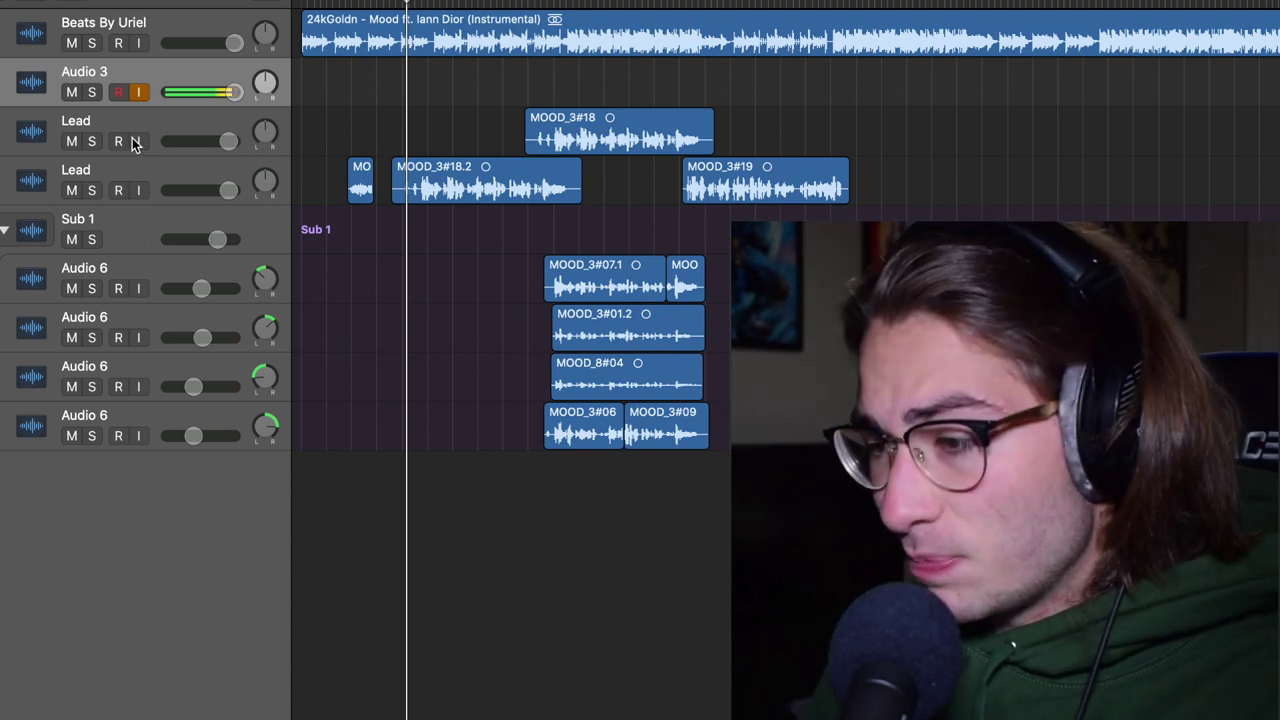
Select the Beats By Uriel track, then the MOOD_3#18 region on the Lead track.
left_click(165, 37)
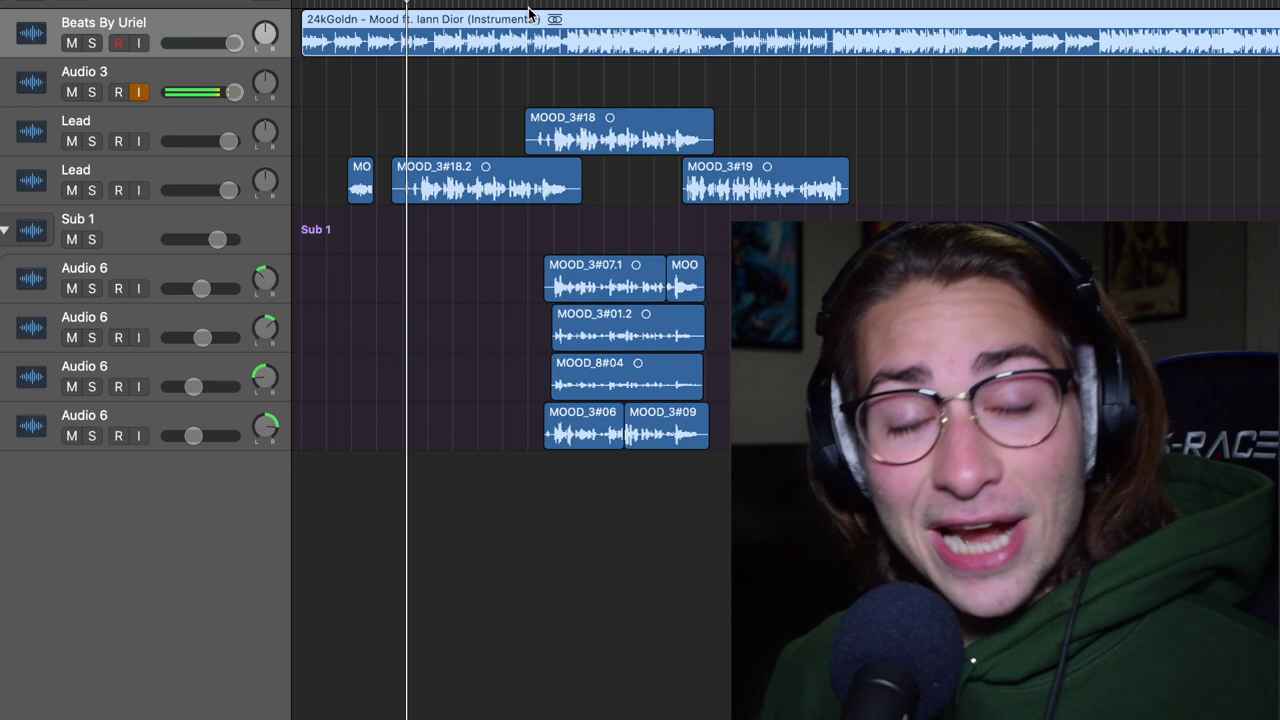
left_click(592, 128)
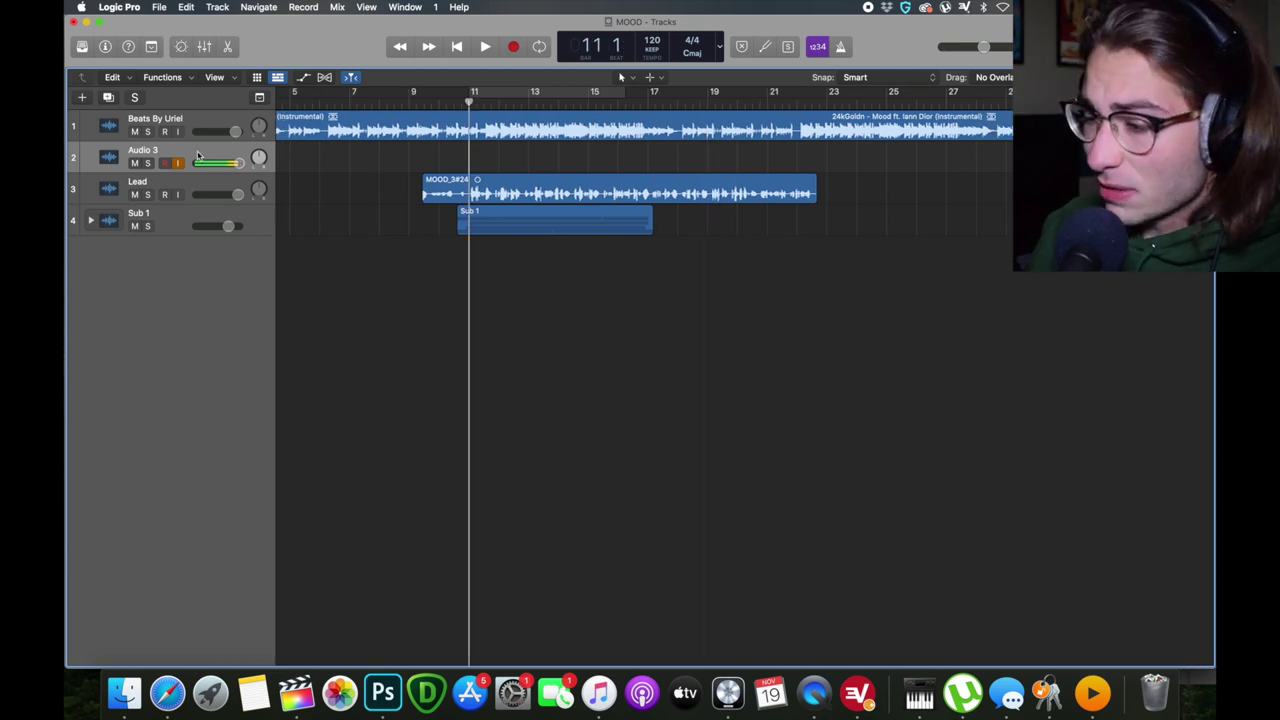
Place Audio 3 below Lead, collapse Sub 1, and move the MOOD_3#24 region onto Audio 3.
left_click_drag(186, 154, 143, 195)
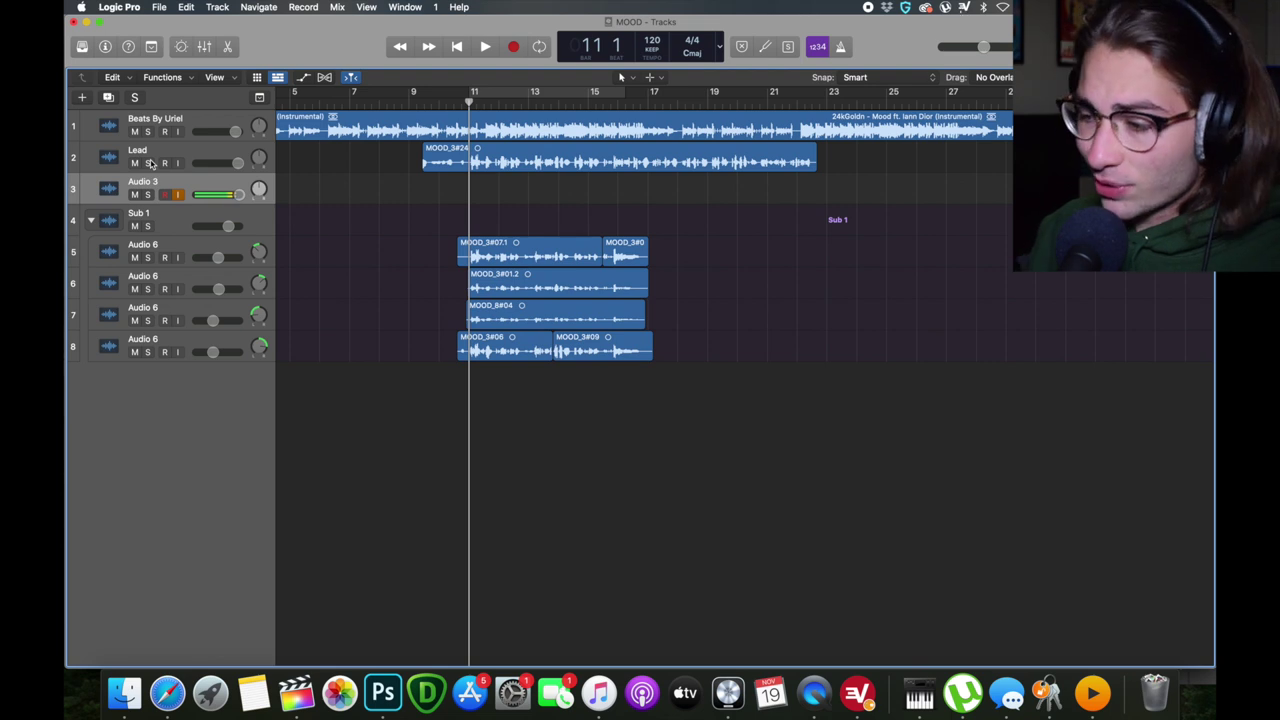
left_click(91, 221)
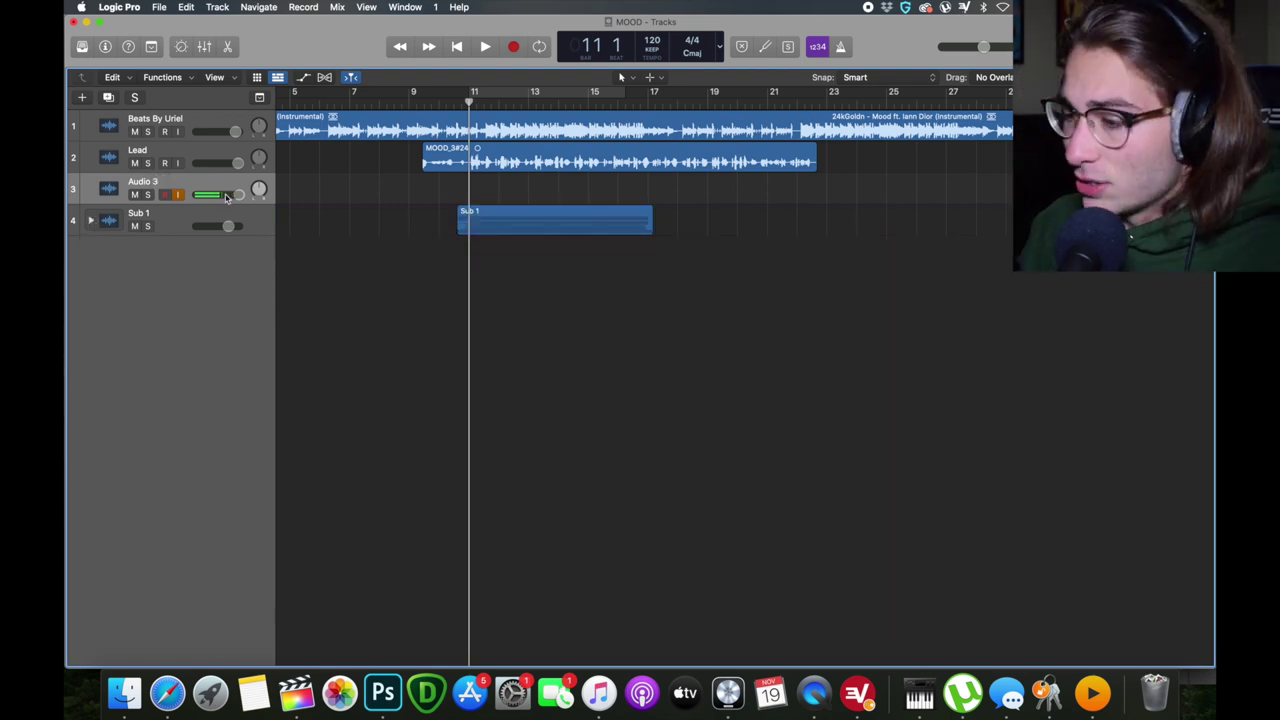
left_click_drag(470, 157, 470, 189)
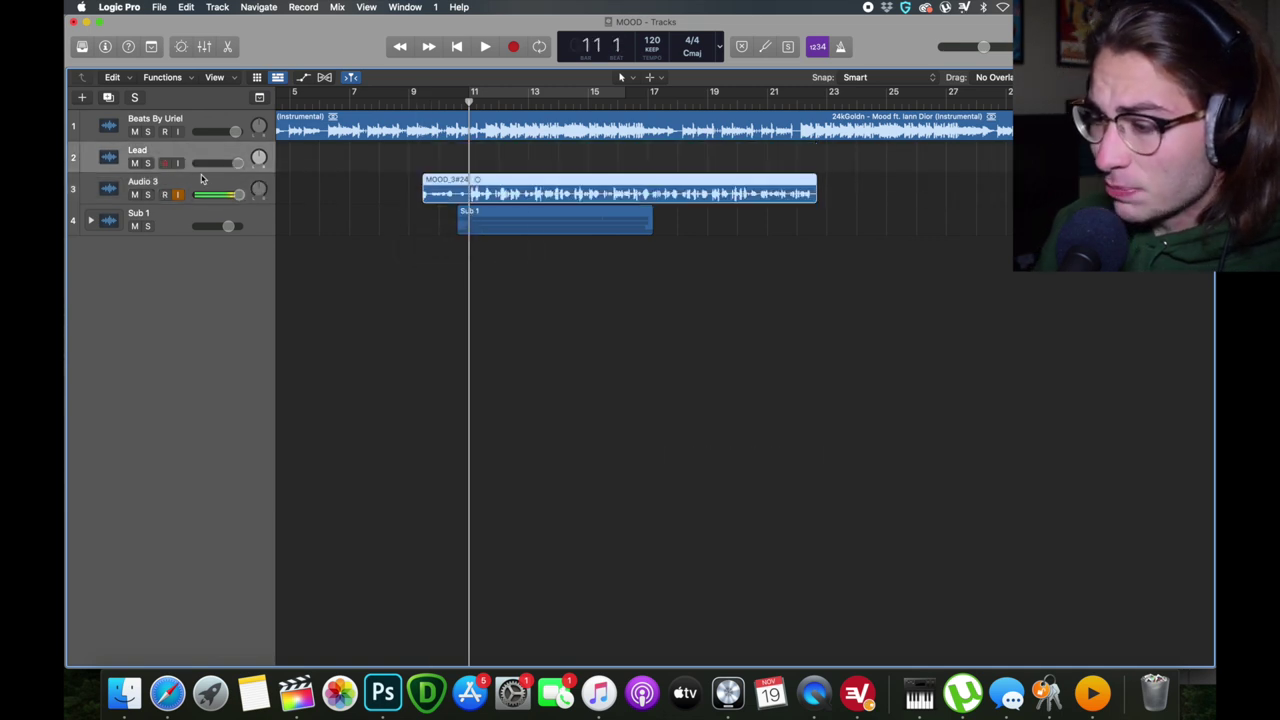
With the mixer showing, start renaming the Audio 3 track to 'Dry to Lead'.
left_click(204, 46)
left_click(232, 488)
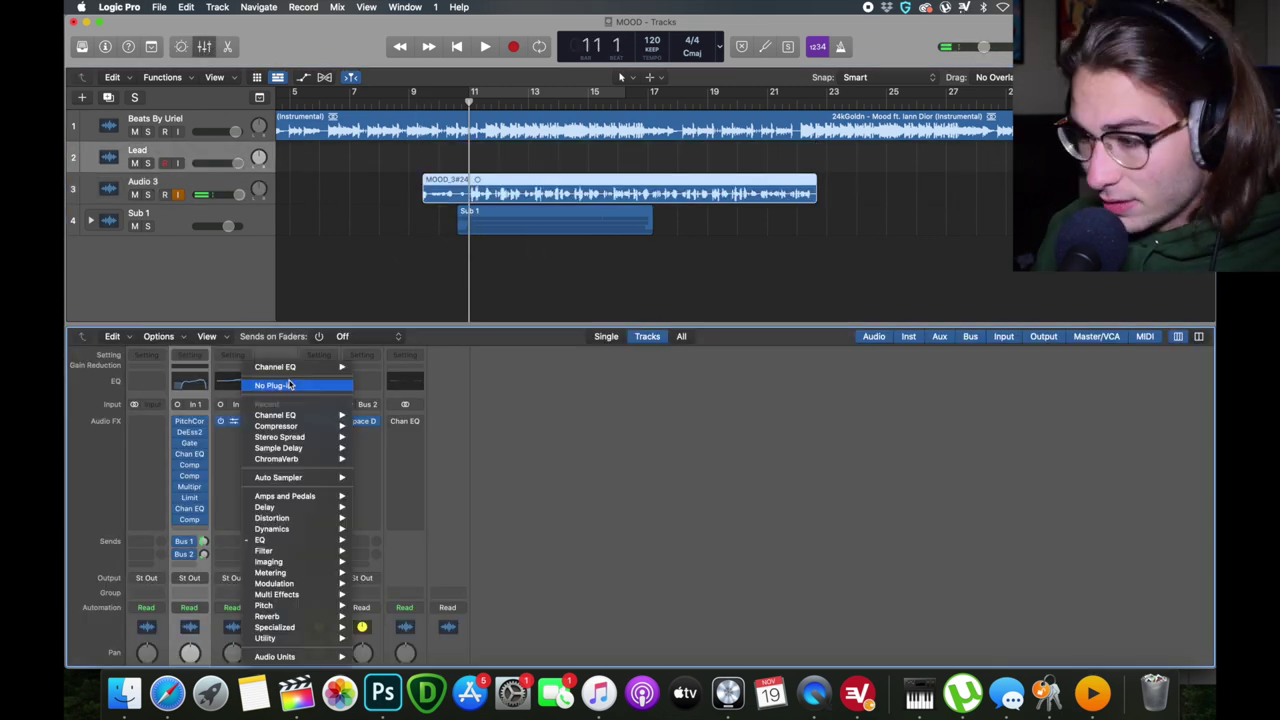
key("Escape")
double_click(153, 183)
type("Dry to Lead")
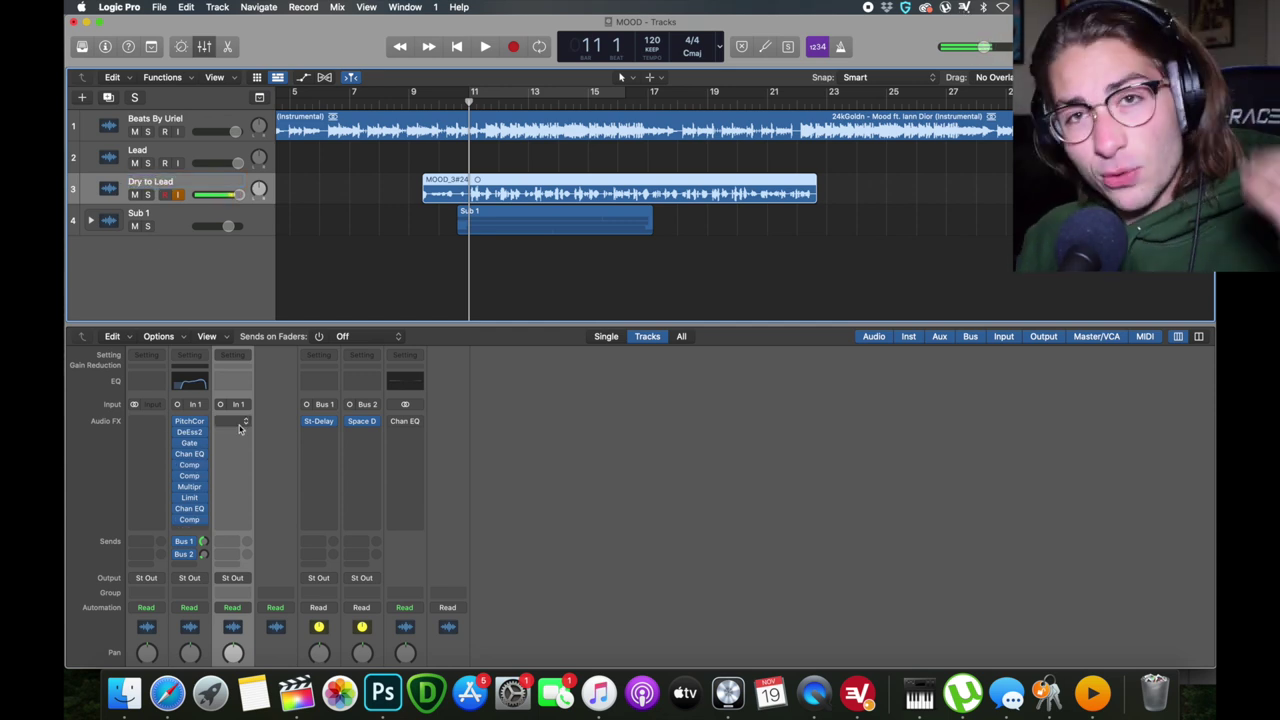
Mute Sub 1 and add mono Pitch Correction to Dry to Lead with root G, natural min scale.
left_click(135, 226)
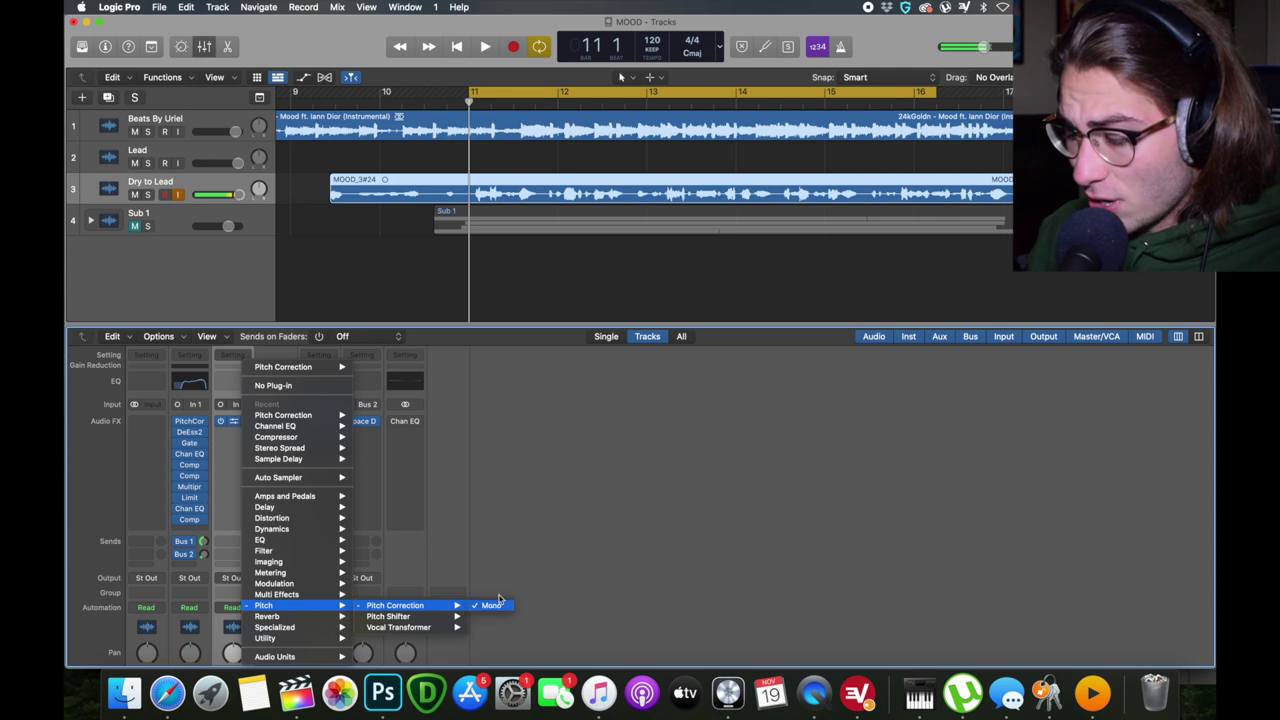
left_click(494, 605)
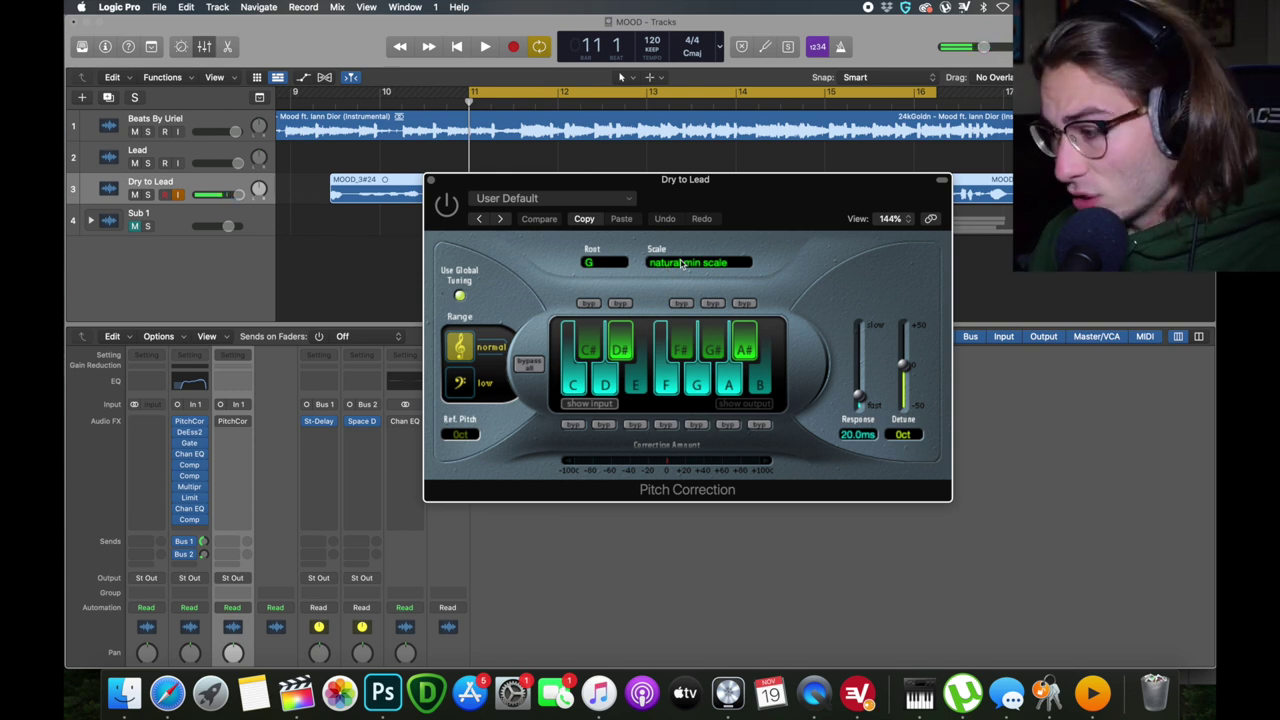
left_click(600, 265)
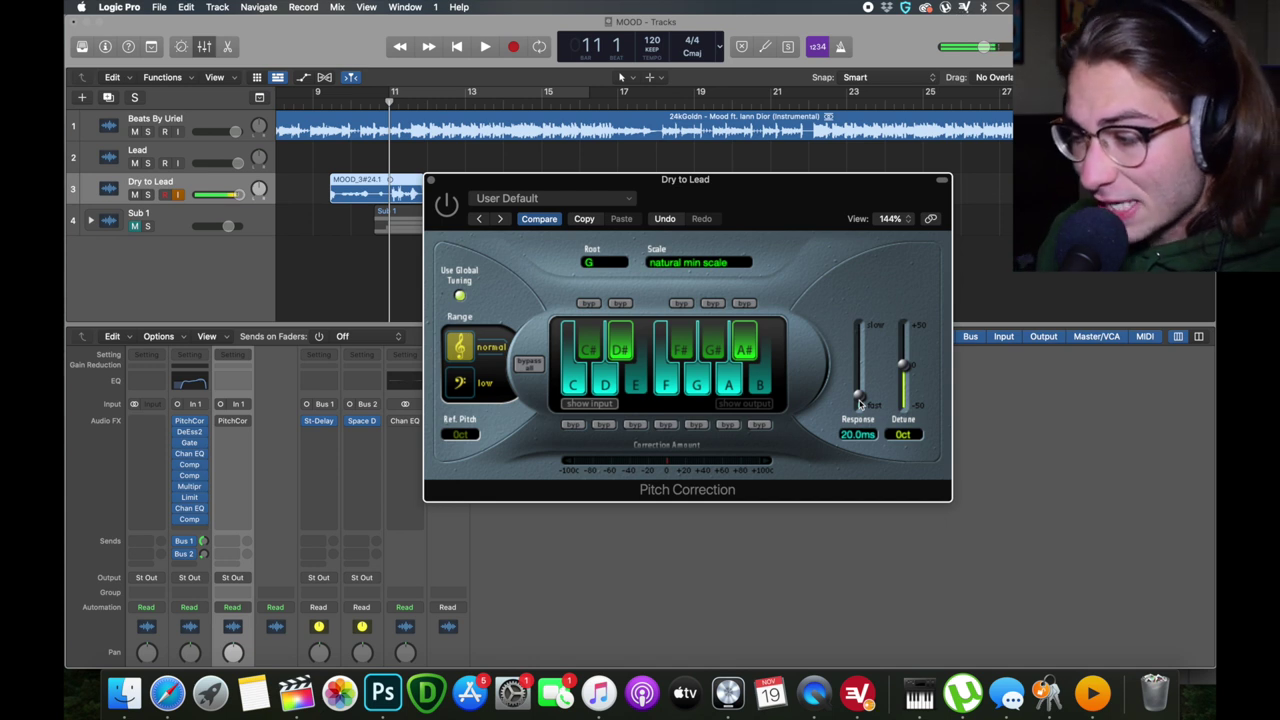
left_click(679, 264)
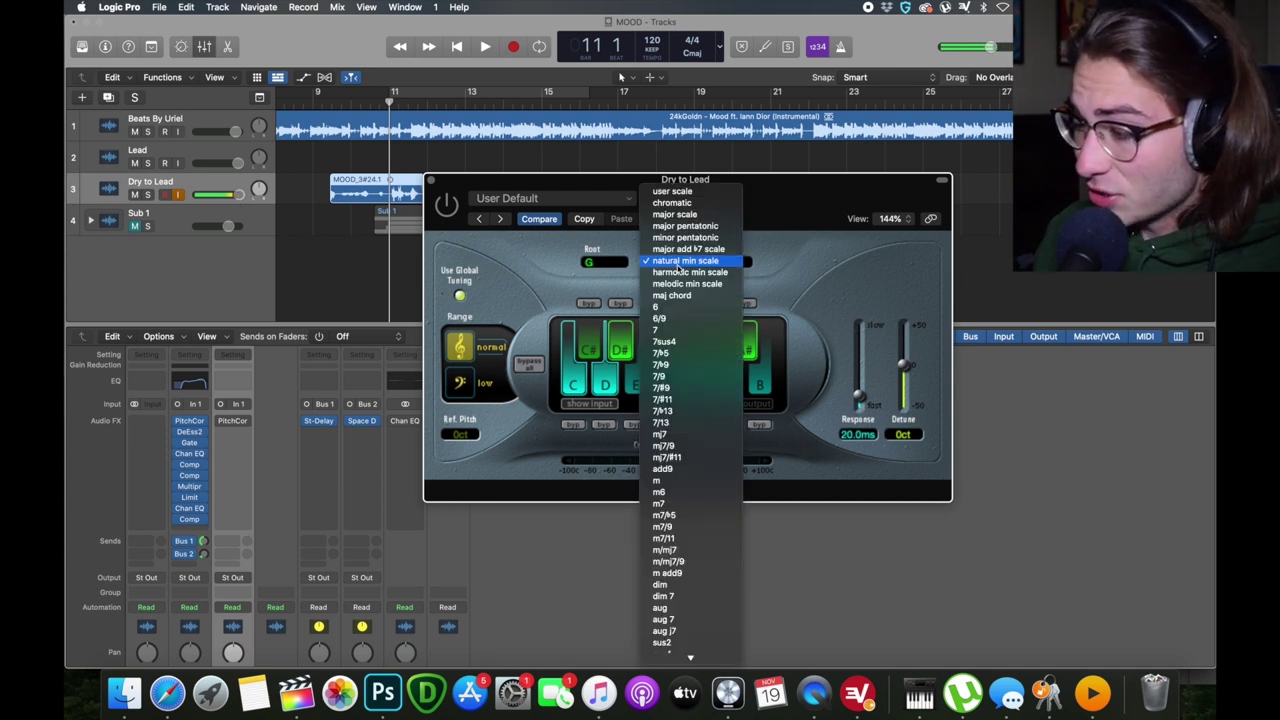
left_click(586, 292)
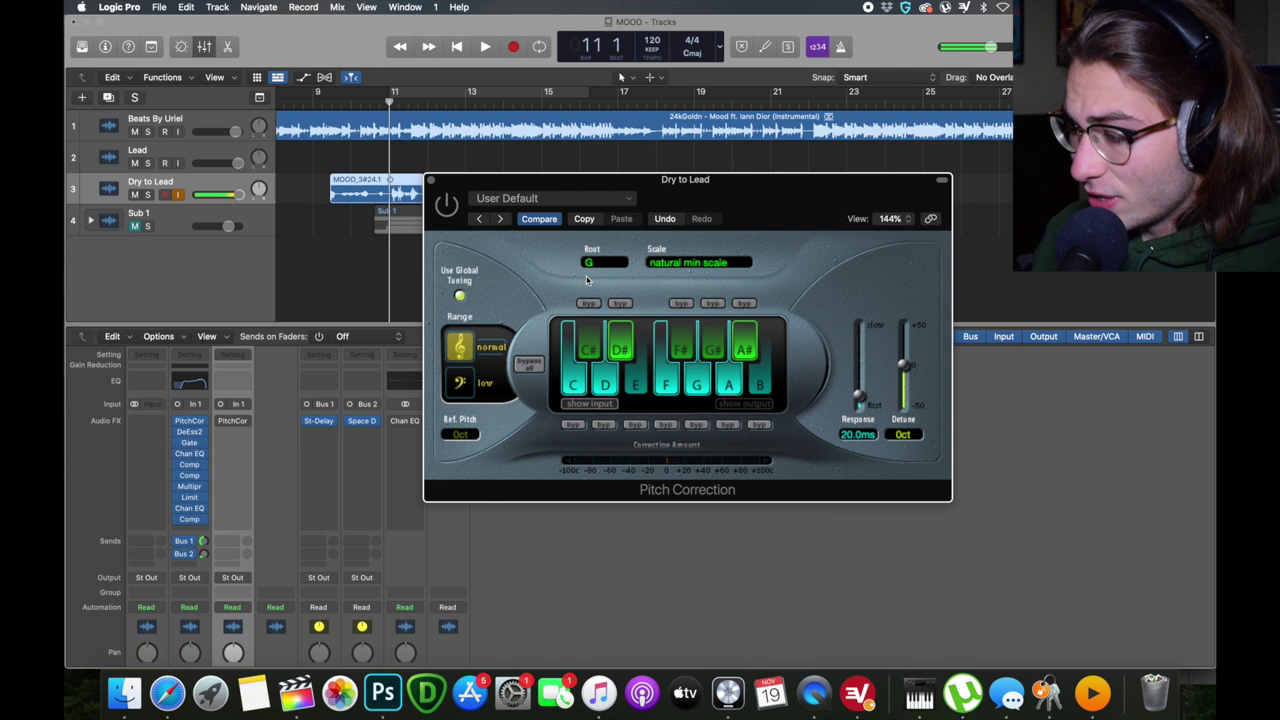
left_click(596, 266)
left_click(740, 266)
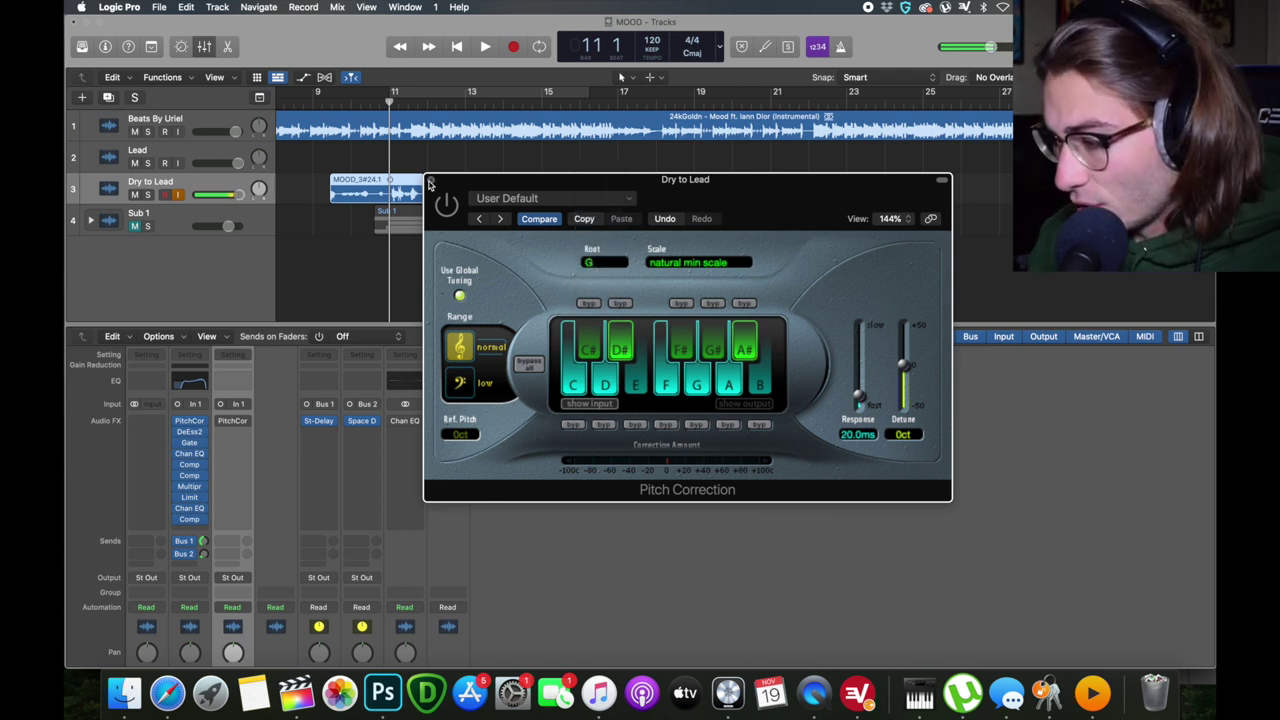
left_click(431, 182)
Cycle around the vocal take and play back the pitch-corrected vocal.
mouse_move(222, 421)
key("c")
key("space")
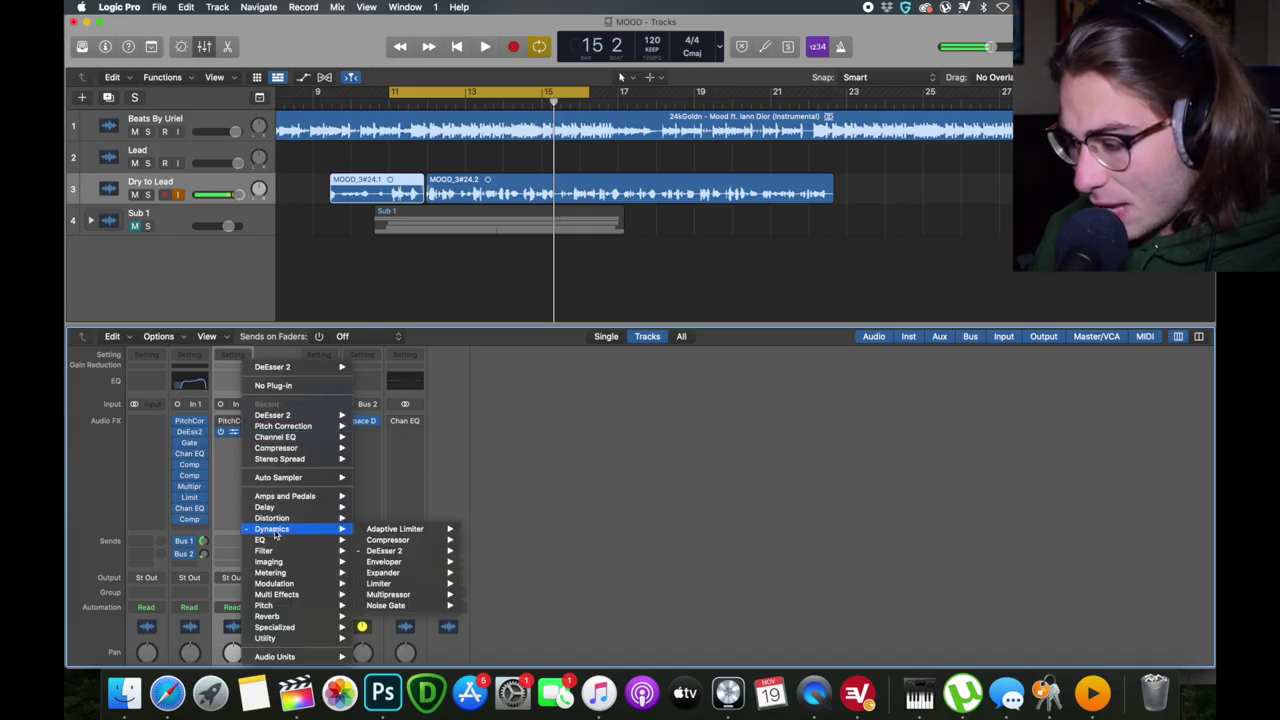
Add a mono DeEsser 2 (-9.5 dB threshold, 3786 Hz) after Pitch Correction and play the loop.
mouse_move(400, 553)
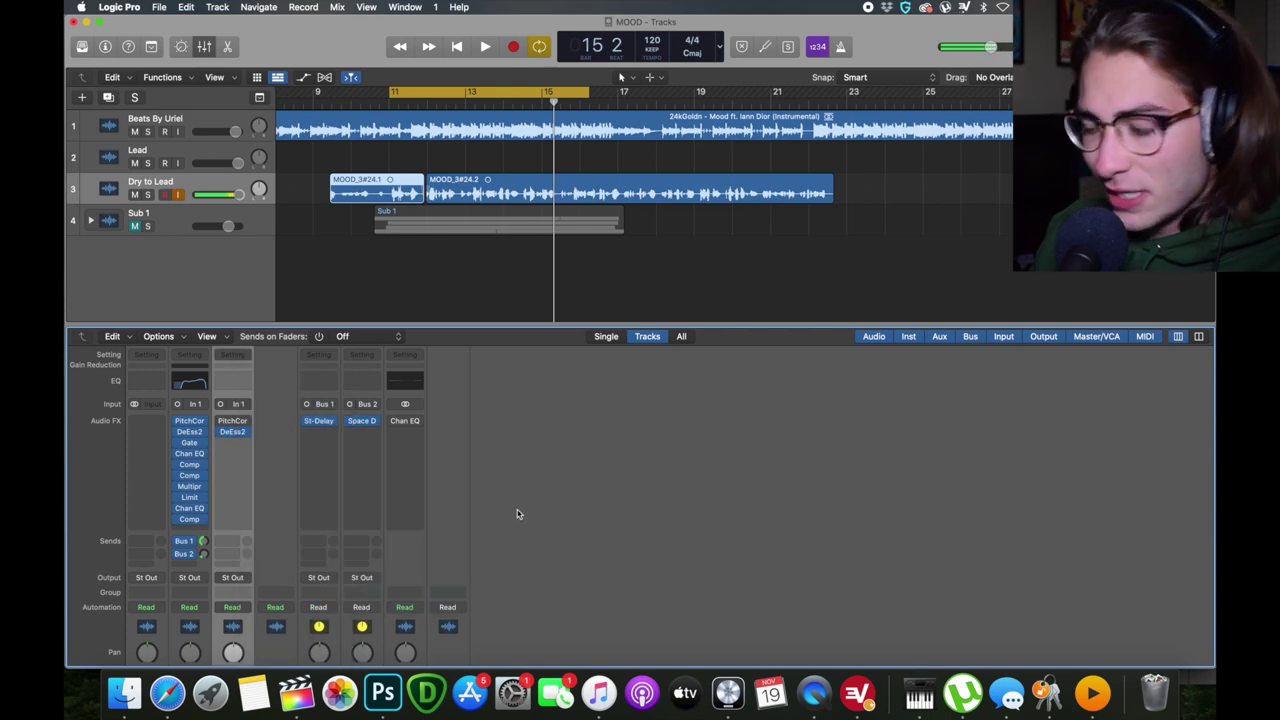
mouse_move(310, 582)
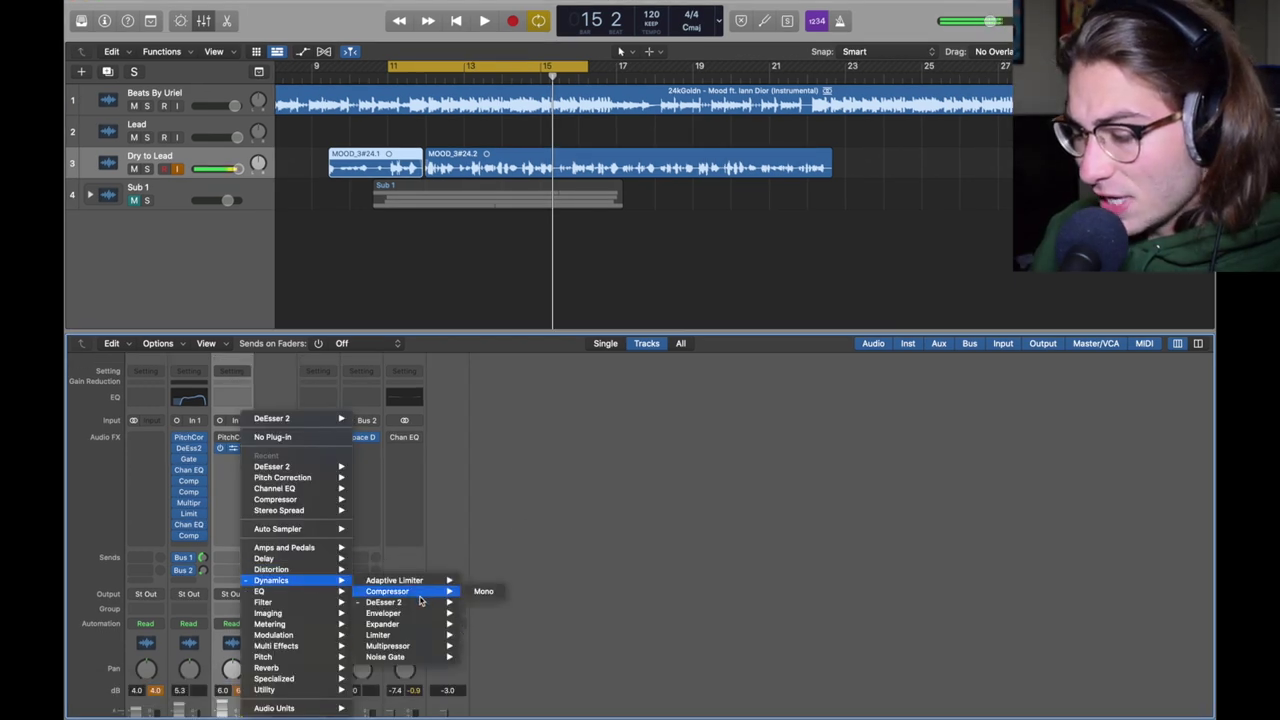
mouse_move(420, 601)
left_click(483, 602)
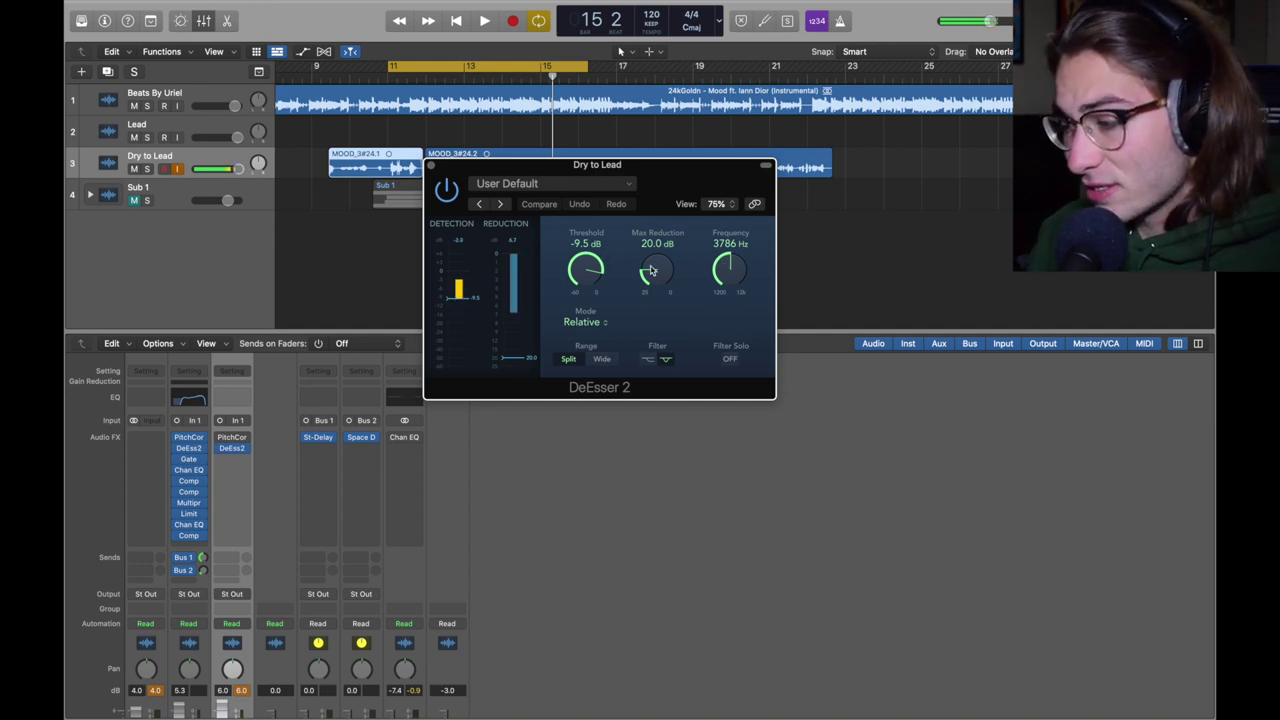
left_click(432, 167)
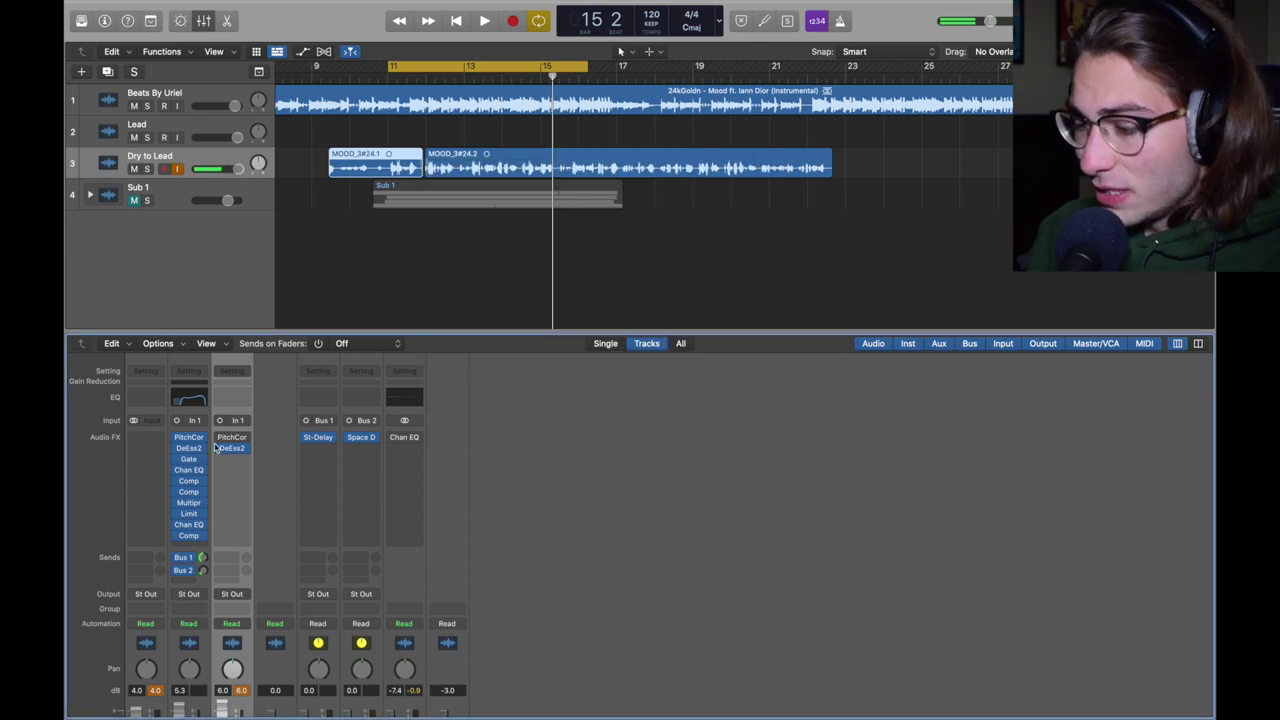
key("space")
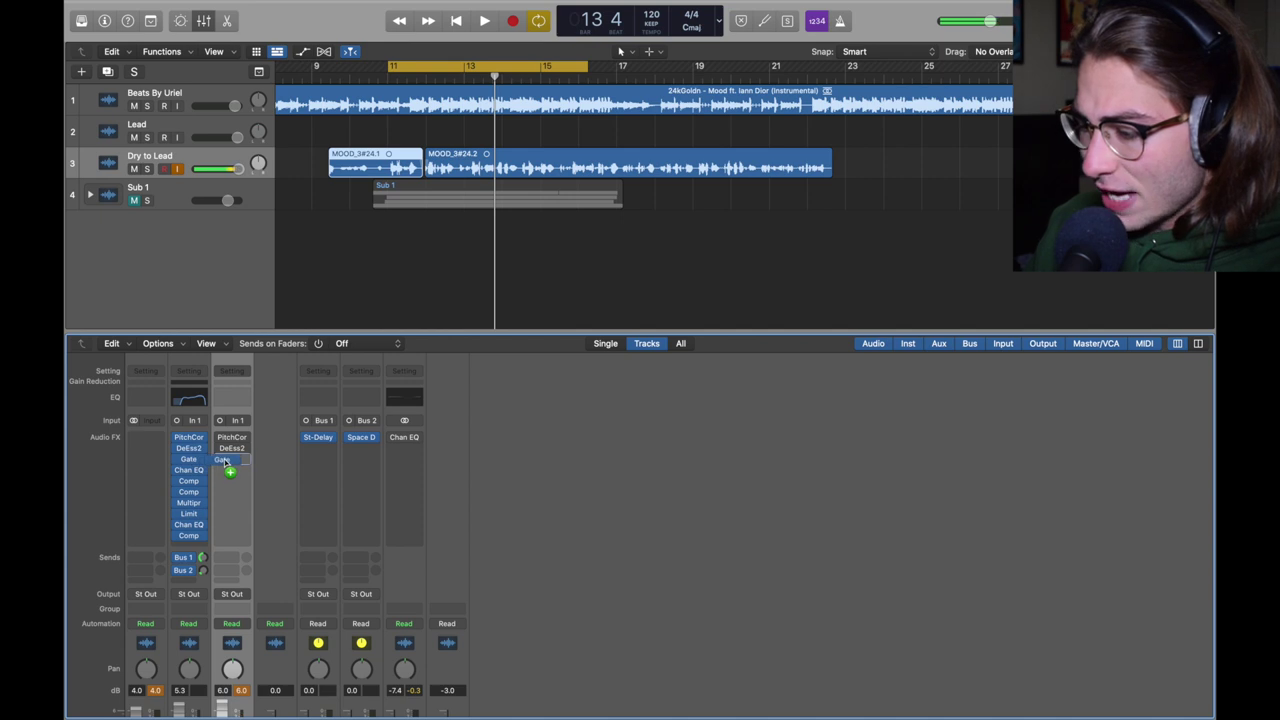
Add a mono Noise Gate after DeEsser 2 using the Tighten Up preset.
left_click(242, 461)
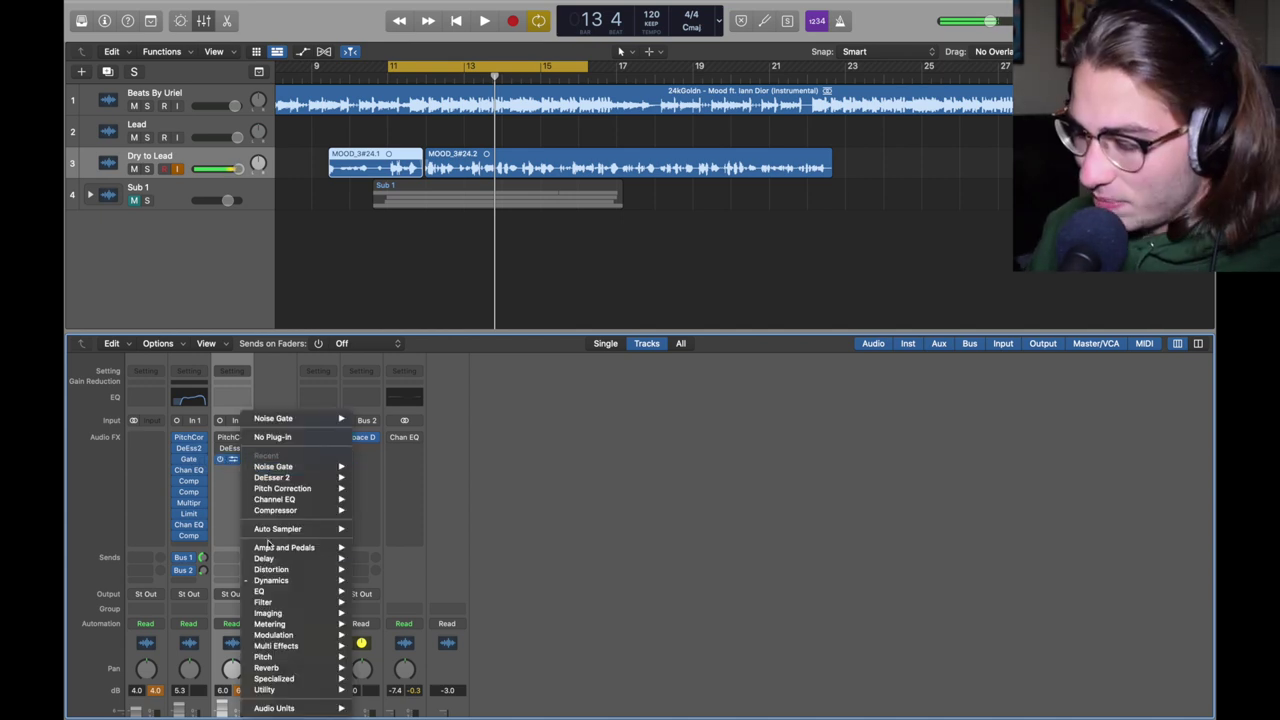
mouse_move(280, 581)
mouse_move(398, 659)
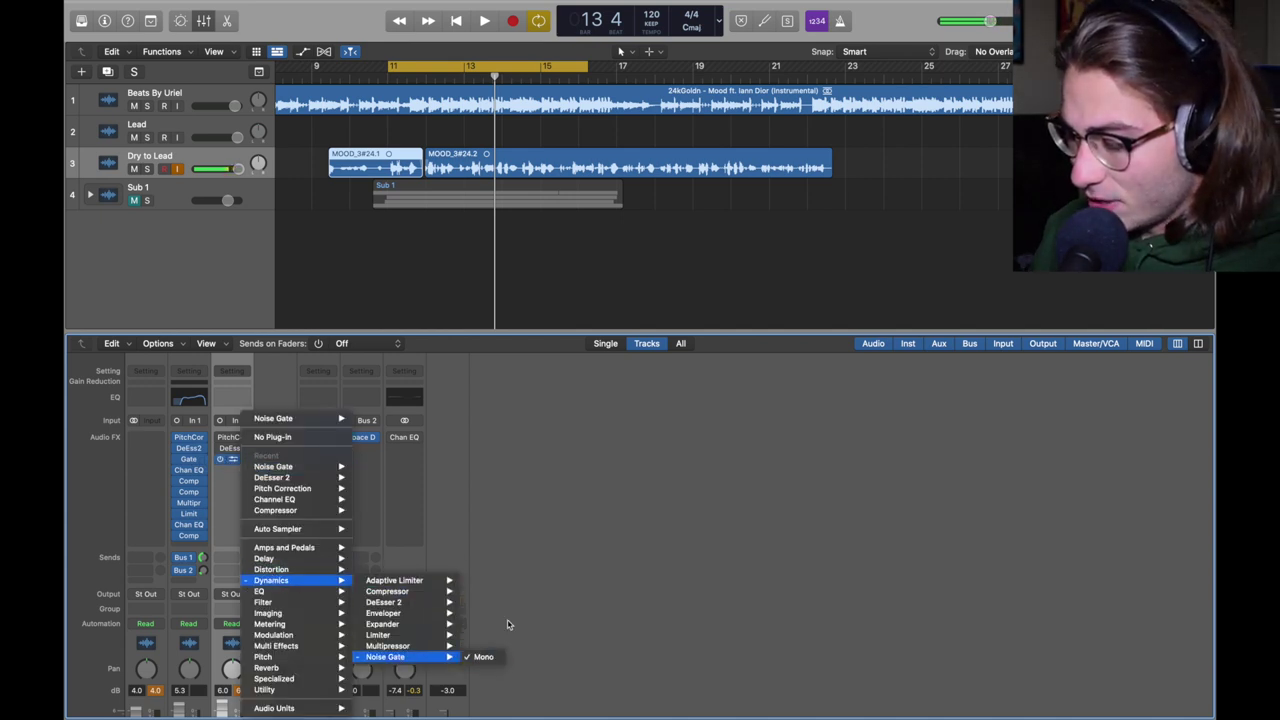
left_click(483, 656)
left_click(549, 185)
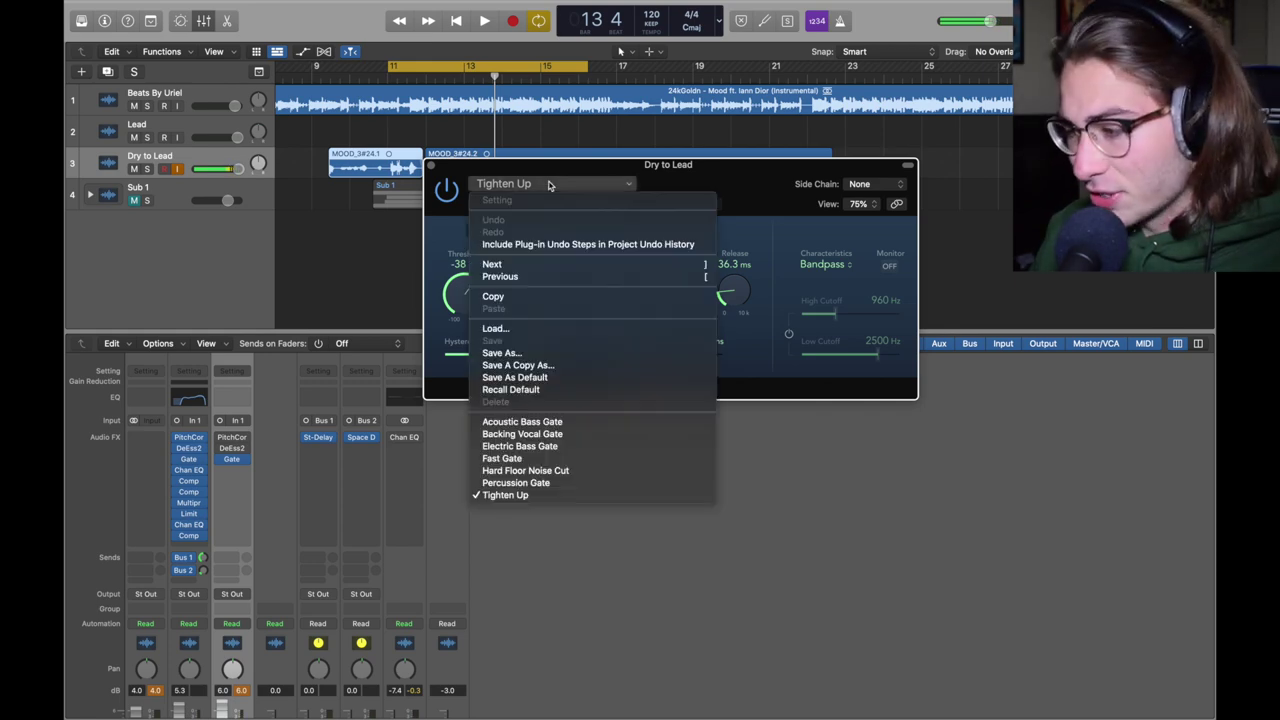
left_click(505, 495)
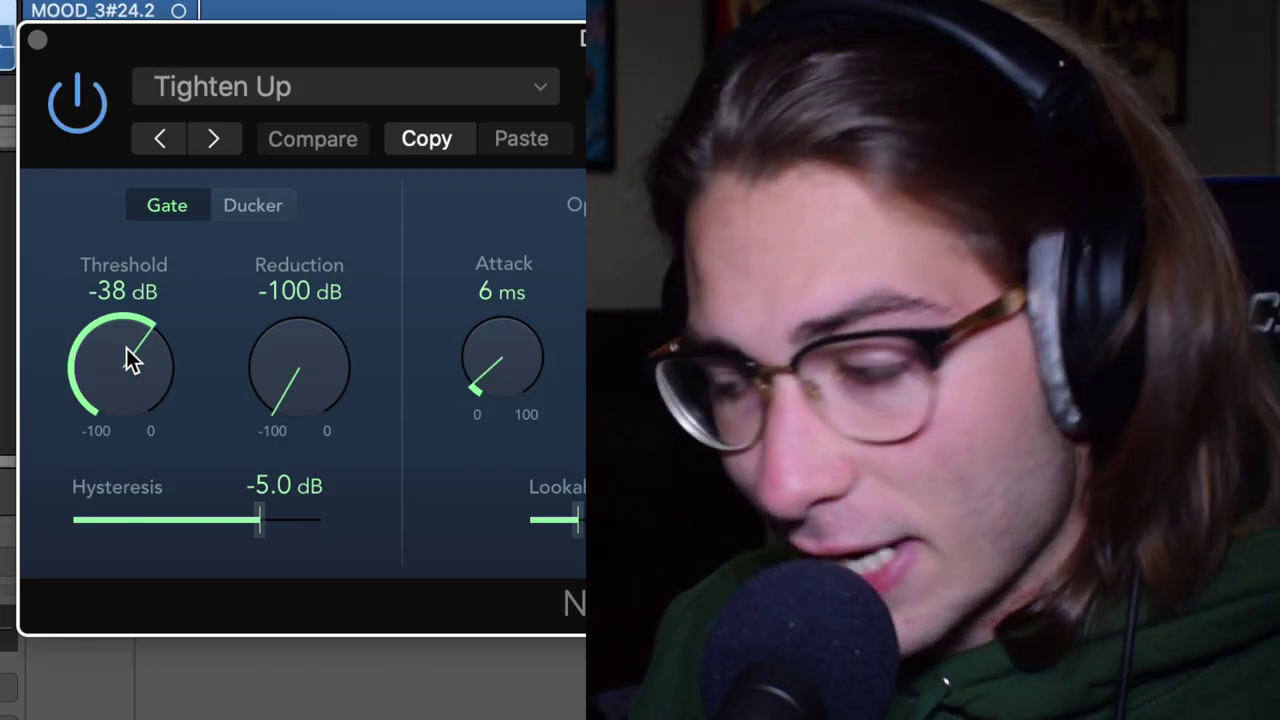
Set the gate threshold to -39 dB and play the loop to hear it.
left_click_drag(126, 348, 112, 261)
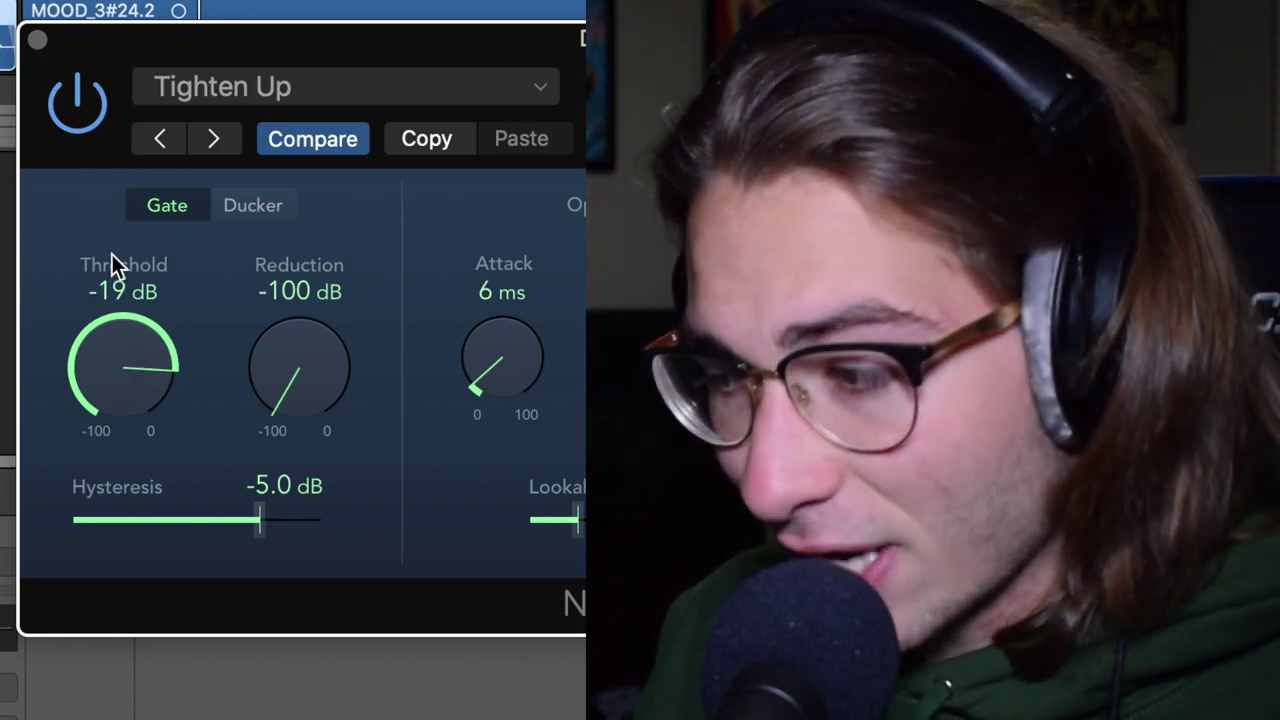
left_click_drag(112, 254, 92, 476)
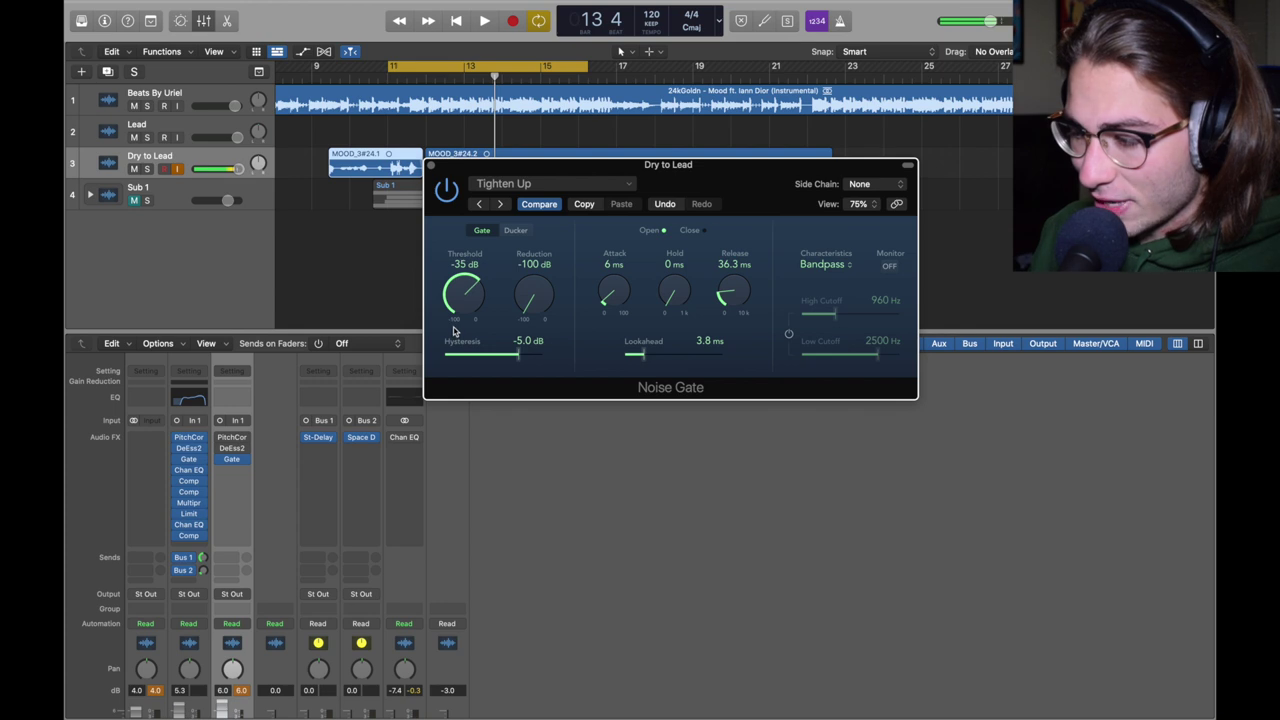
left_click(231, 459)
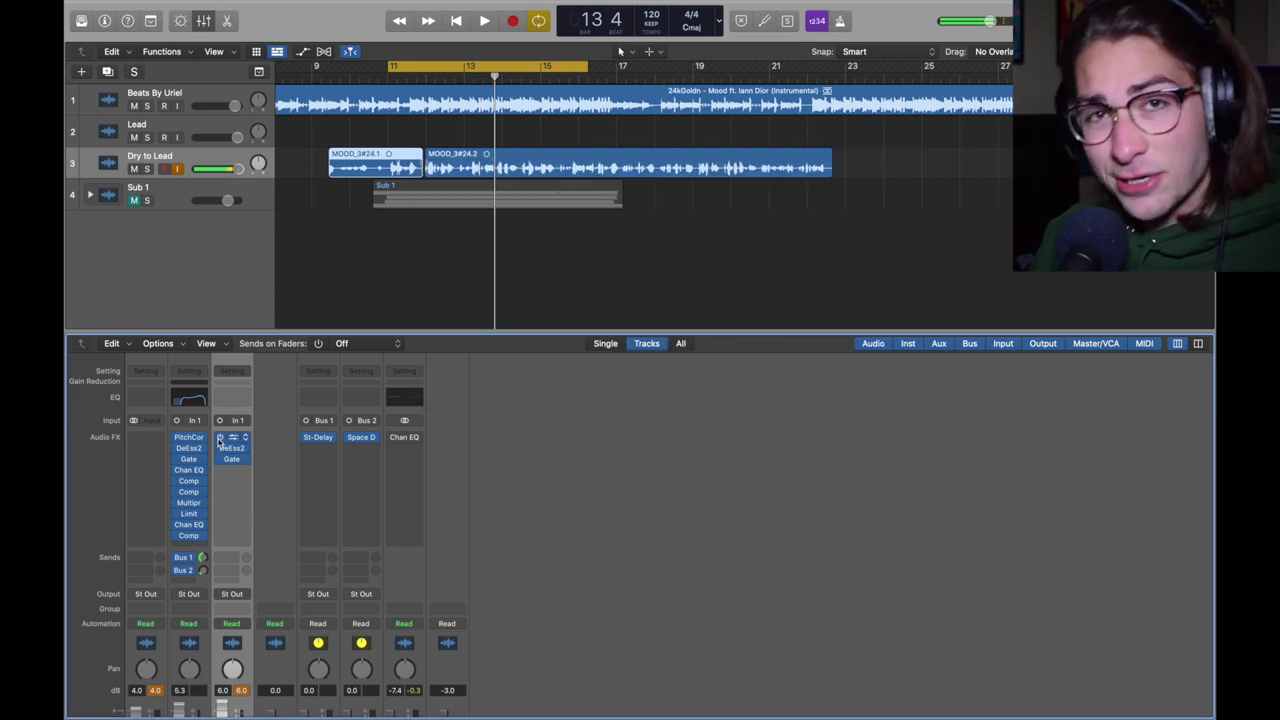
key("space")
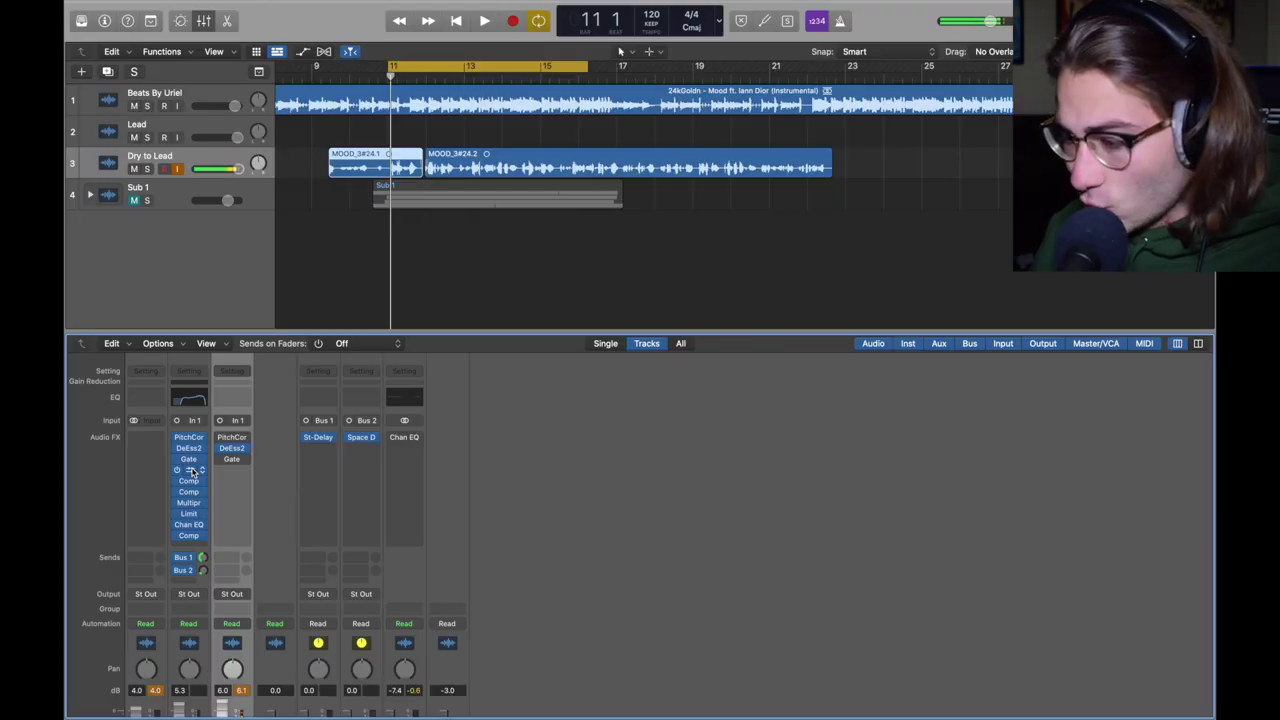
Add a mono Channel EQ after the gate: cuts at 139 Hz and 11900 Hz, +4.3 dB at 3060 Hz.
left_click_drag(222, 471, 224, 473)
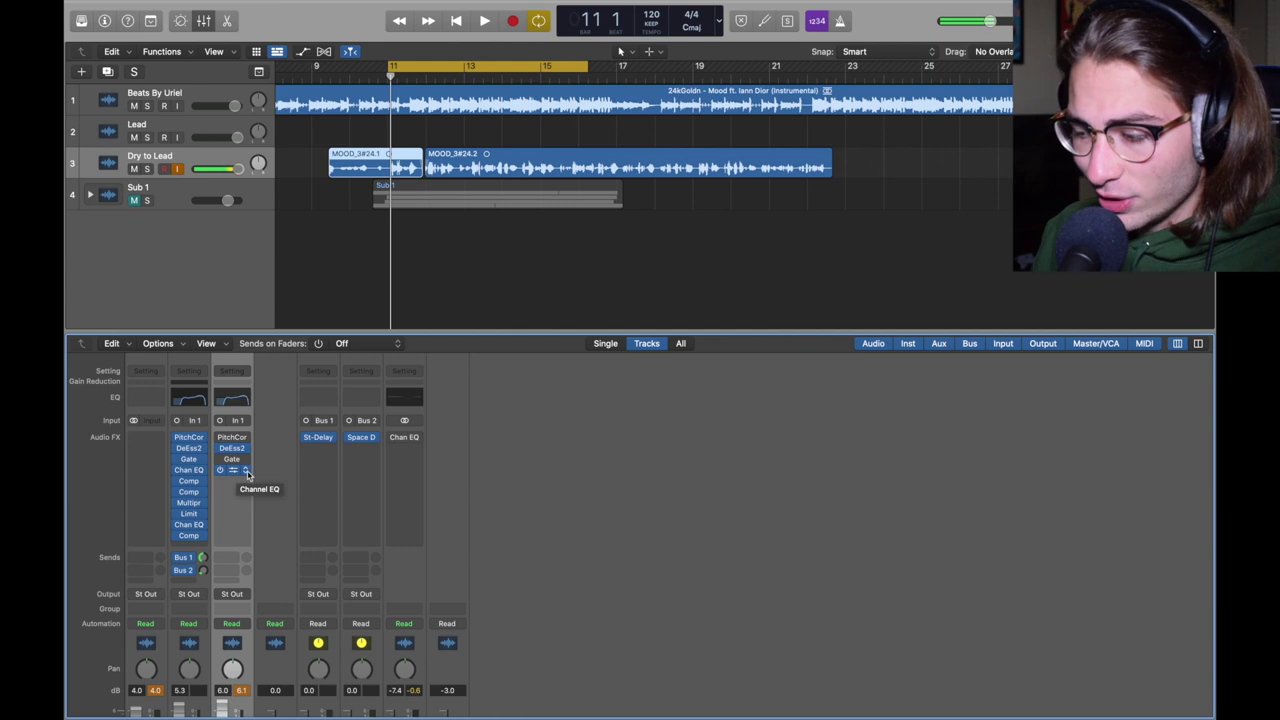
left_click(247, 472)
mouse_move(393, 592)
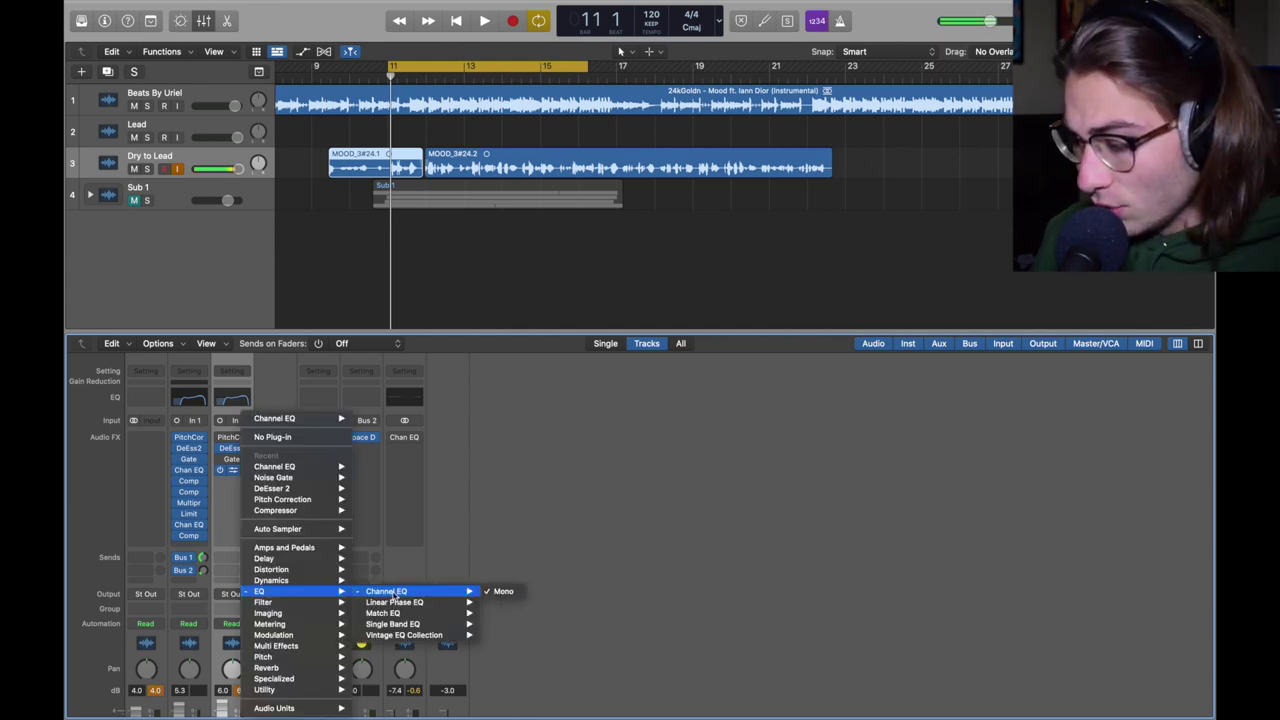
left_click(502, 591)
left_click_drag(711, 178, 537, 119)
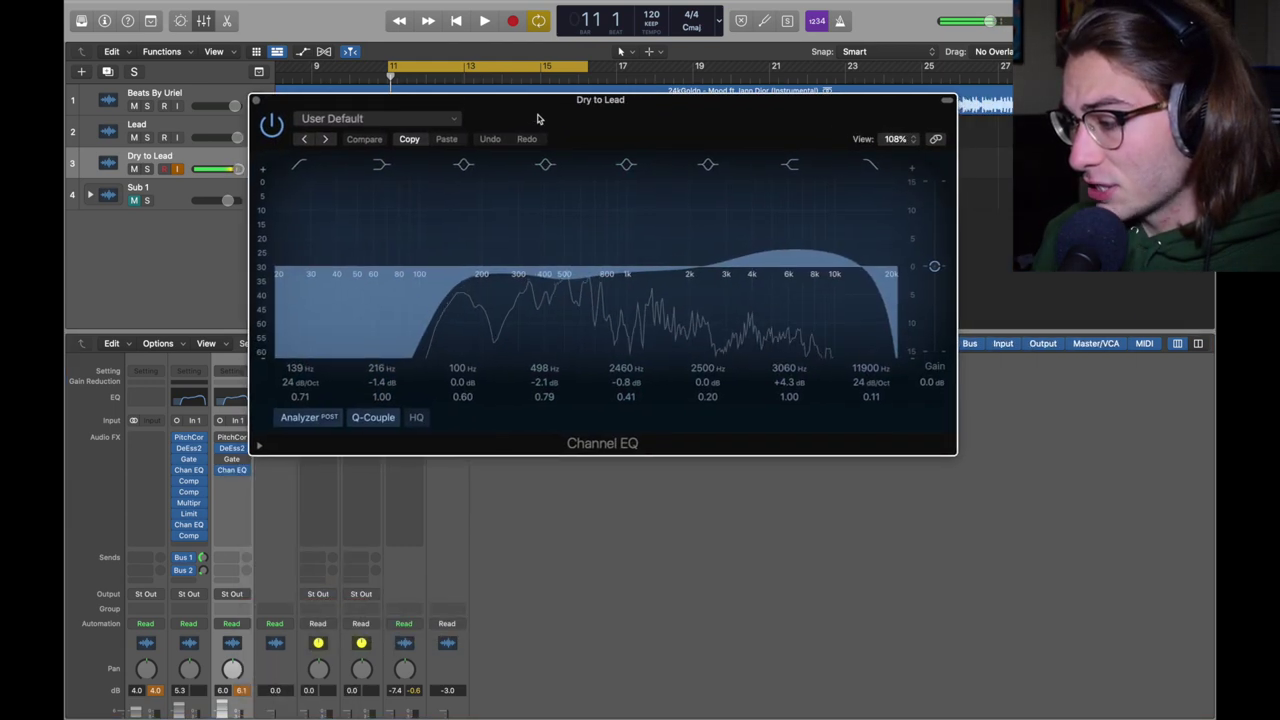
left_click_drag(632, 124, 586, 123)
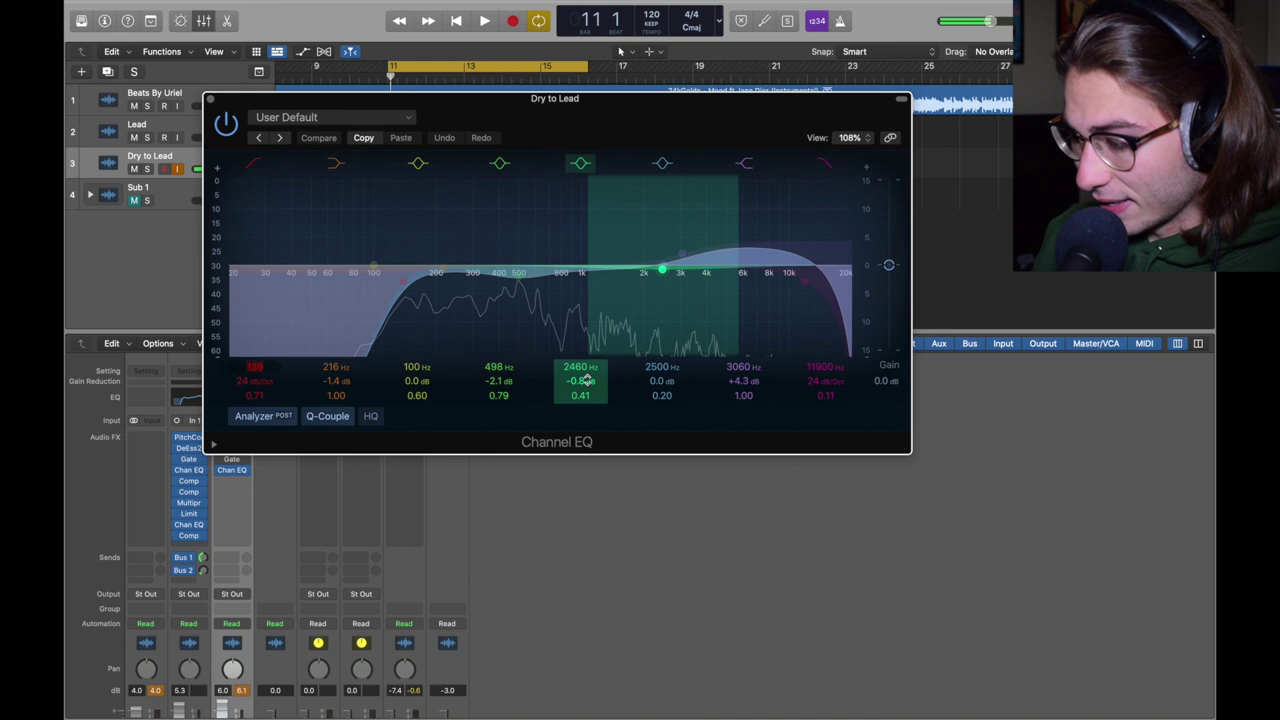
left_click_drag(558, 133, 556, 121)
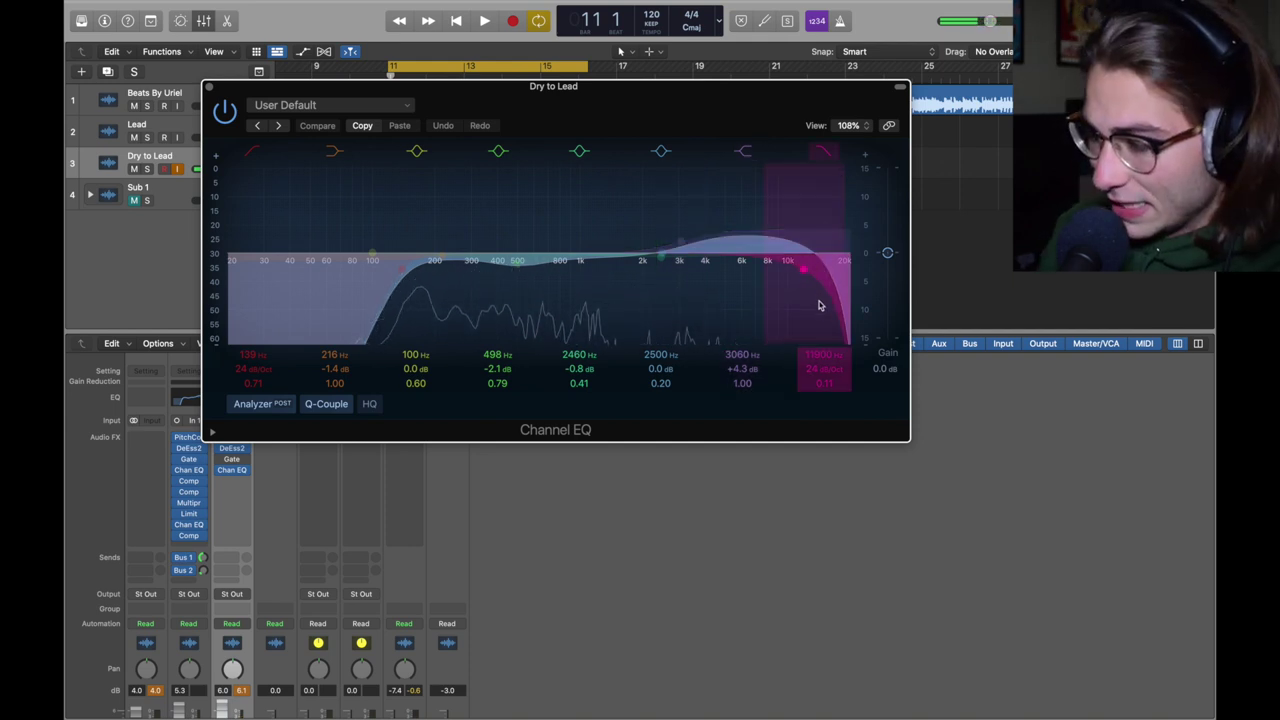
left_click(207, 87)
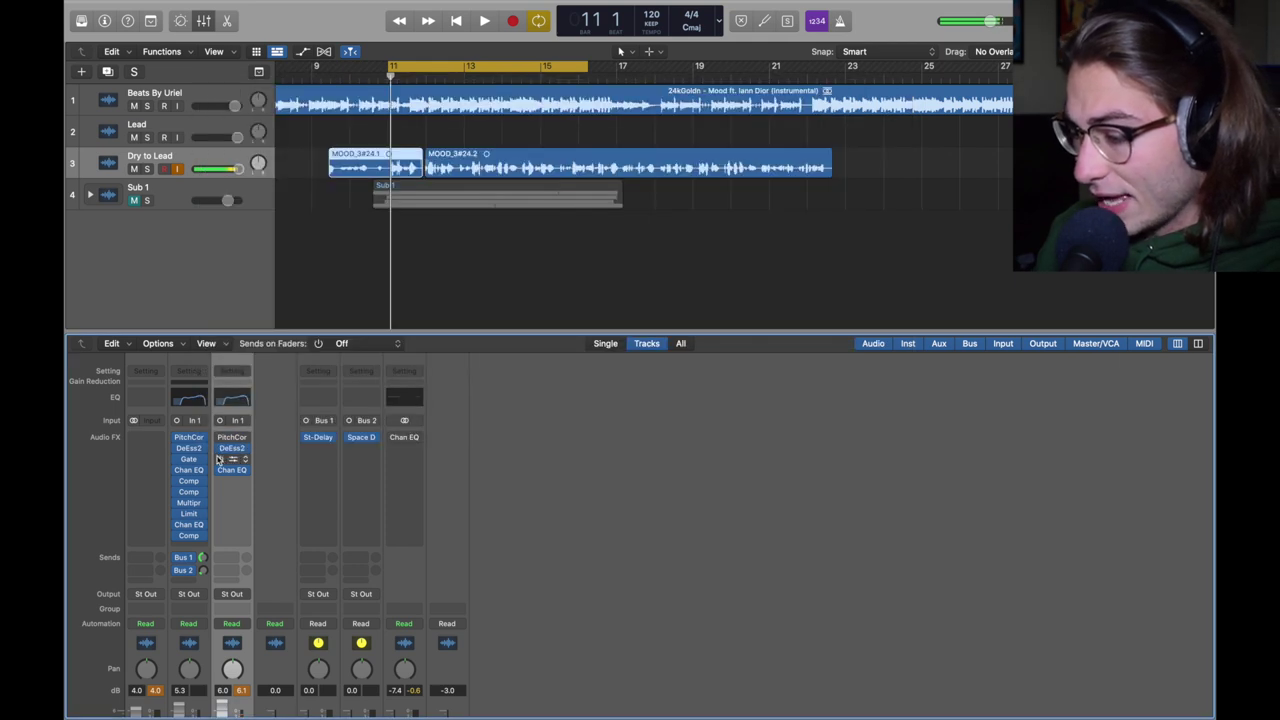
Add a mono Studio FET Compressor after the EQ: -24.5 dB threshold, 3.6:1 ratio, 10 ms attack.
key("space")
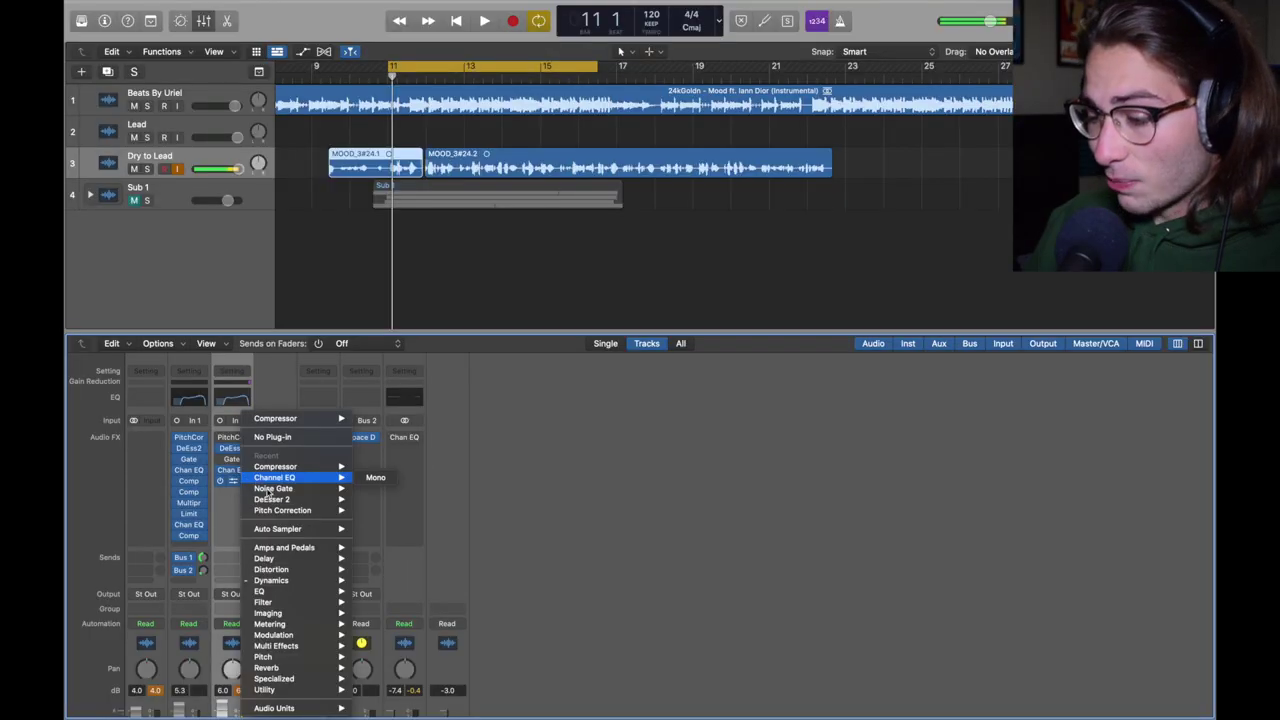
mouse_move(280, 580)
mouse_move(431, 594)
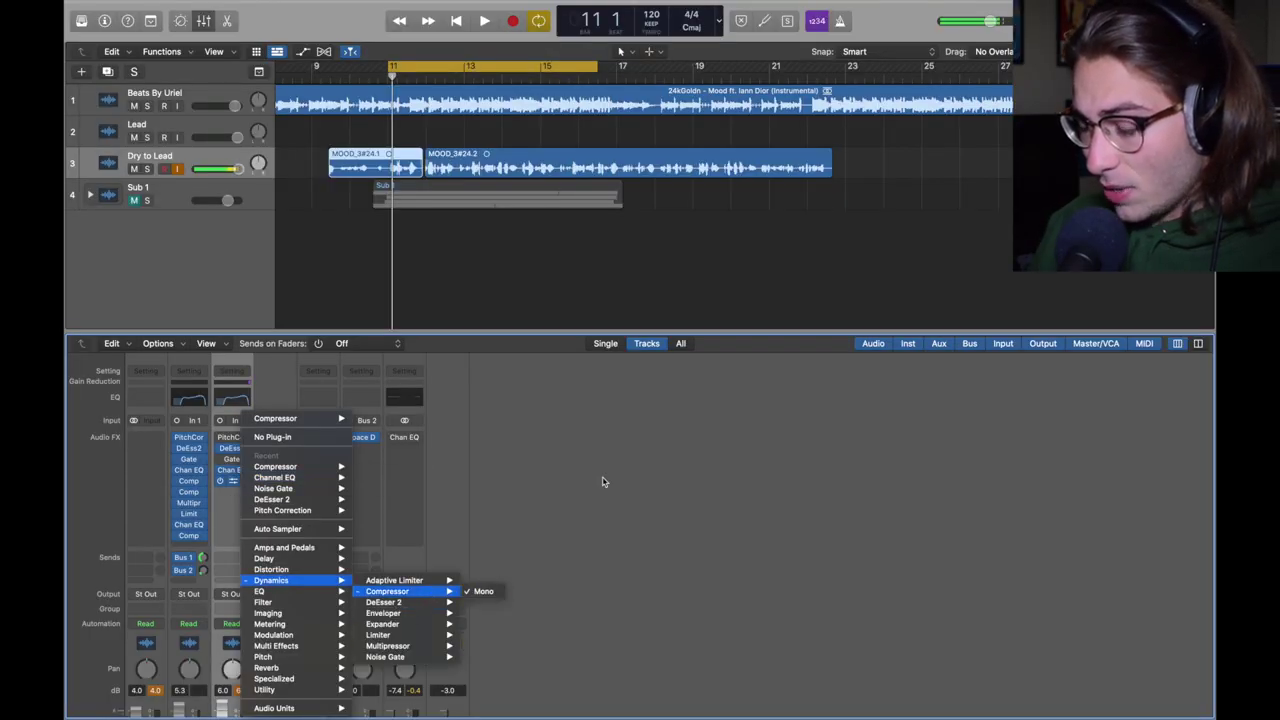
left_click(483, 591)
left_click_drag(686, 168, 446, 106)
mouse_move(381, 418)
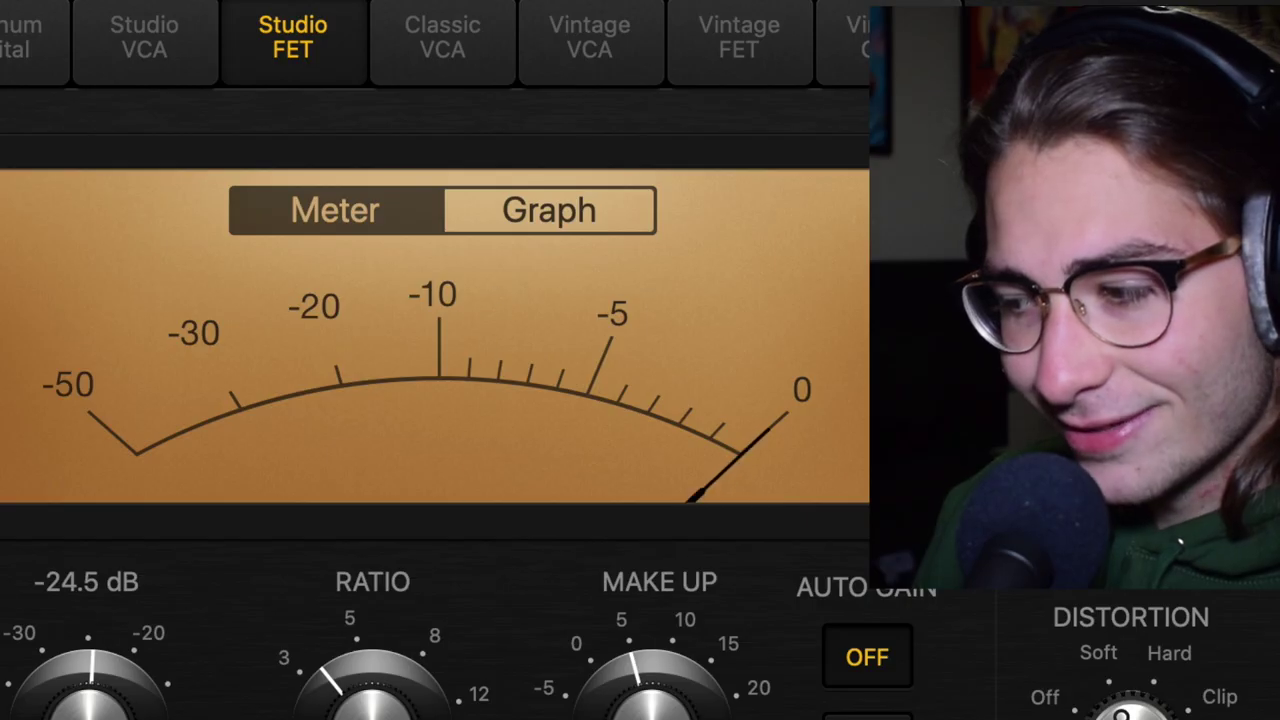
mouse_move(453, 389)
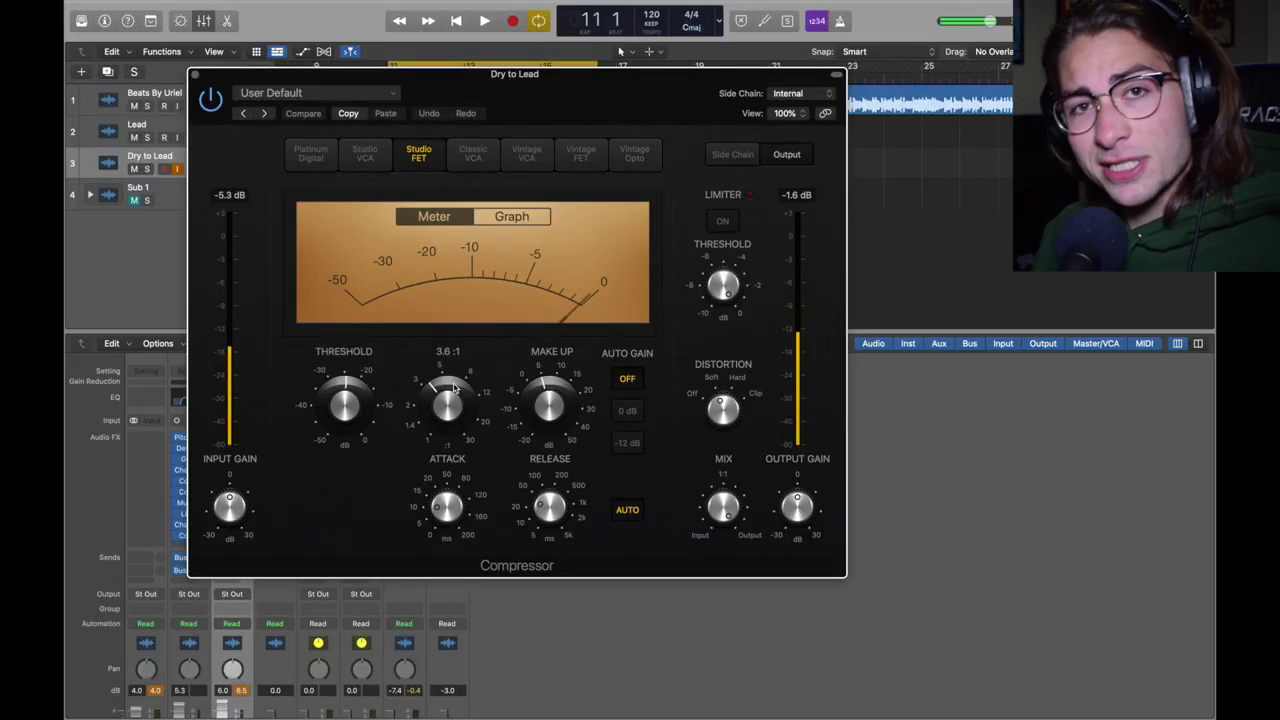
mouse_move(337, 393)
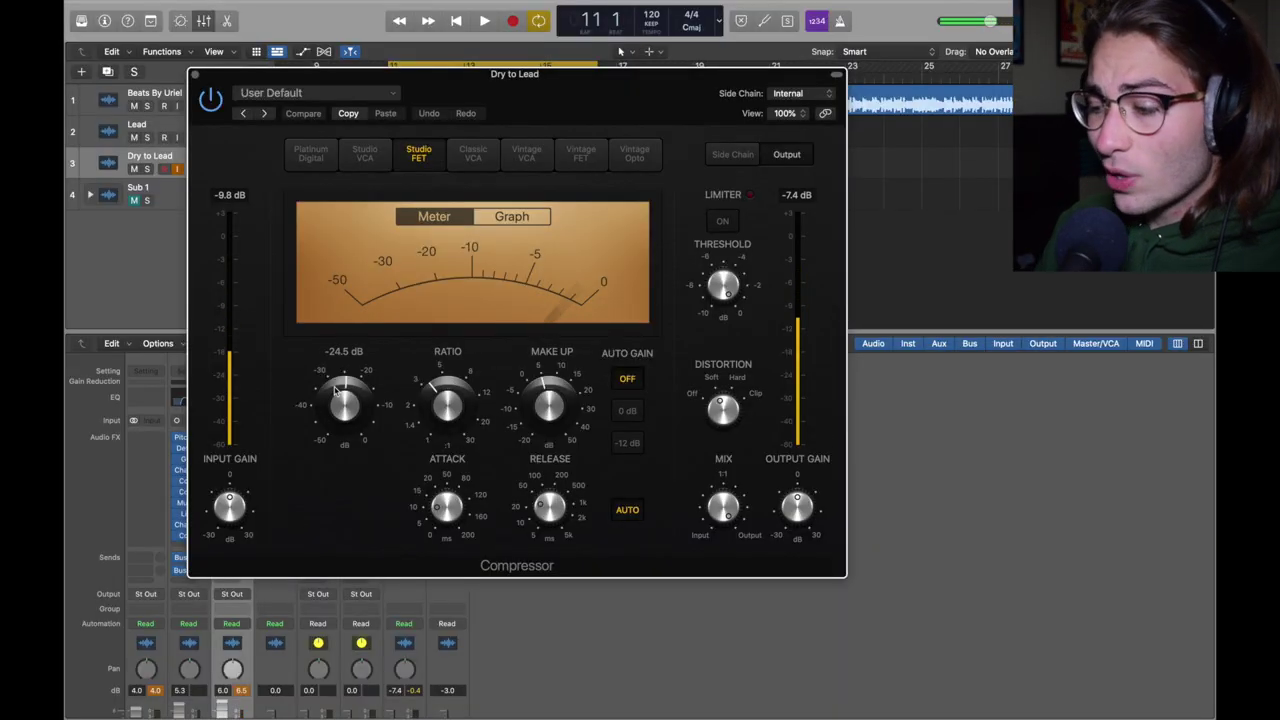
mouse_move(513, 416)
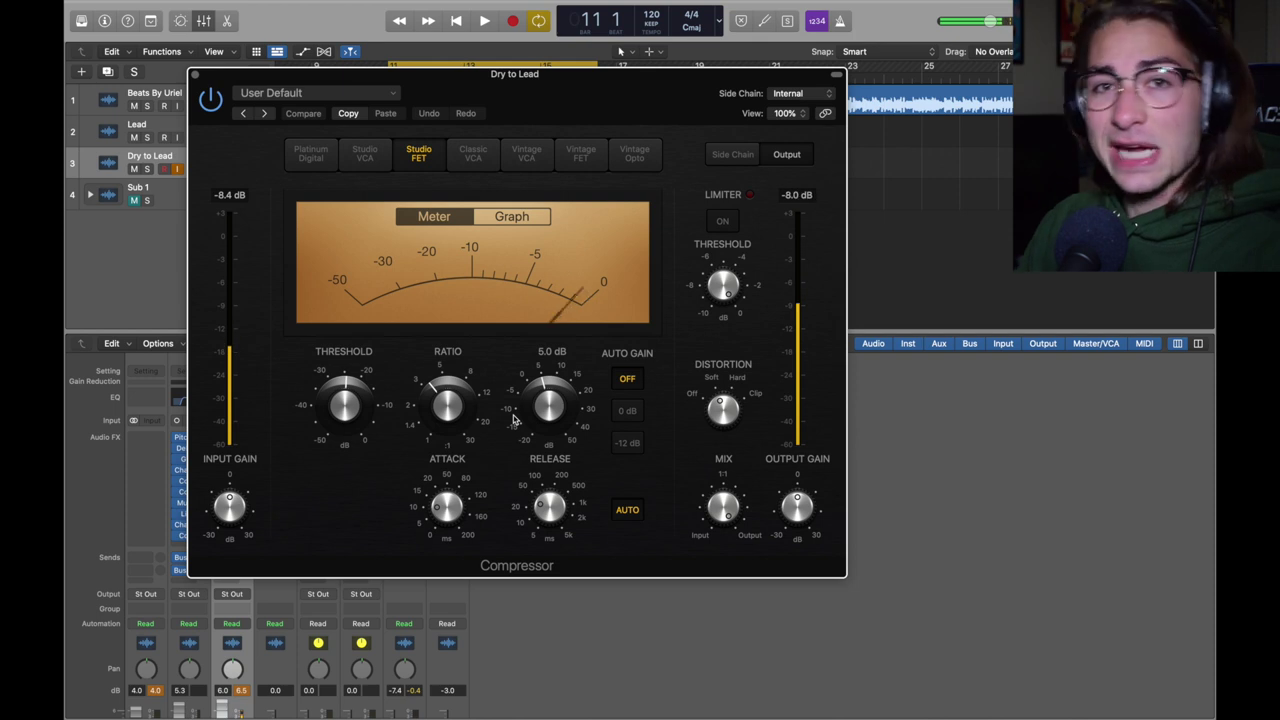
mouse_move(450, 508)
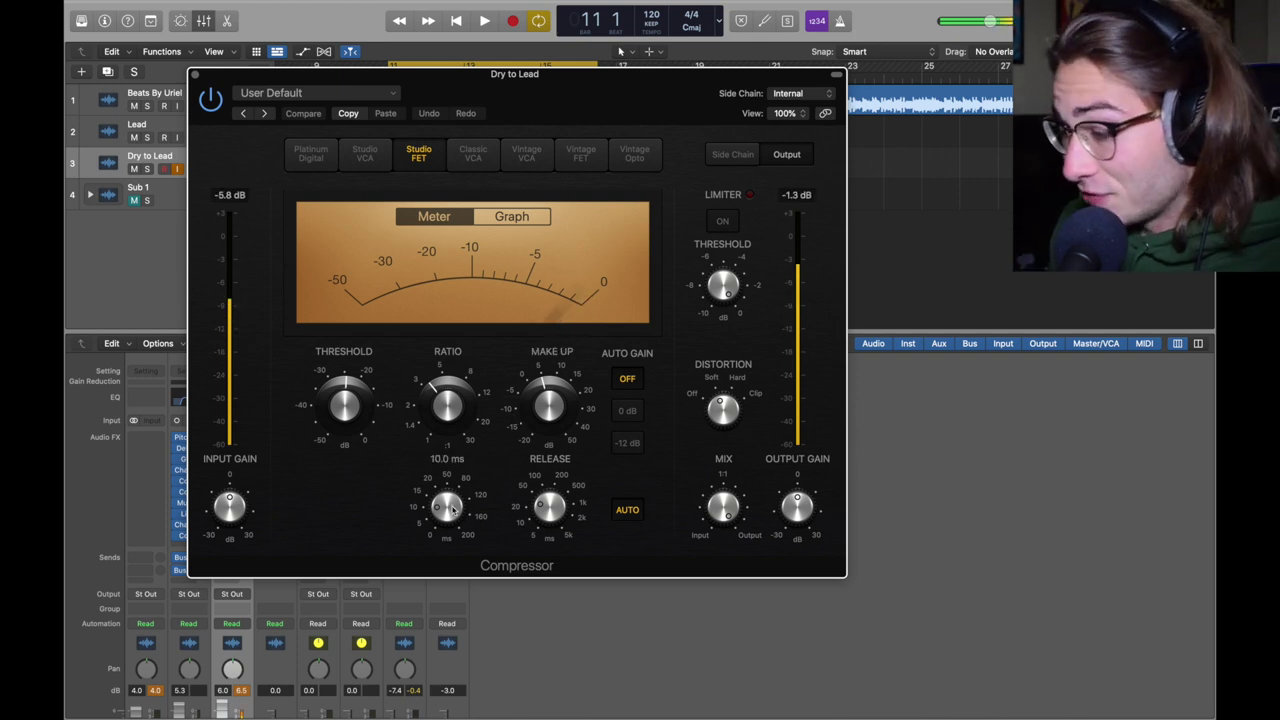
mouse_move(557, 524)
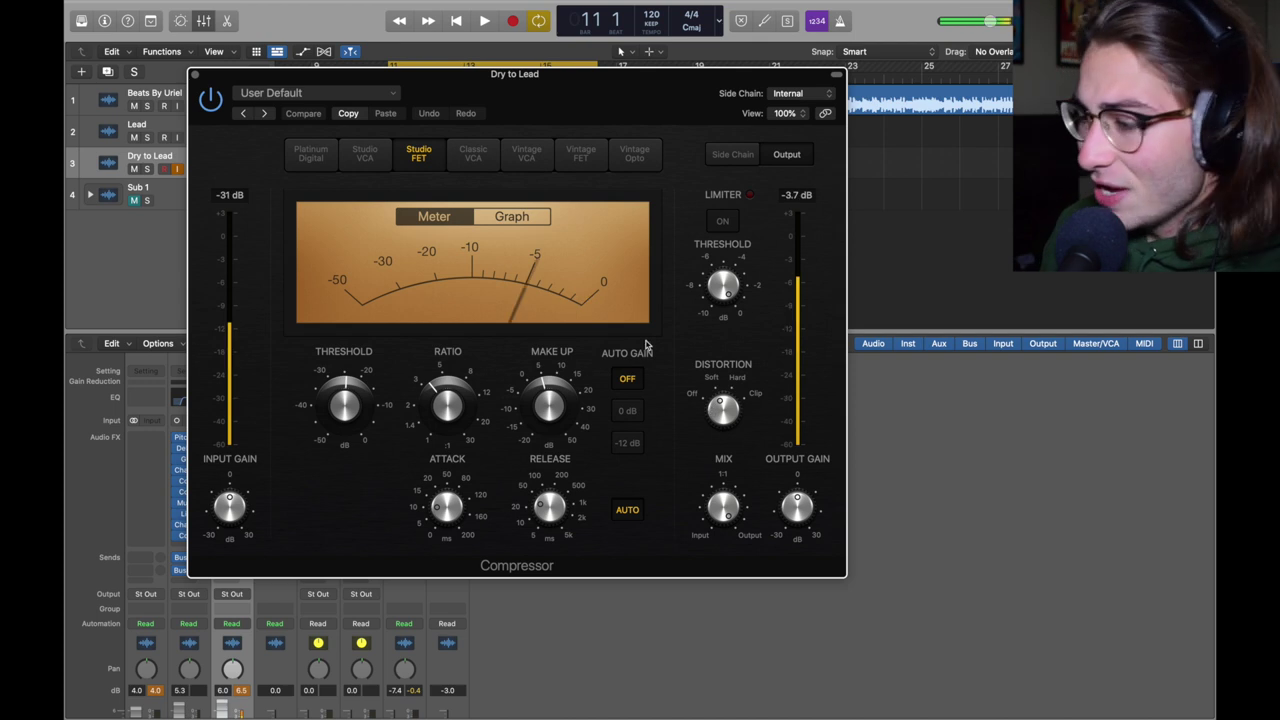
Stack a second mono Compressor on the Studio VCA model (15 ms attack, 48 ms release) and play back.
left_click(194, 75)
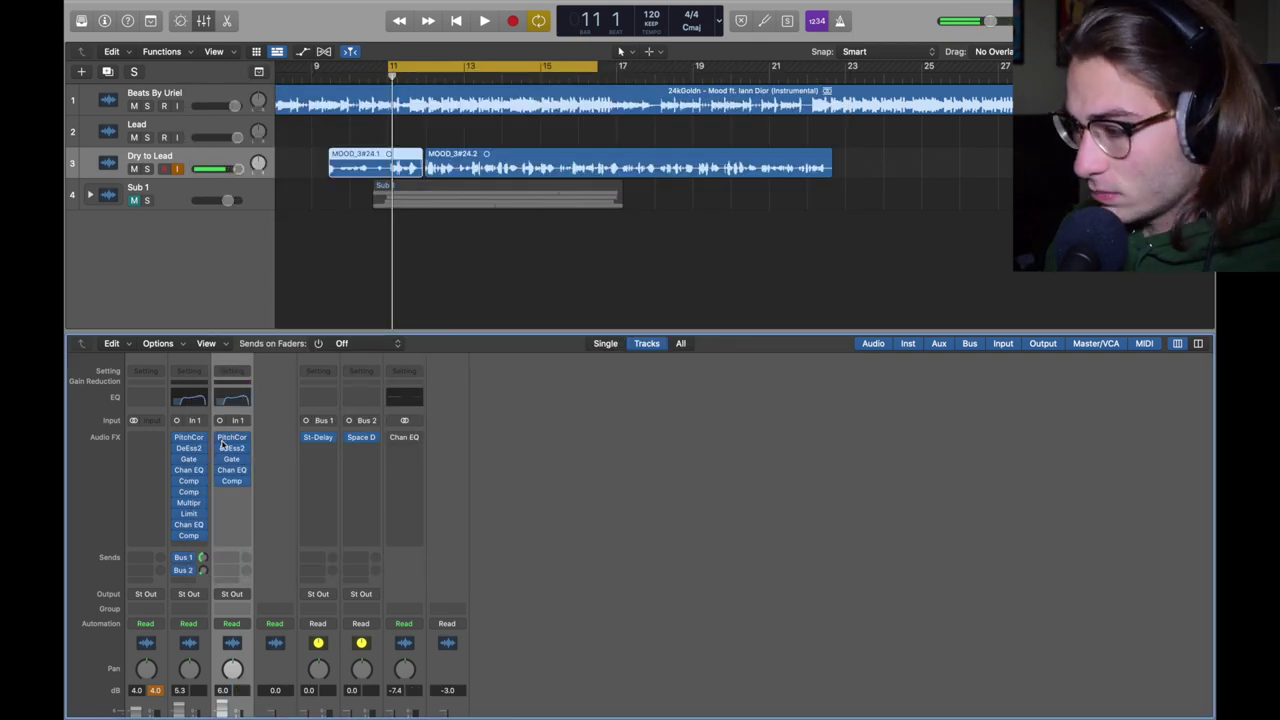
key("space")
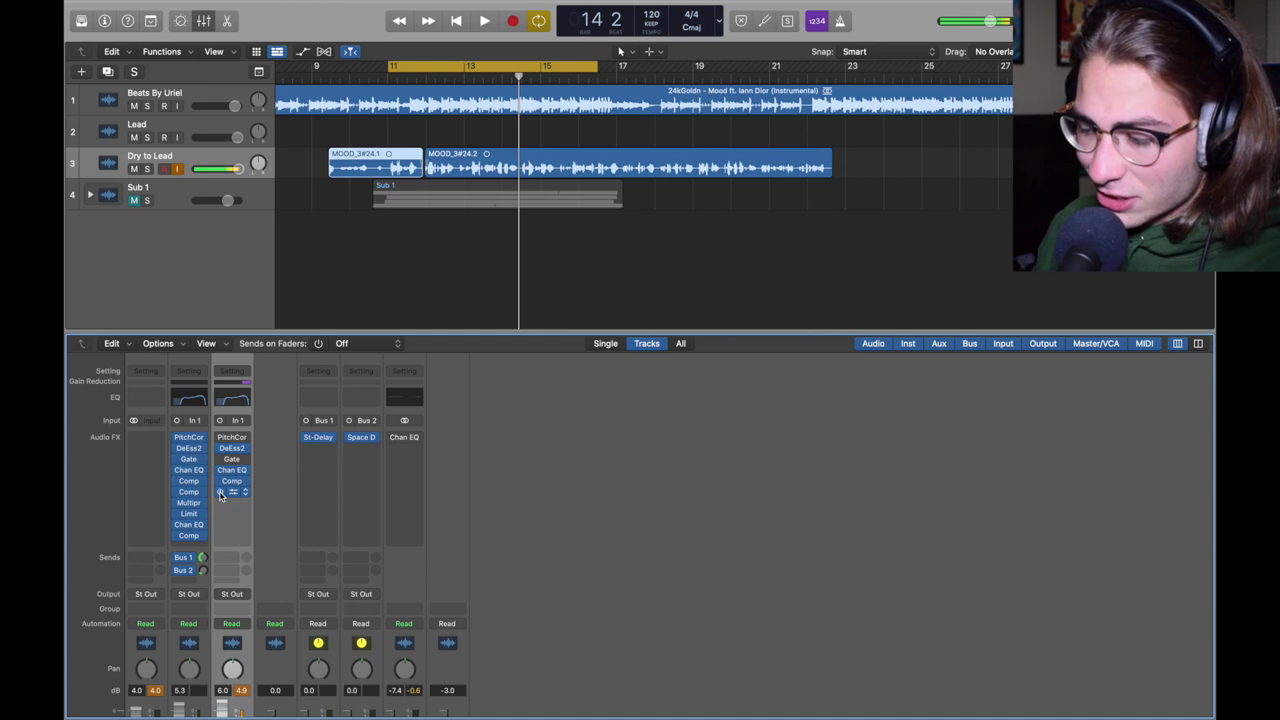
left_click(221, 494)
mouse_move(272, 580)
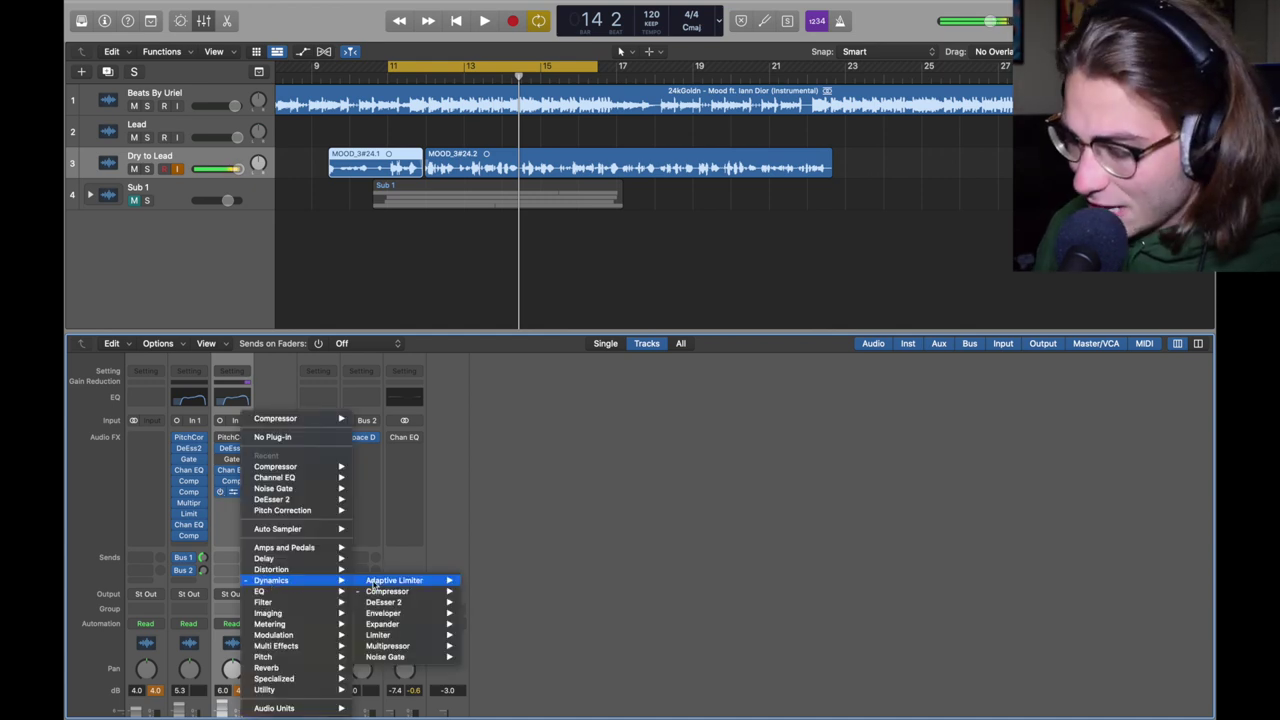
mouse_move(401, 591)
left_click(483, 591)
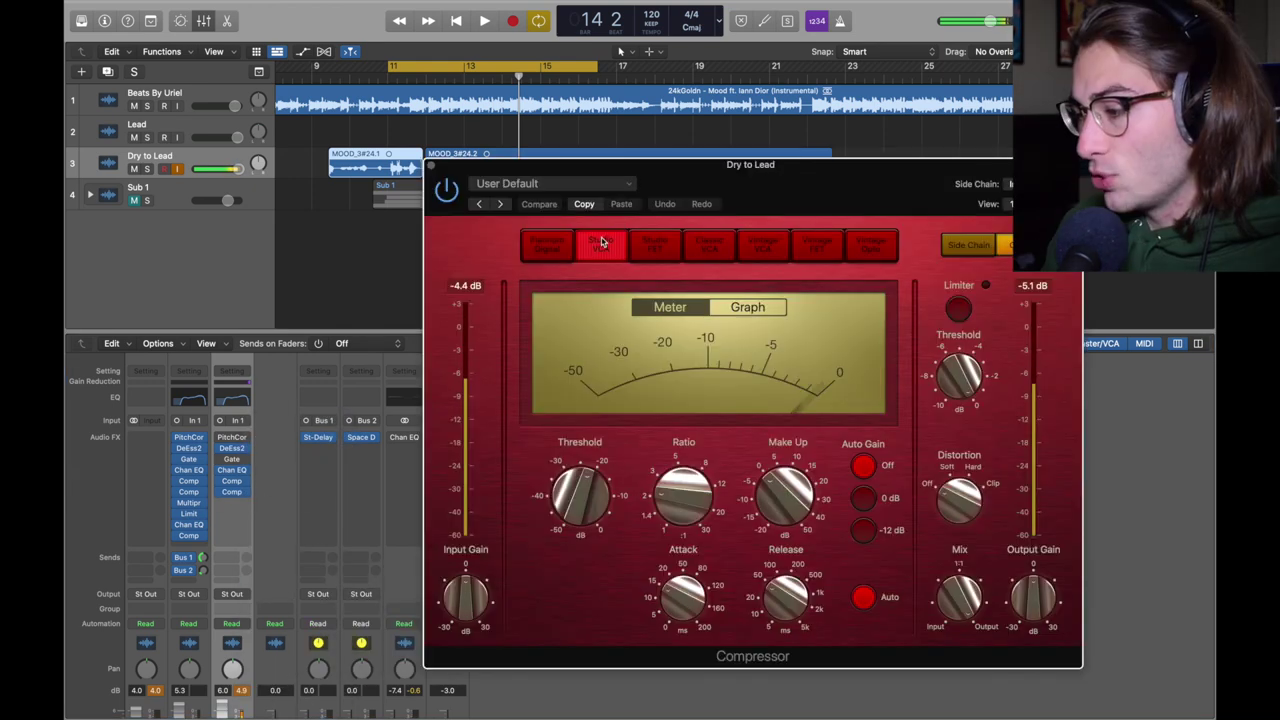
left_click_drag(600, 164, 402, 98)
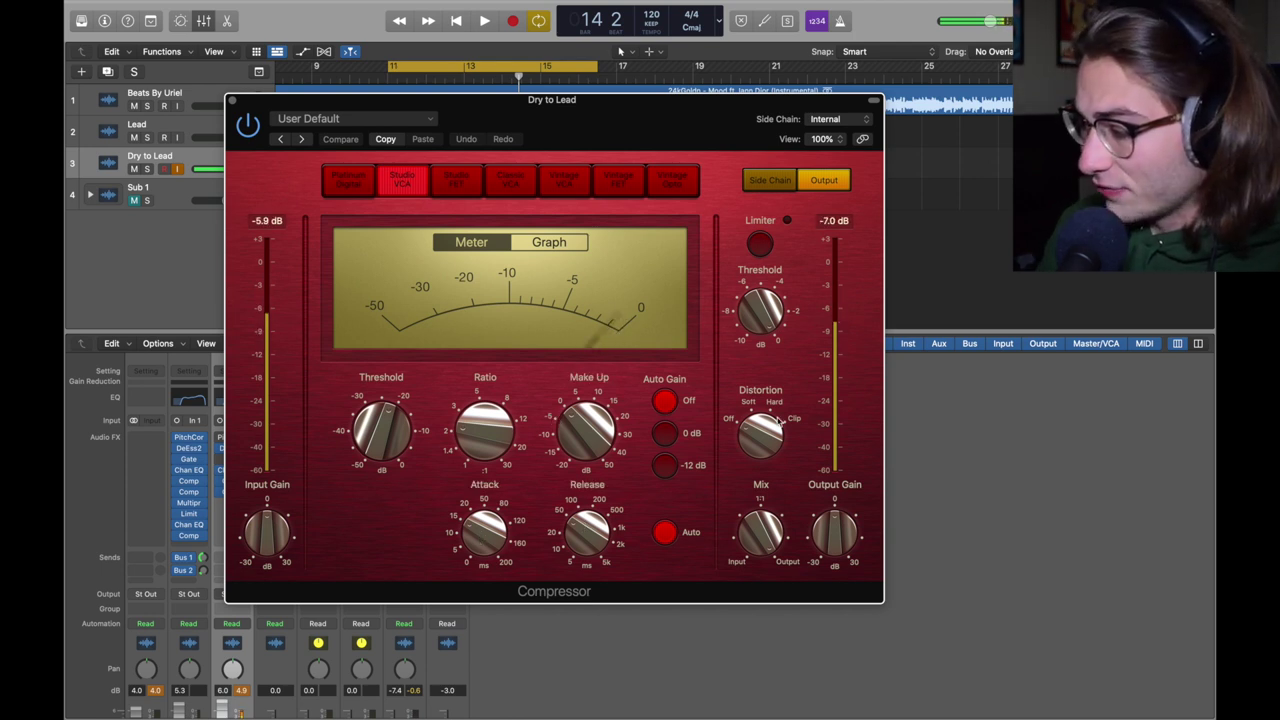
left_click(232, 101)
key("space")
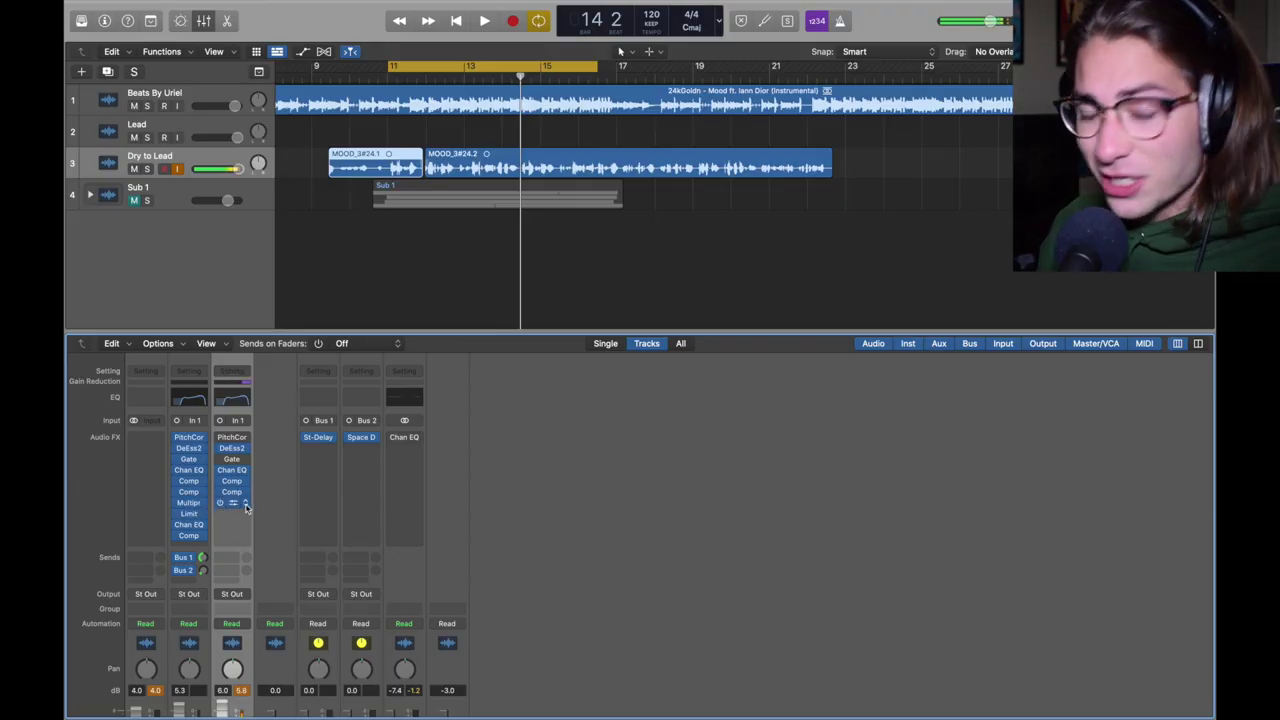
Add a mono four-band Multipressor, keeping crossovers at 160 Hz, 1100 Hz and 7000 Hz, then play.
left_click(245, 505)
mouse_move(272, 580)
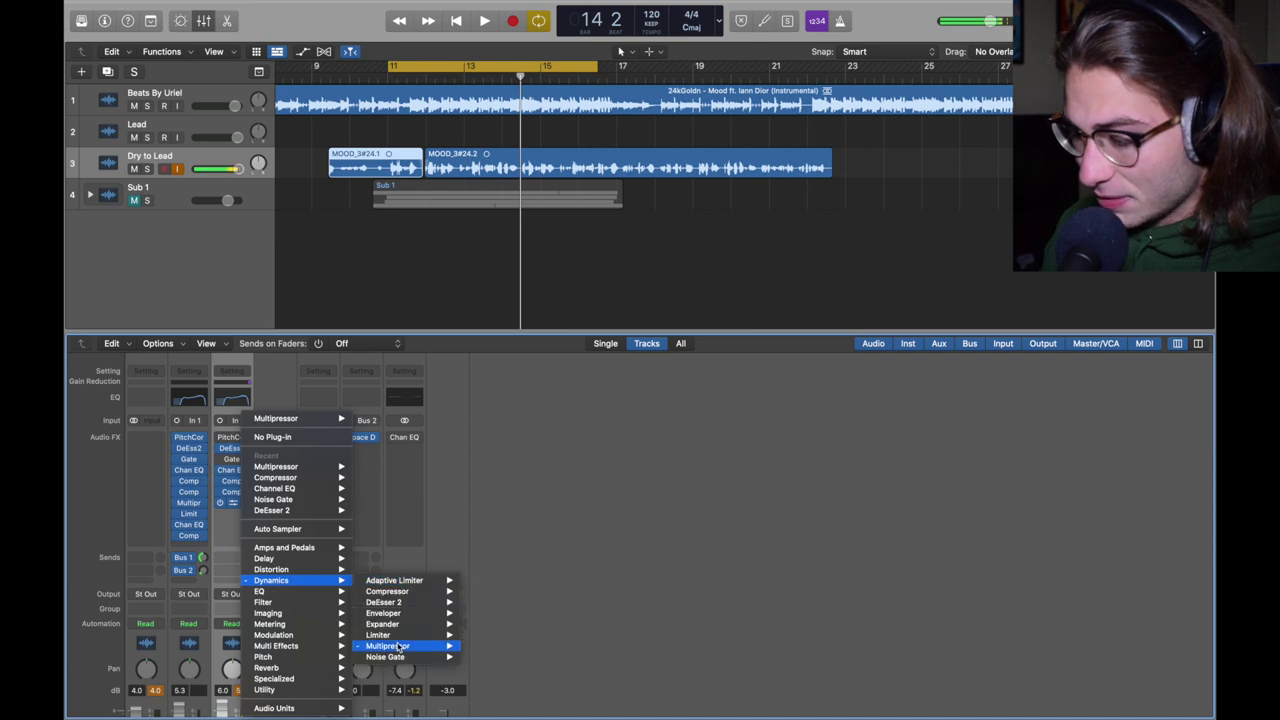
mouse_move(398, 646)
left_click(483, 646)
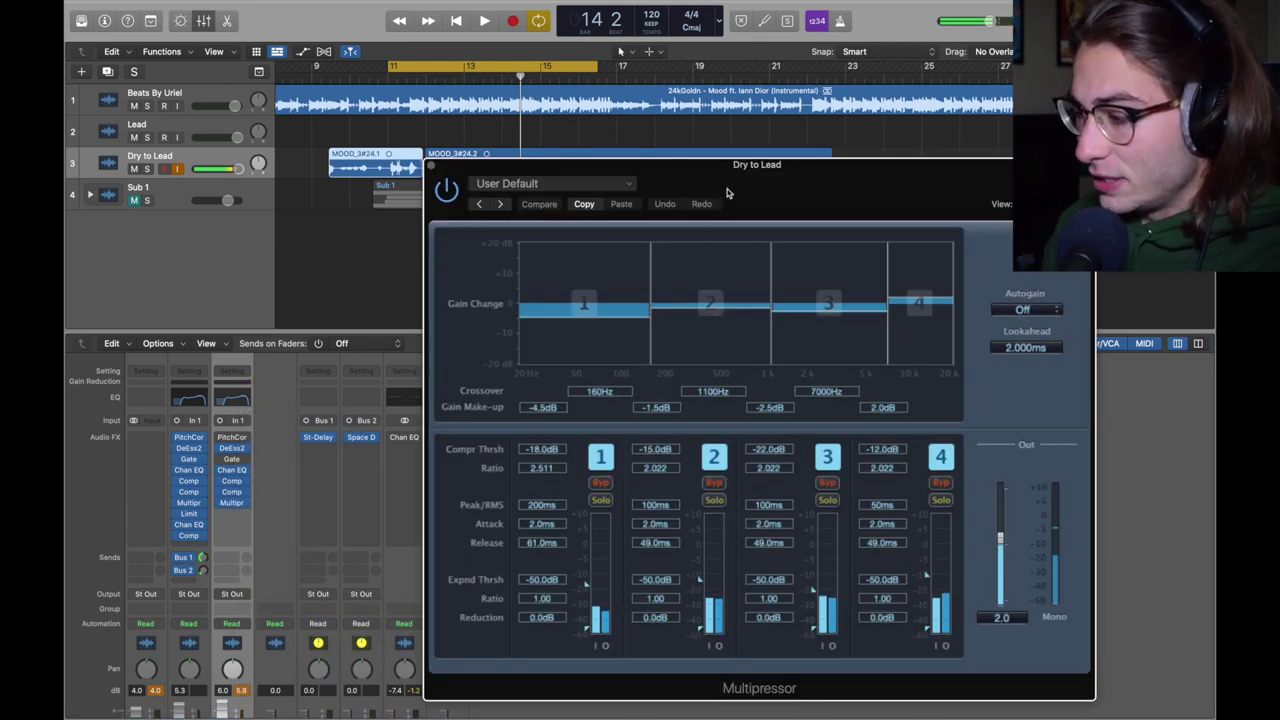
left_click_drag(728, 191, 524, 127)
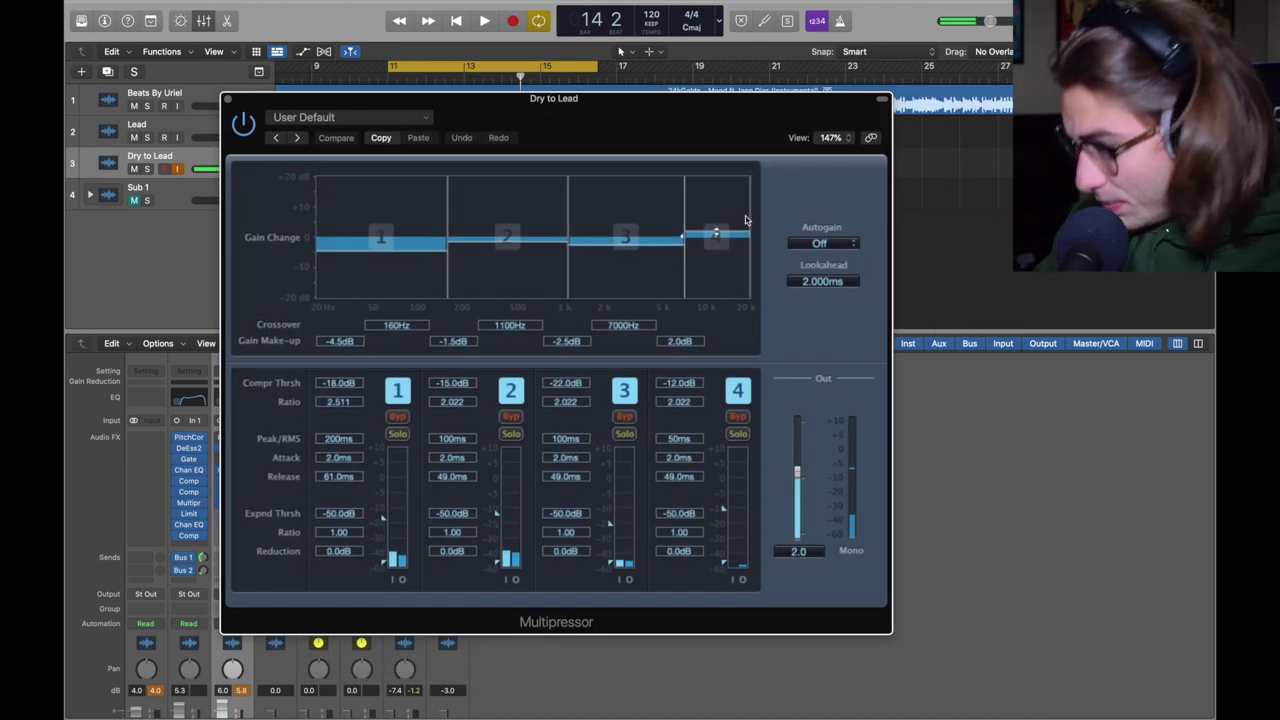
double_click(397, 325)
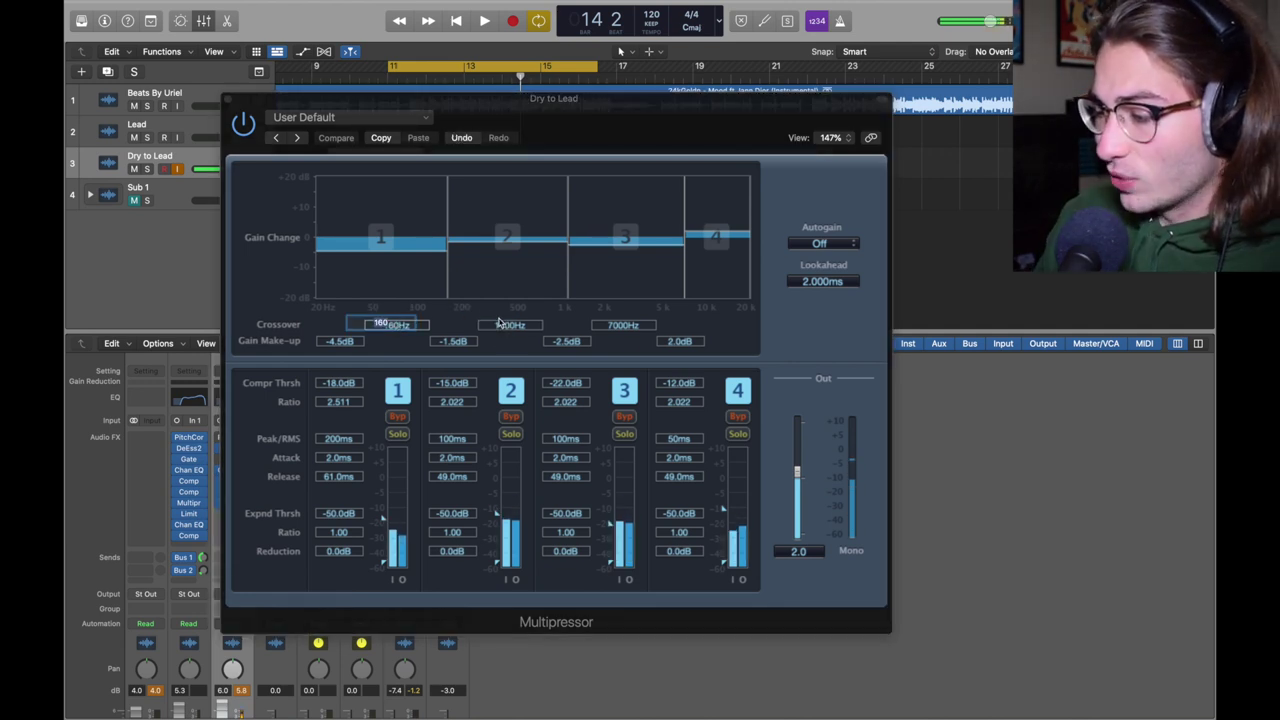
key("Escape")
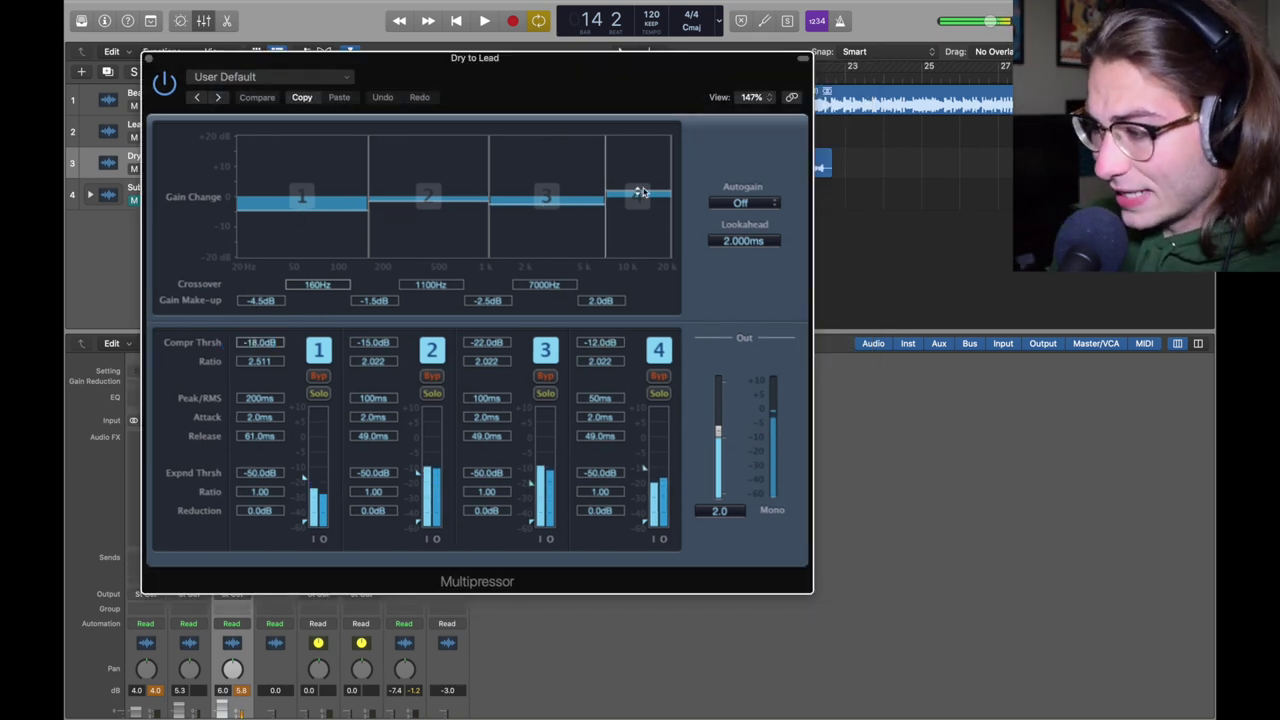
left_click(148, 56)
key("space")
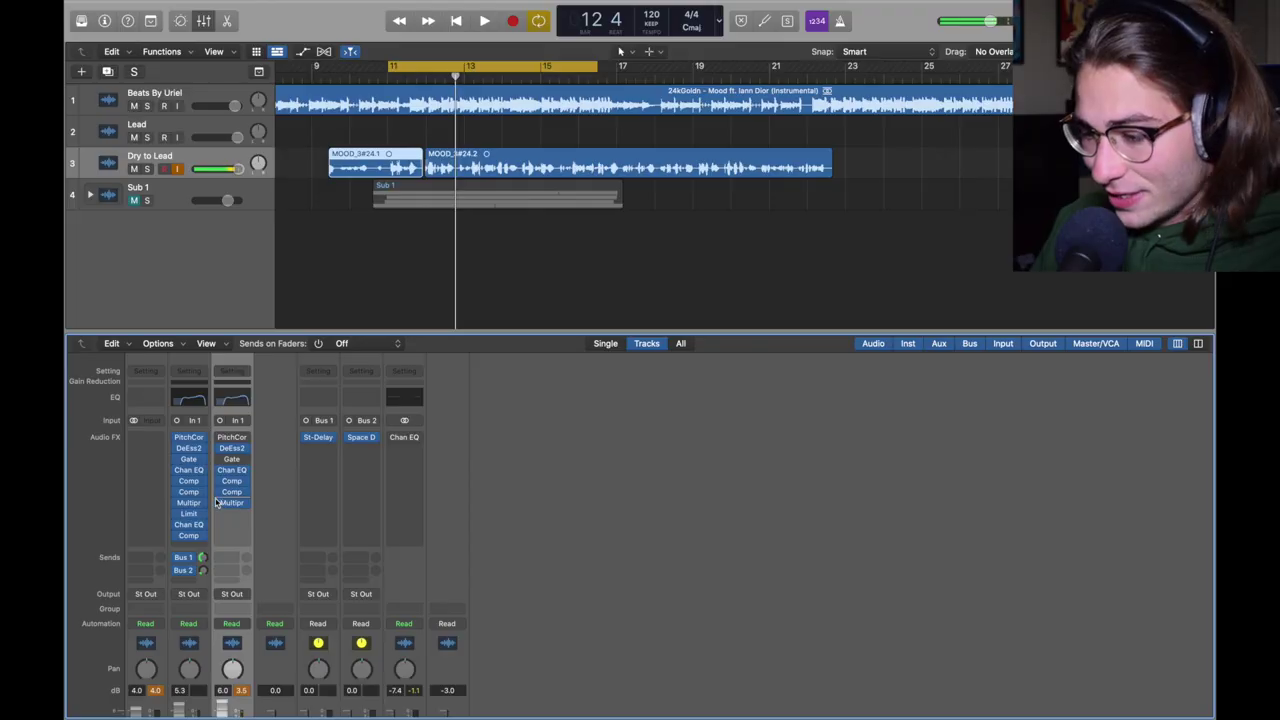
End the Dry to Lead chain with a mono Limiter on the For Vocals preset.
left_click_drag(211, 513, 226, 516)
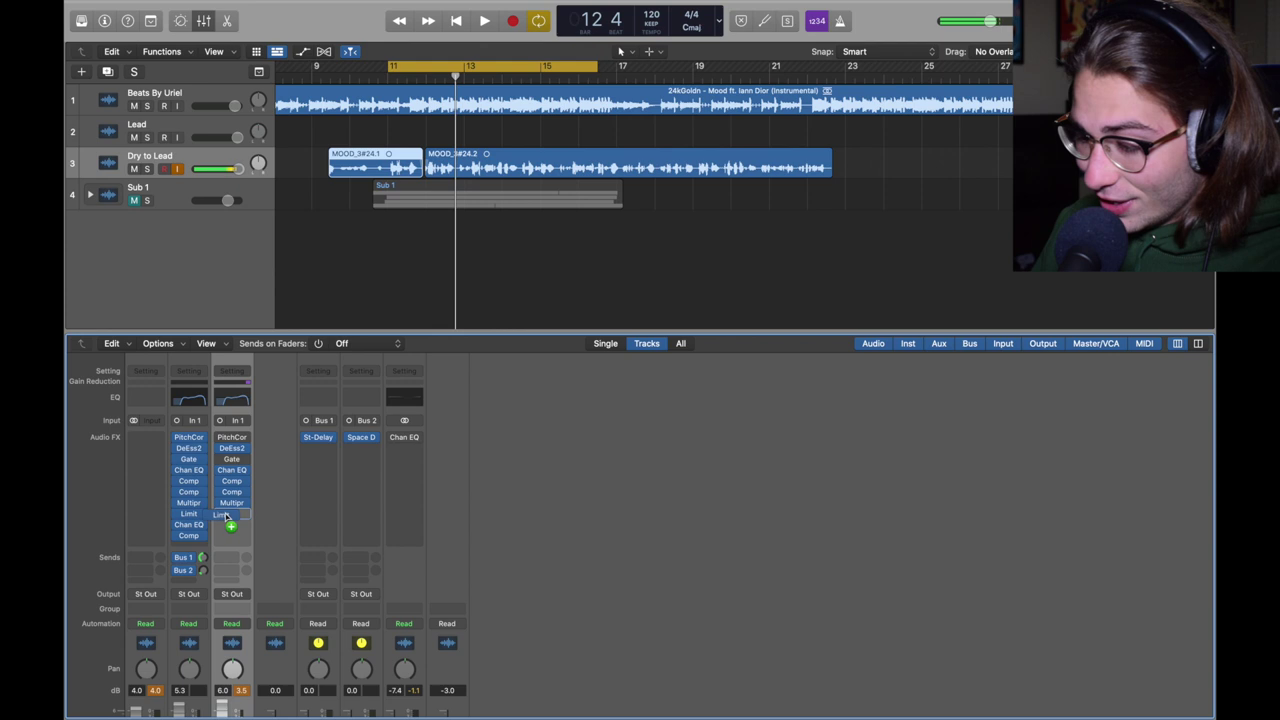
left_click(244, 514)
mouse_move(290, 580)
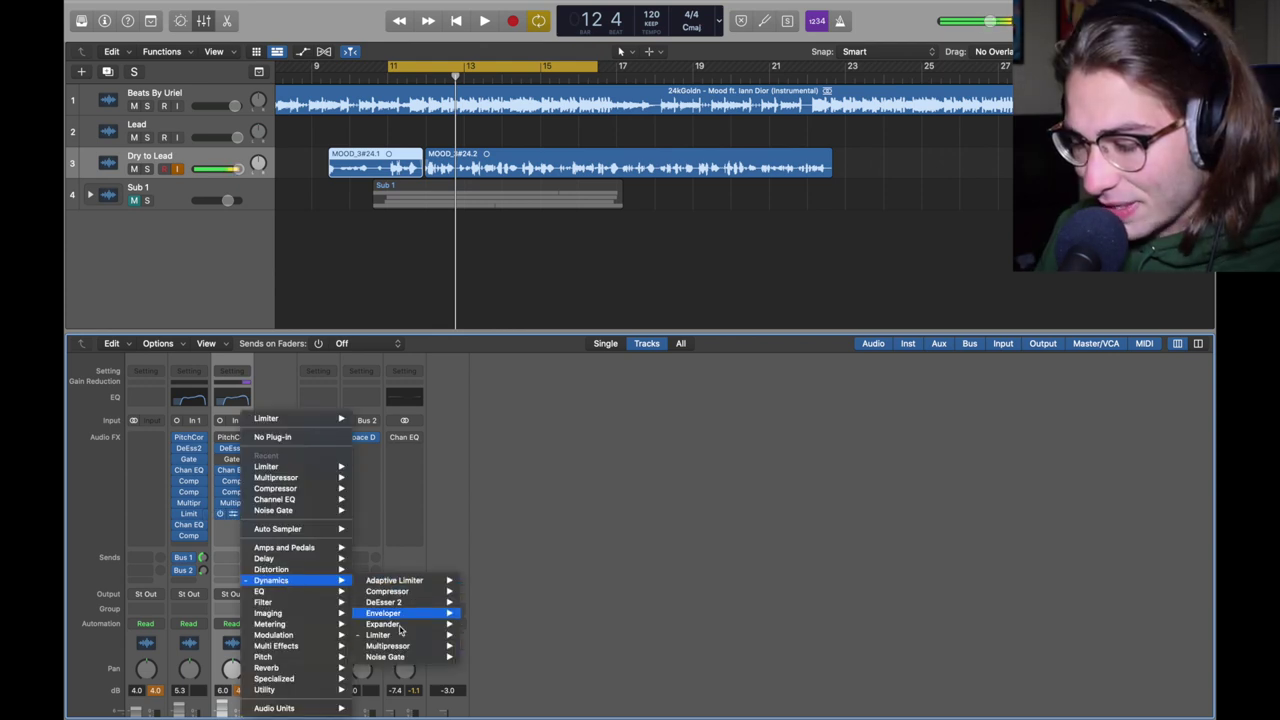
mouse_move(452, 636)
left_click(365, 516)
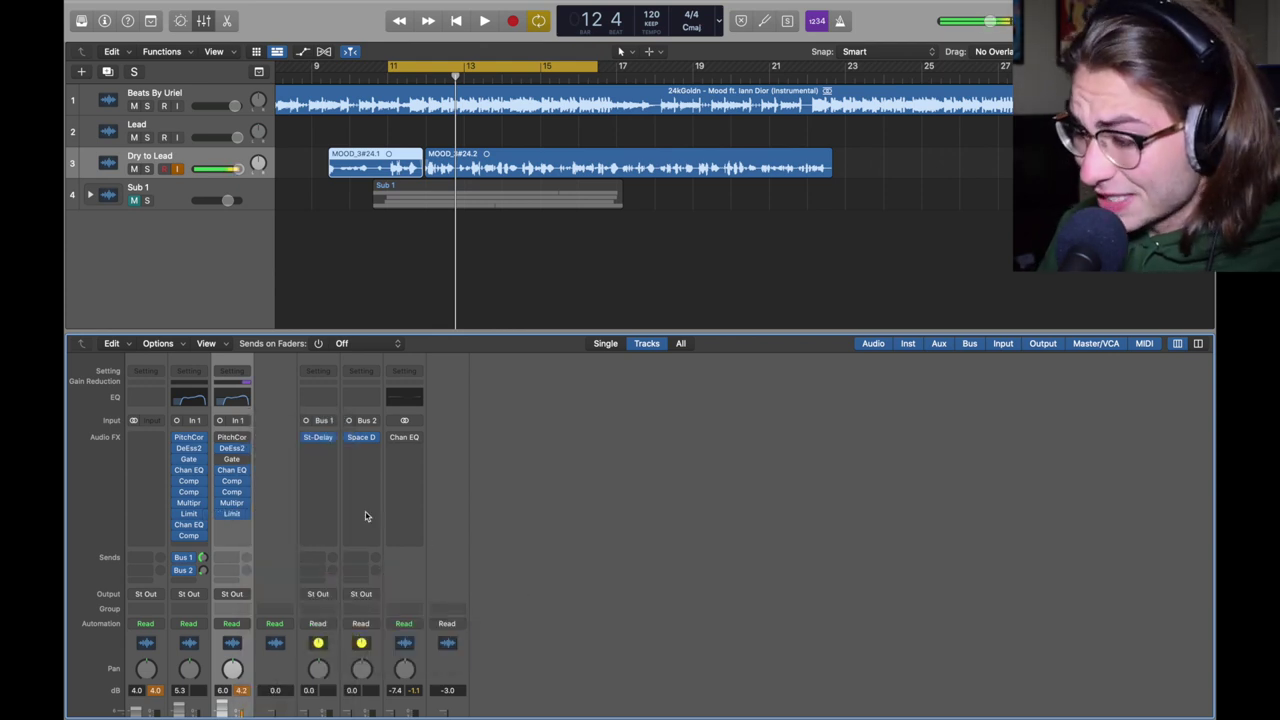
left_click(232, 513)
left_click(300, 148)
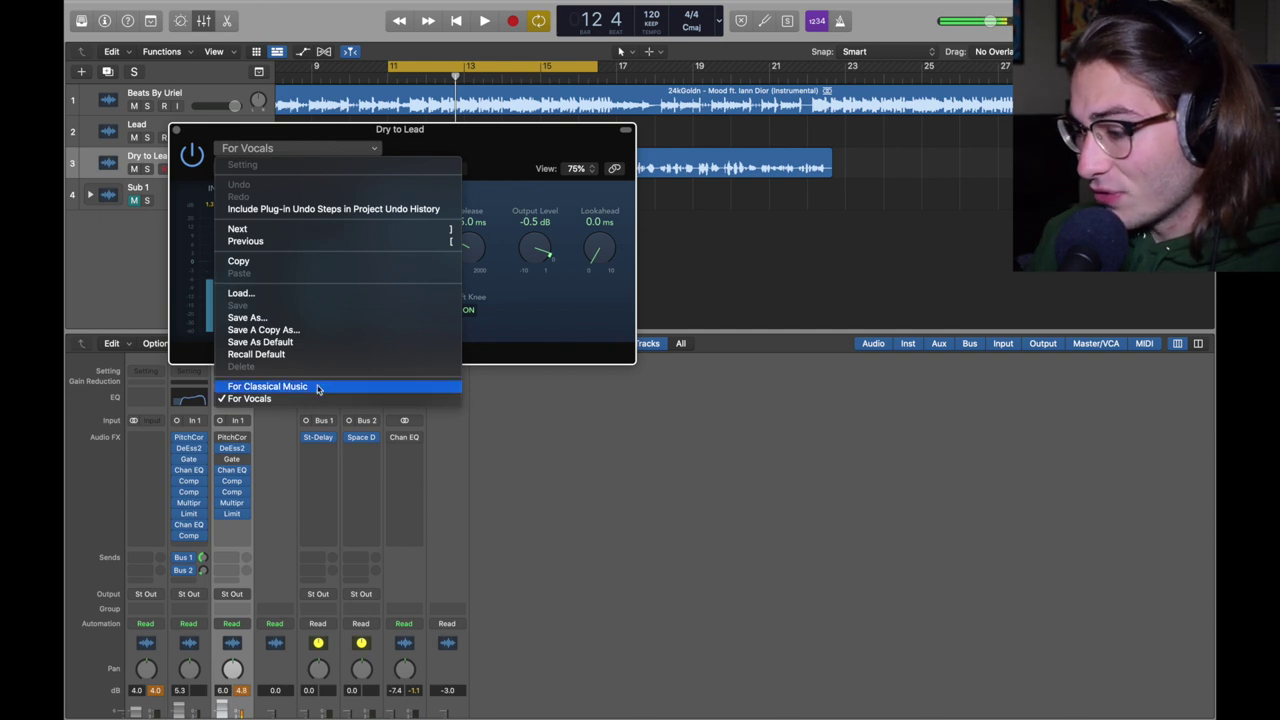
left_click(468, 134)
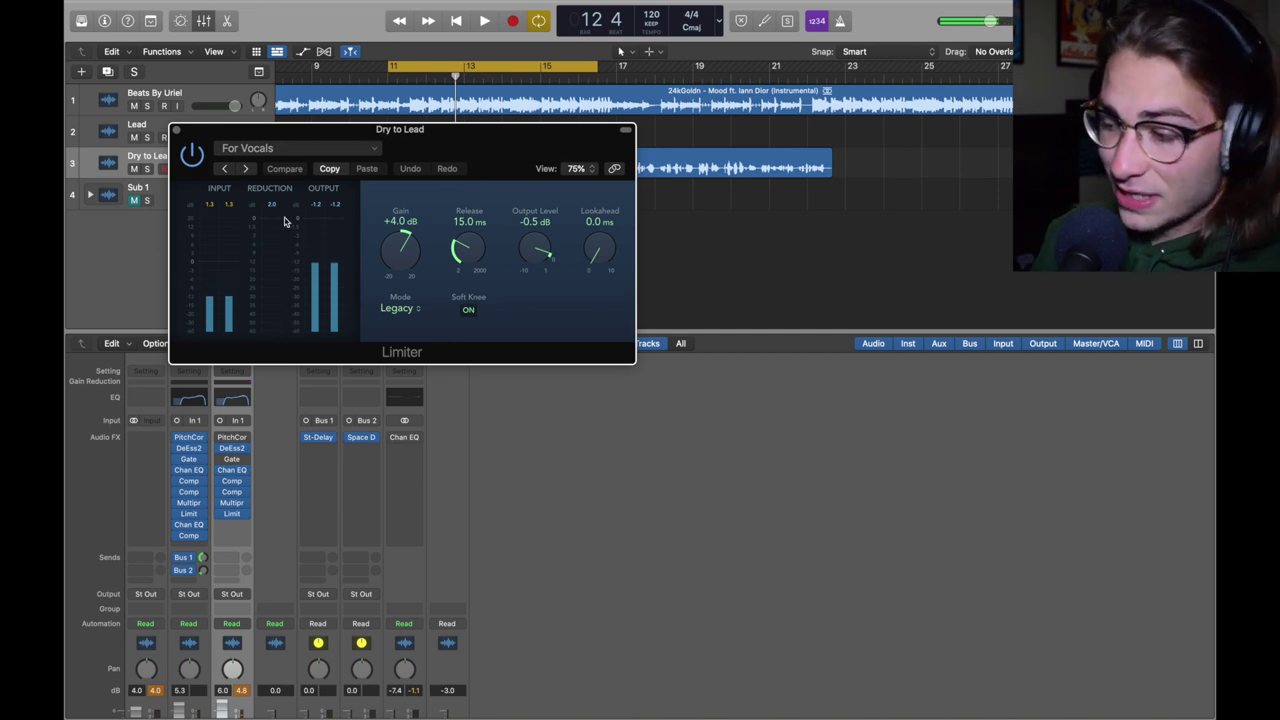
left_click(178, 131)
Lower the Dry to Lead volume to about 4 dB and play from the cycle start.
left_click(239, 171)
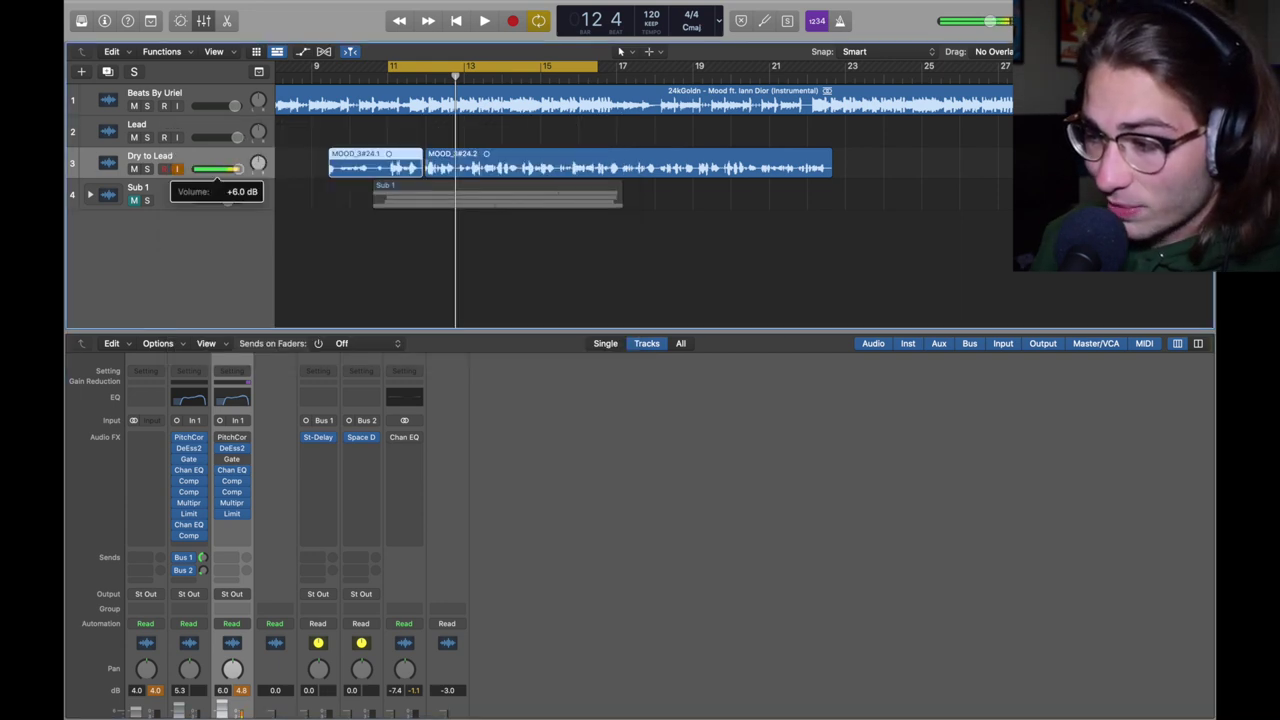
left_click_drag(236, 168, 234, 168)
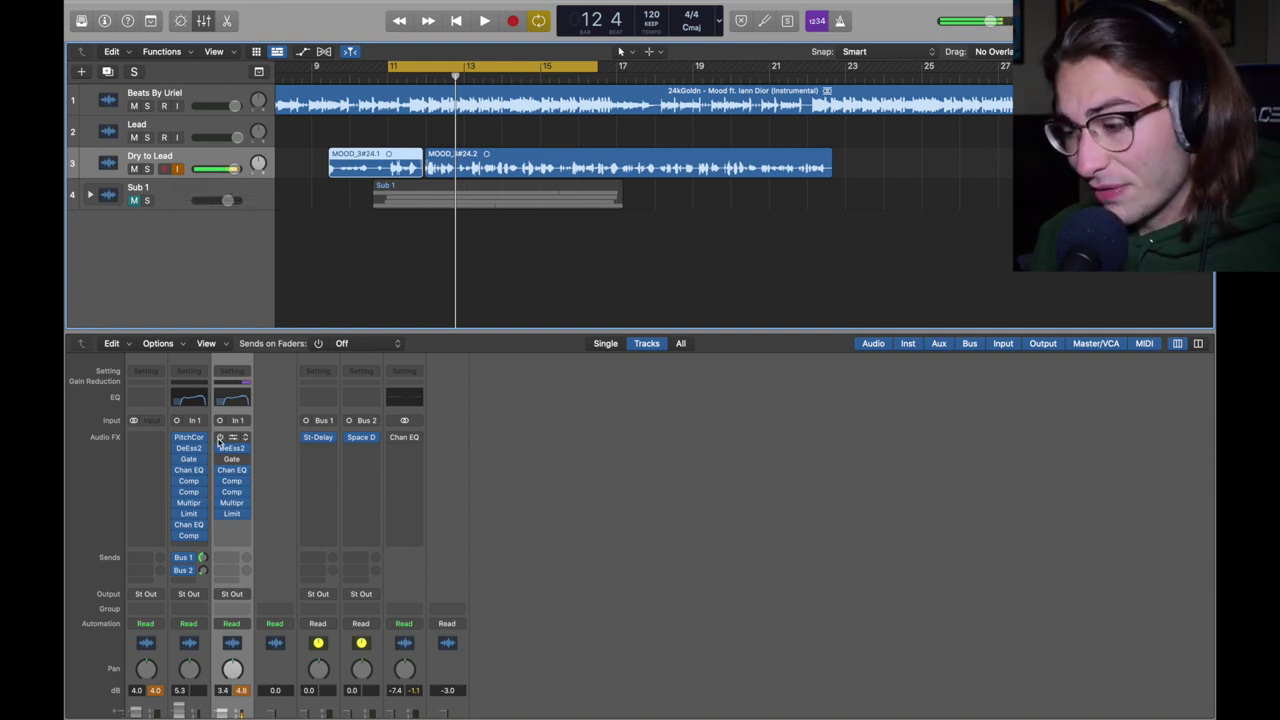
left_click(218, 458)
key("space")
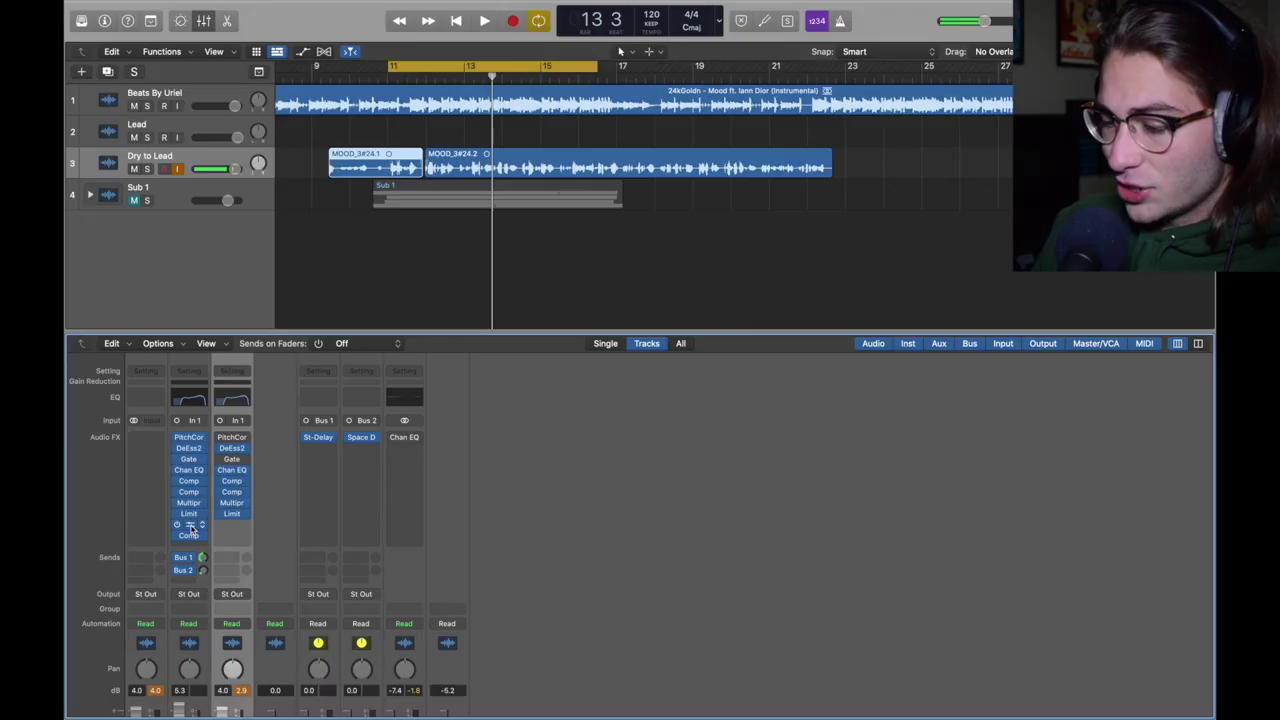
Add a stereo Channel EQ after Dry to Lead's Limiter and set the fader to 4.4 dB.
left_click_drag(214, 528, 226, 530)
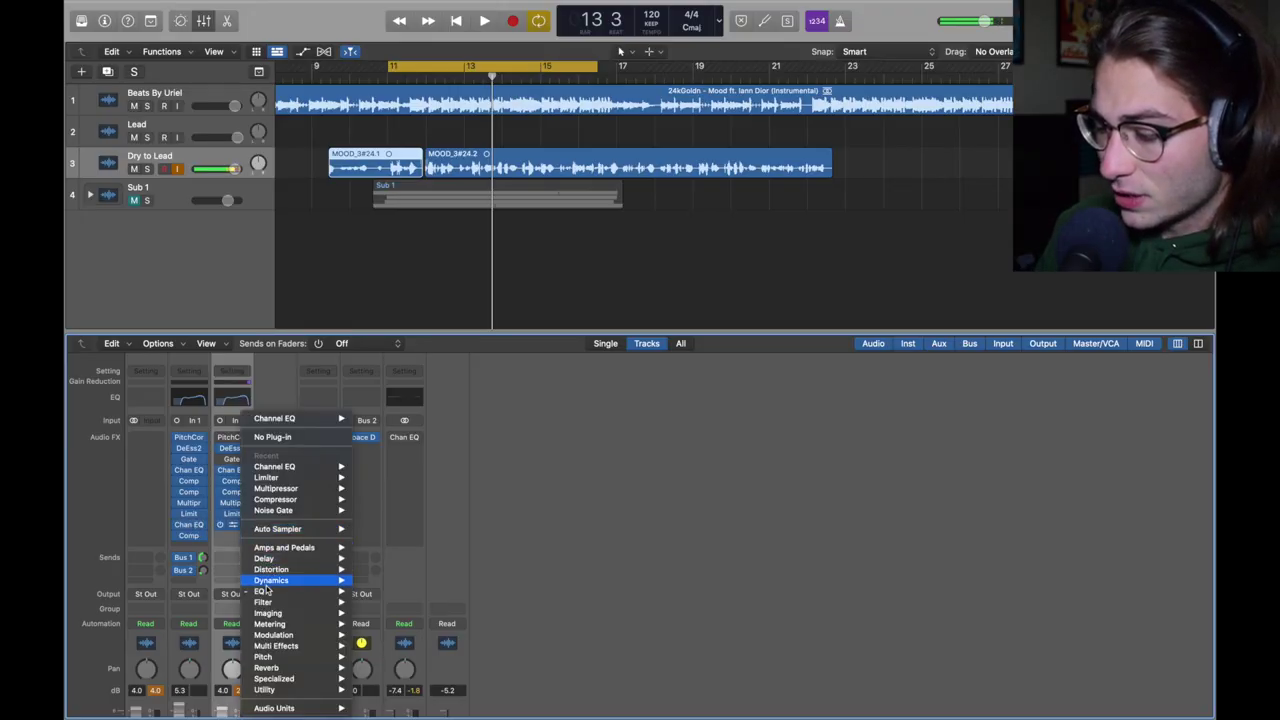
mouse_move(266, 591)
left_click(497, 591)
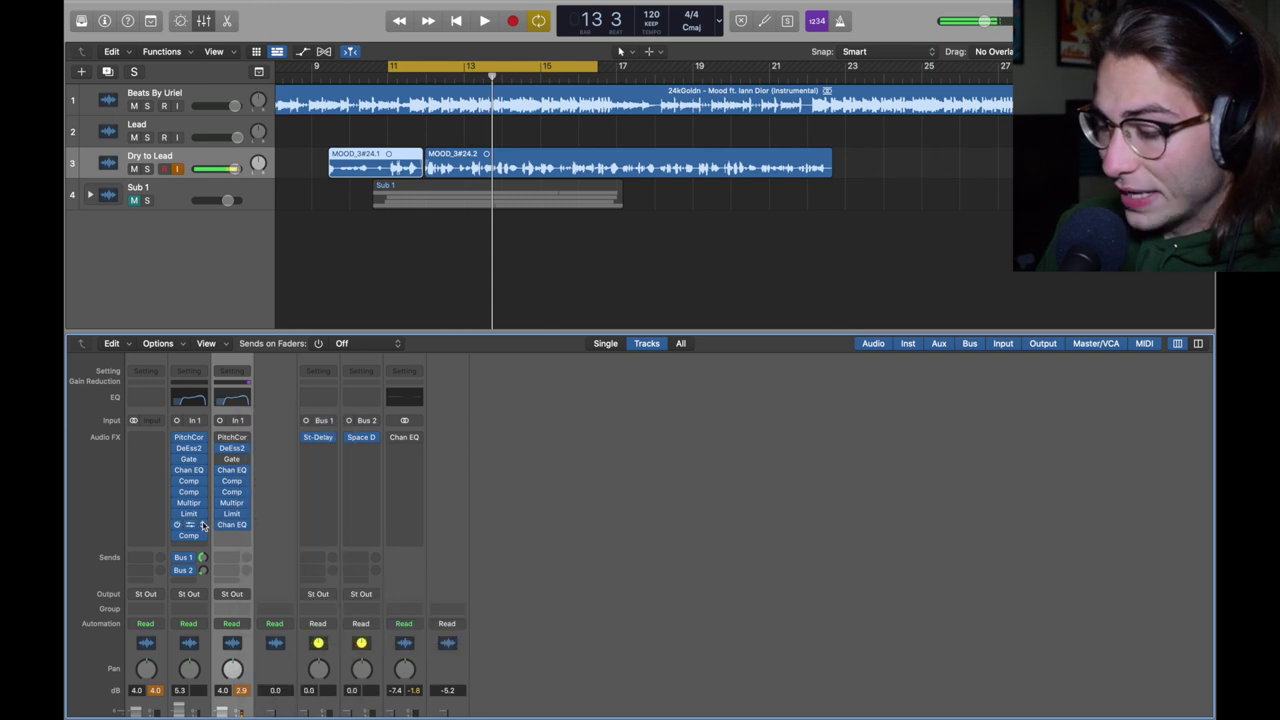
left_click(203, 526)
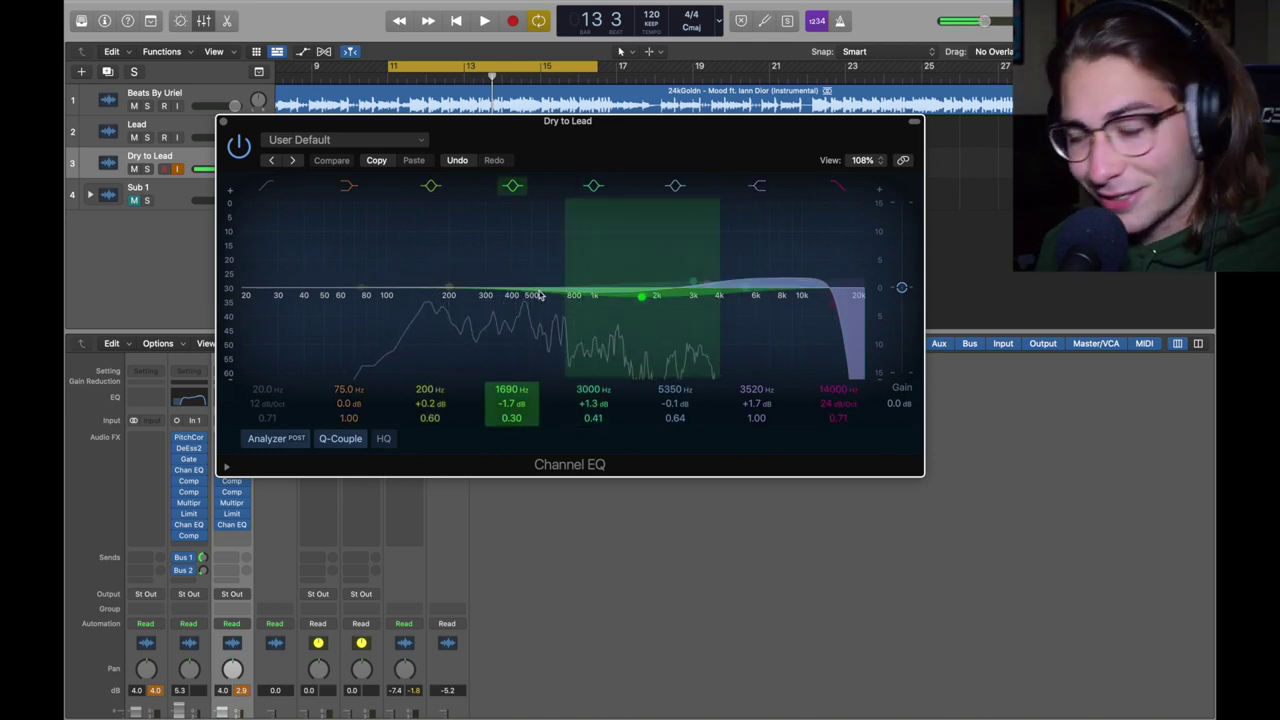
key("super+w")
key("space")
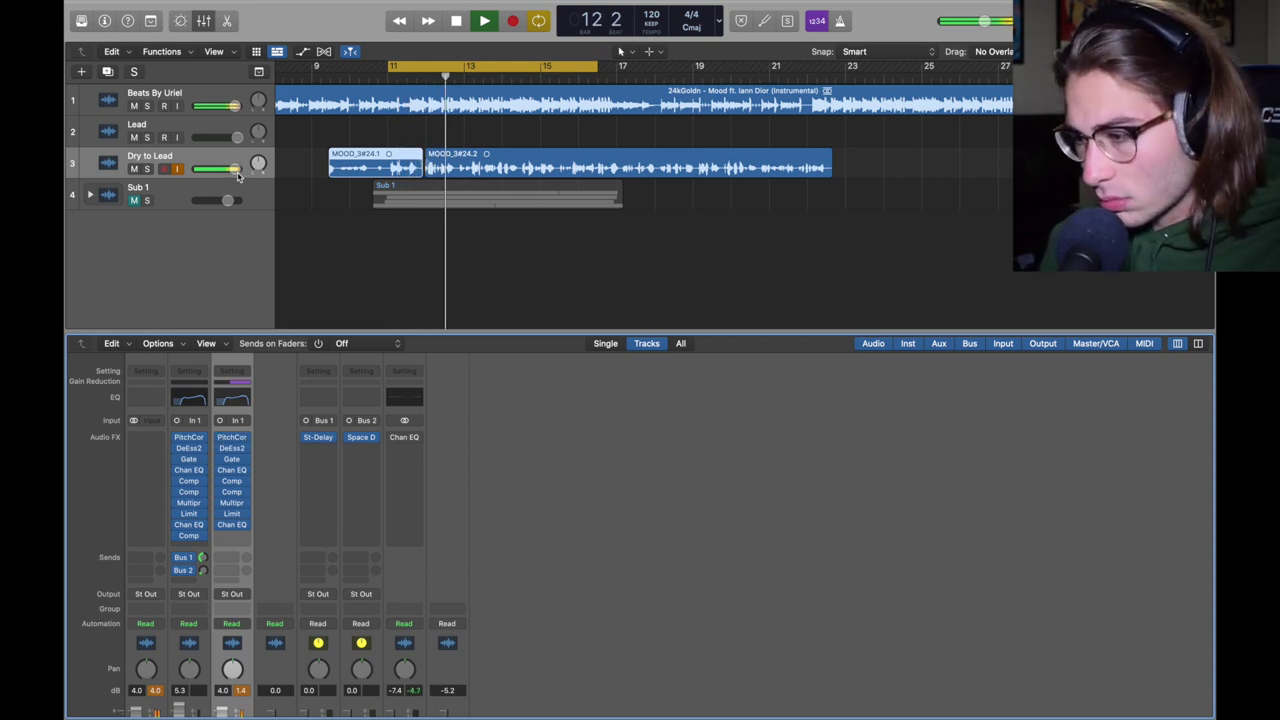
left_click_drag(238, 176, 240, 175)
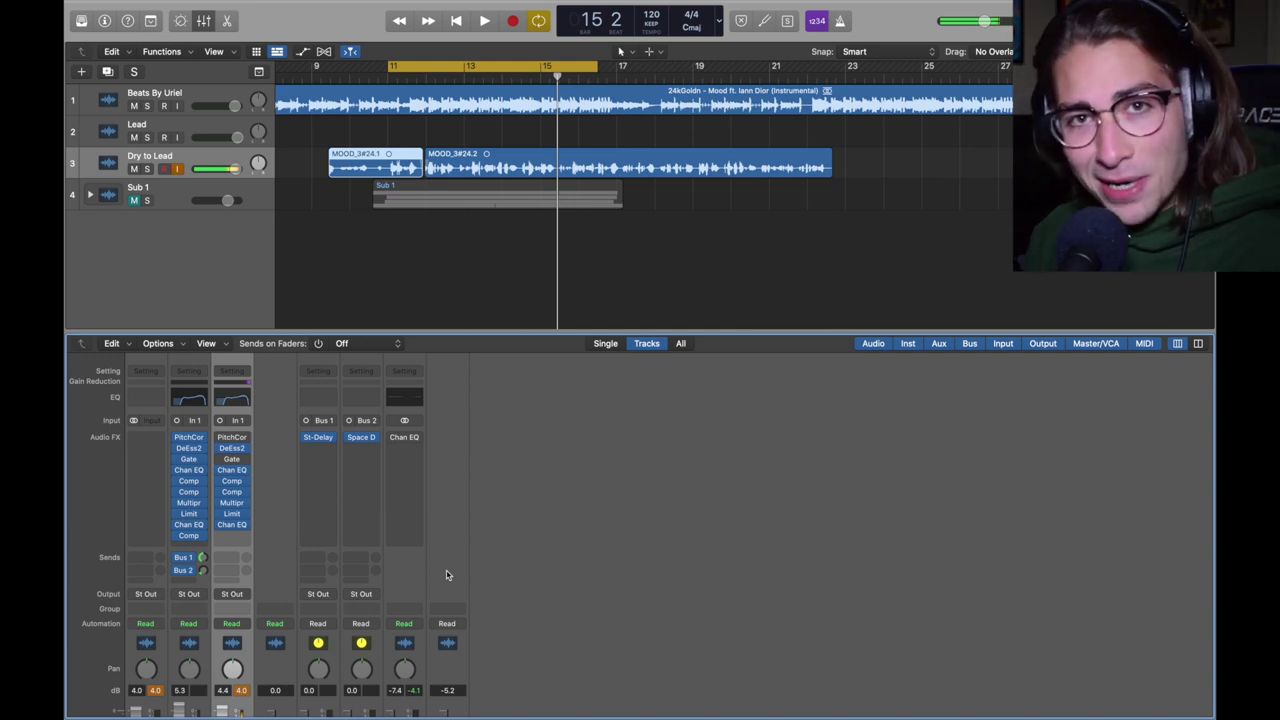
Append a mono Compressor after Dry to Lead's Channel EQ, inspect it, and play the song.
mouse_move(190, 538)
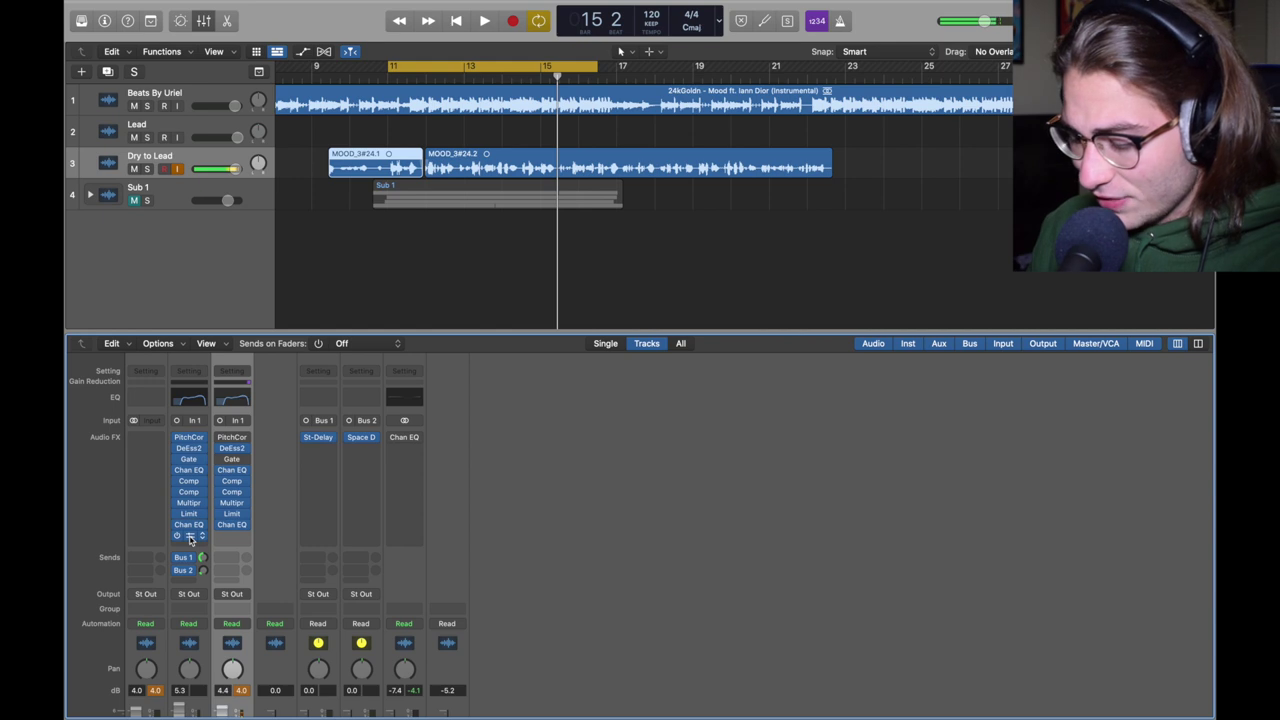
left_click(231, 536)
mouse_move(272, 580)
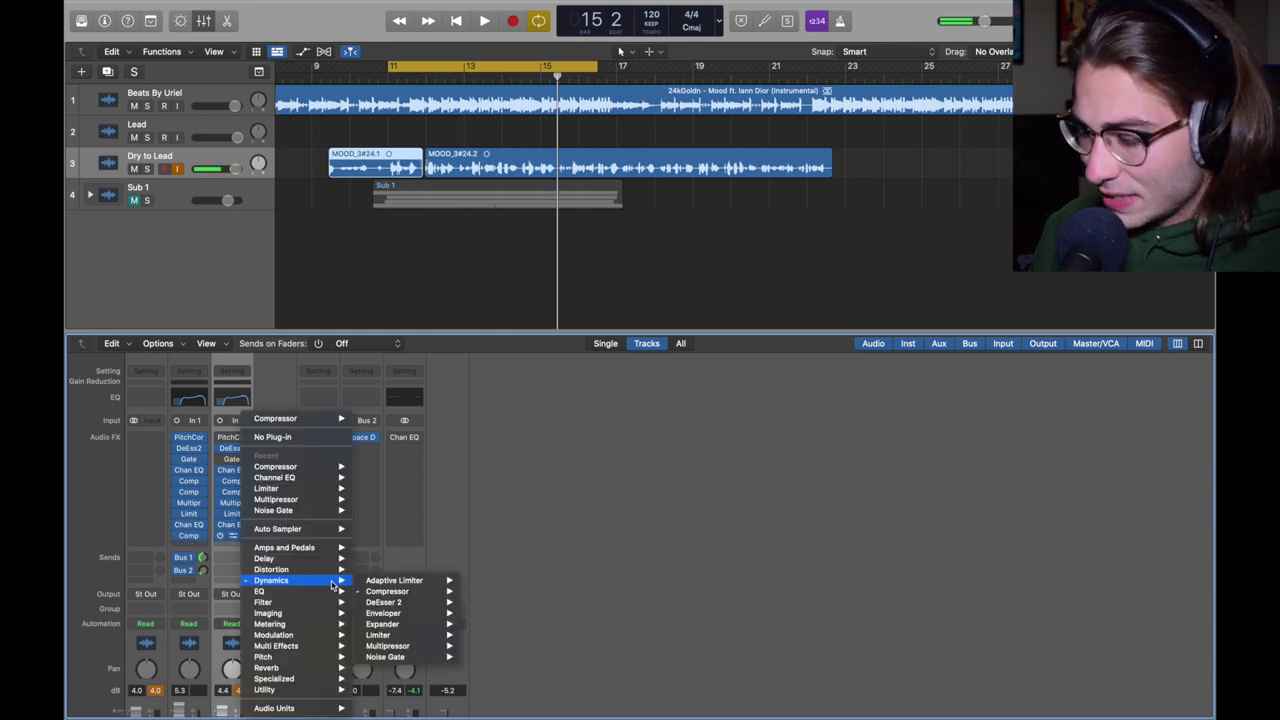
mouse_move(395, 591)
left_click(488, 592)
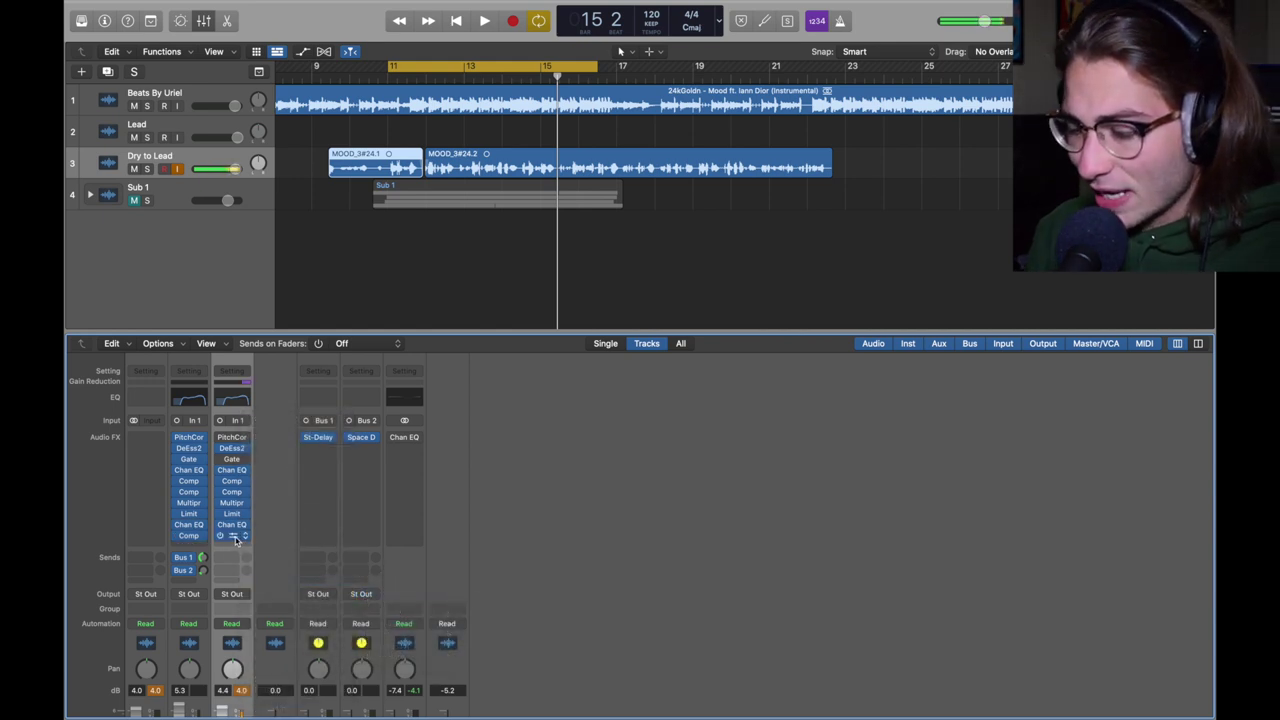
left_click(231, 536)
left_click_drag(766, 210, 486, 110)
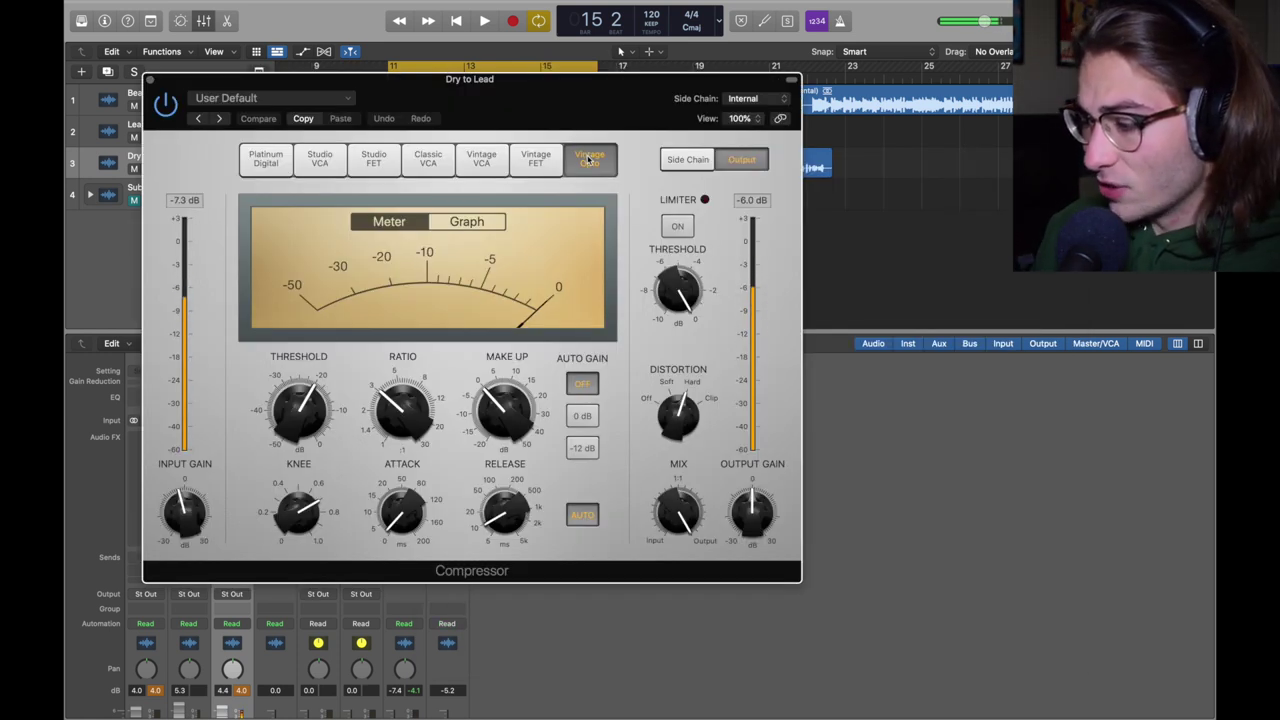
mouse_move(406, 418)
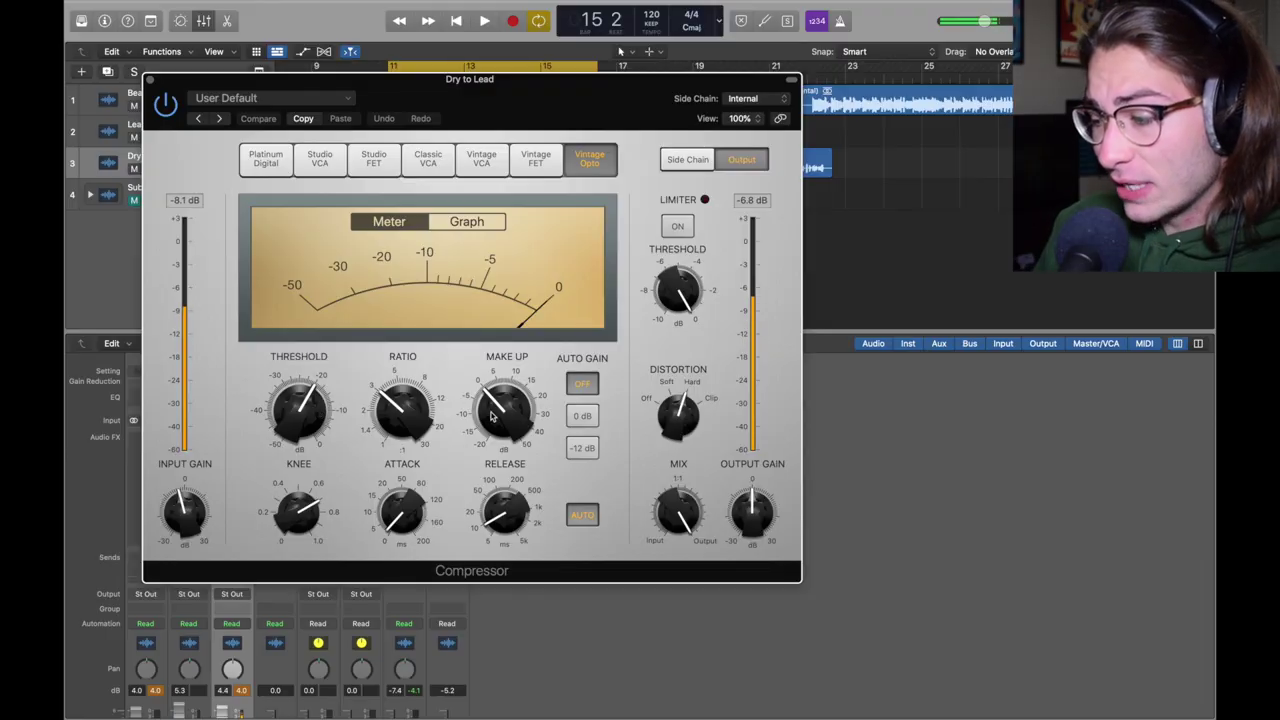
mouse_move(489, 418)
mouse_move(513, 527)
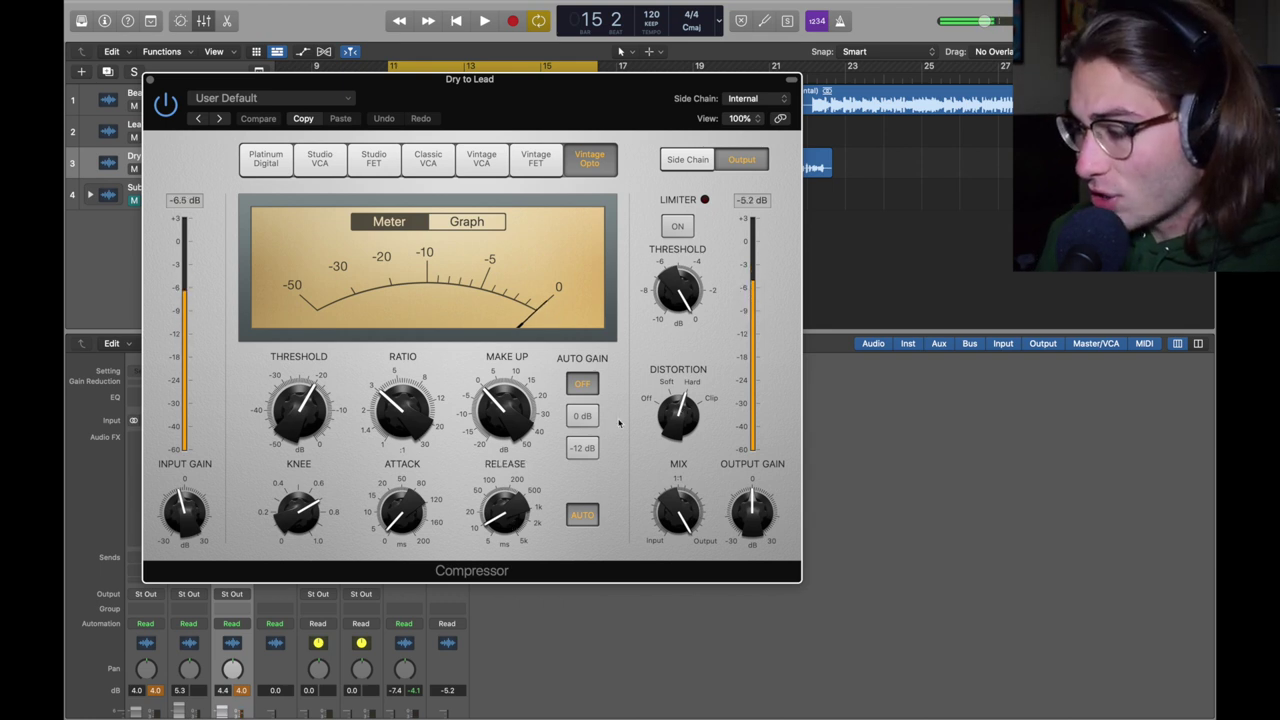
key("super+w")
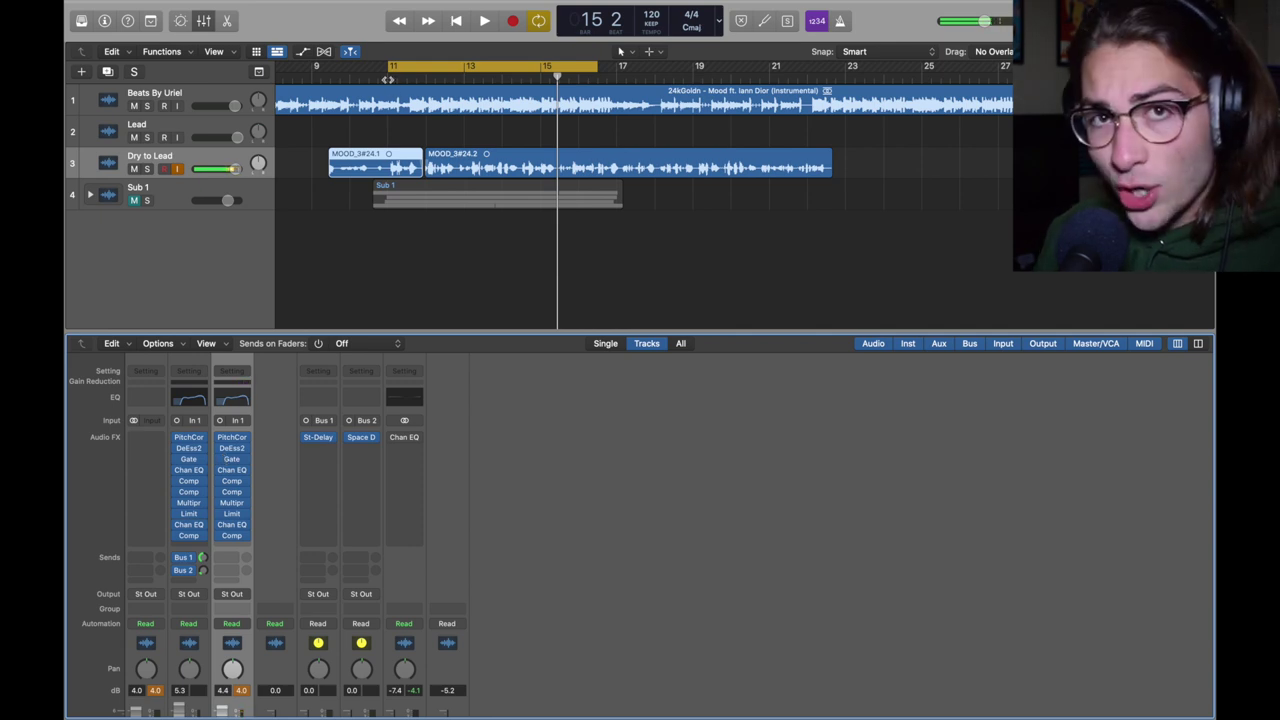
key("space")
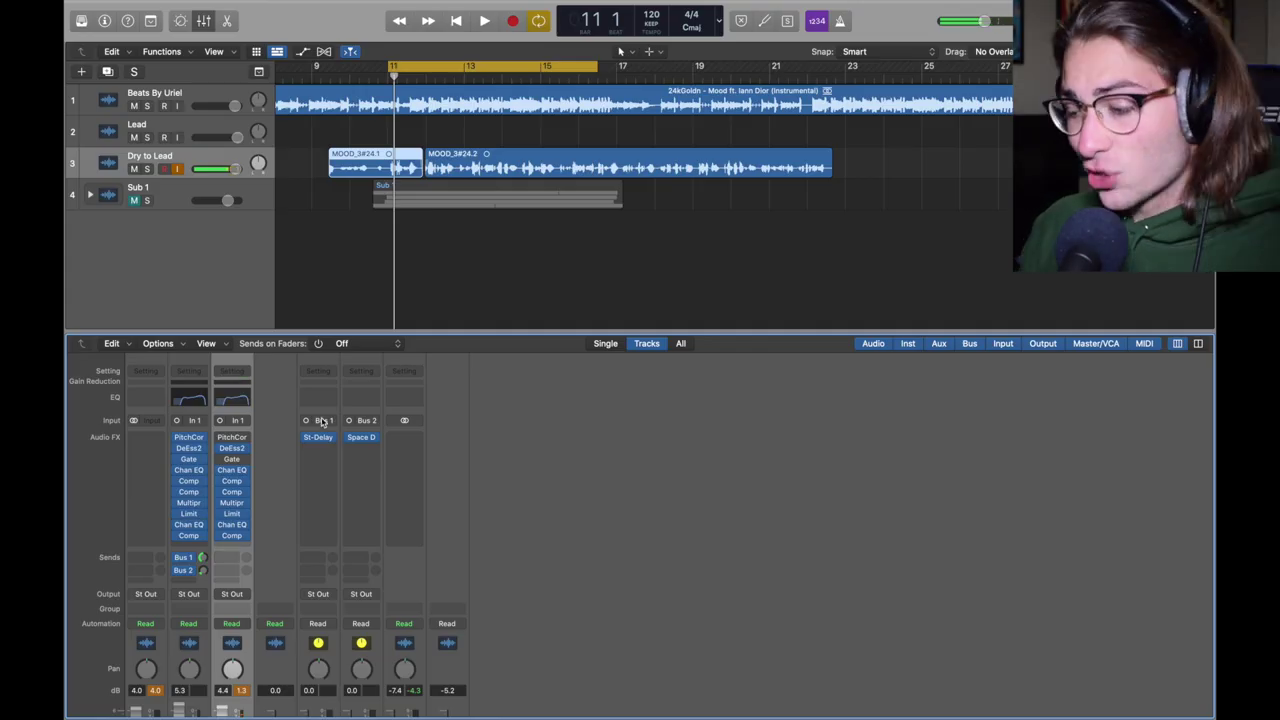
Send Dry to Lead to Bus 1 and bring up Aux 1's Stereo Delay.
left_click(231, 563)
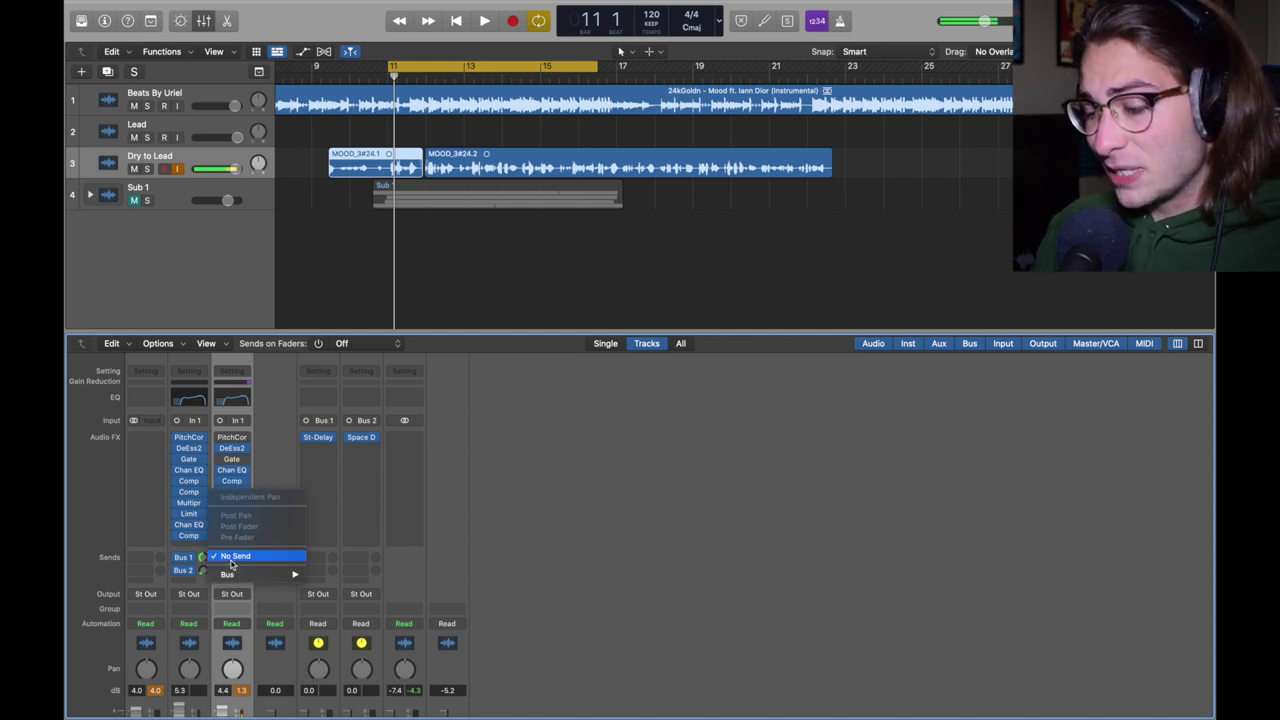
mouse_move(250, 574)
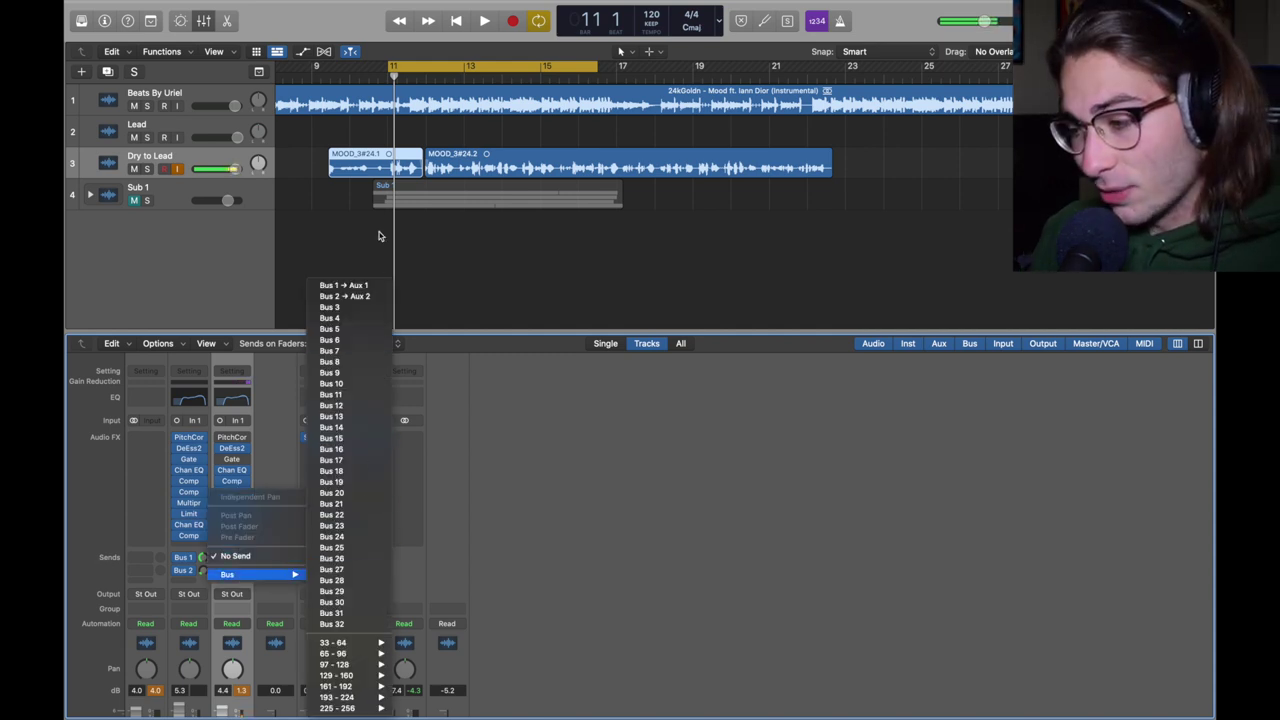
left_click(350, 285)
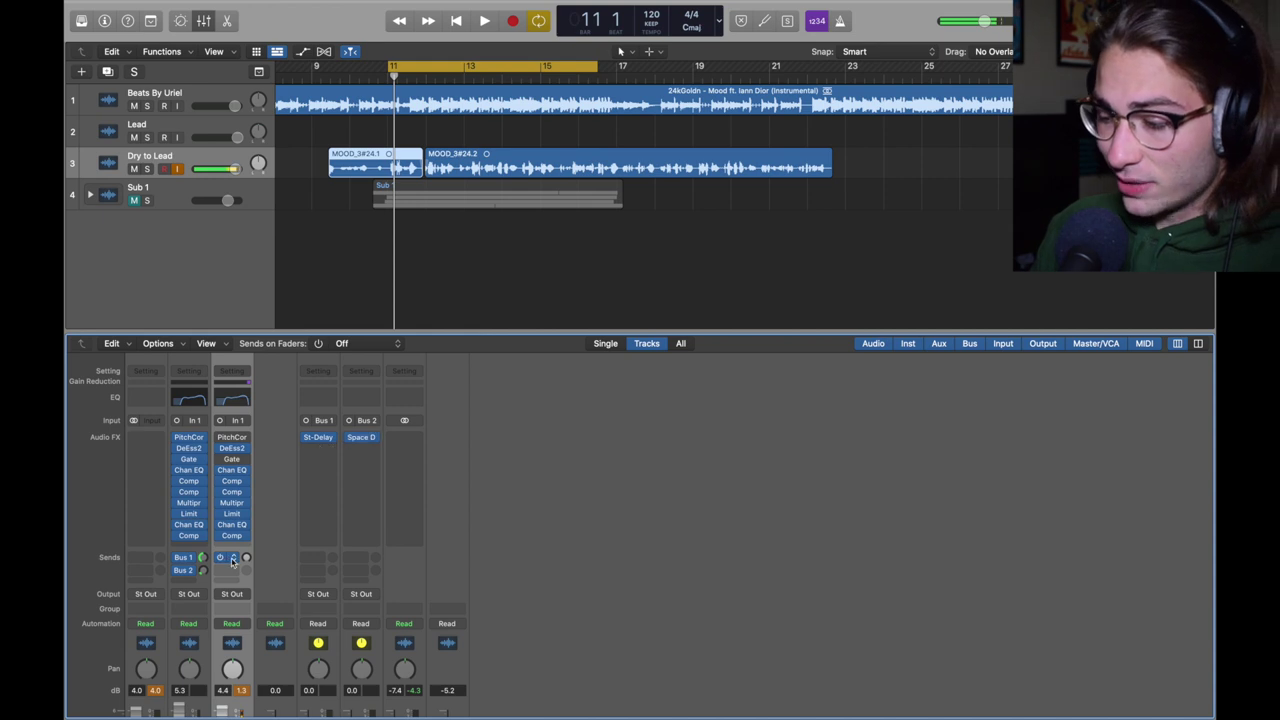
left_click(331, 441)
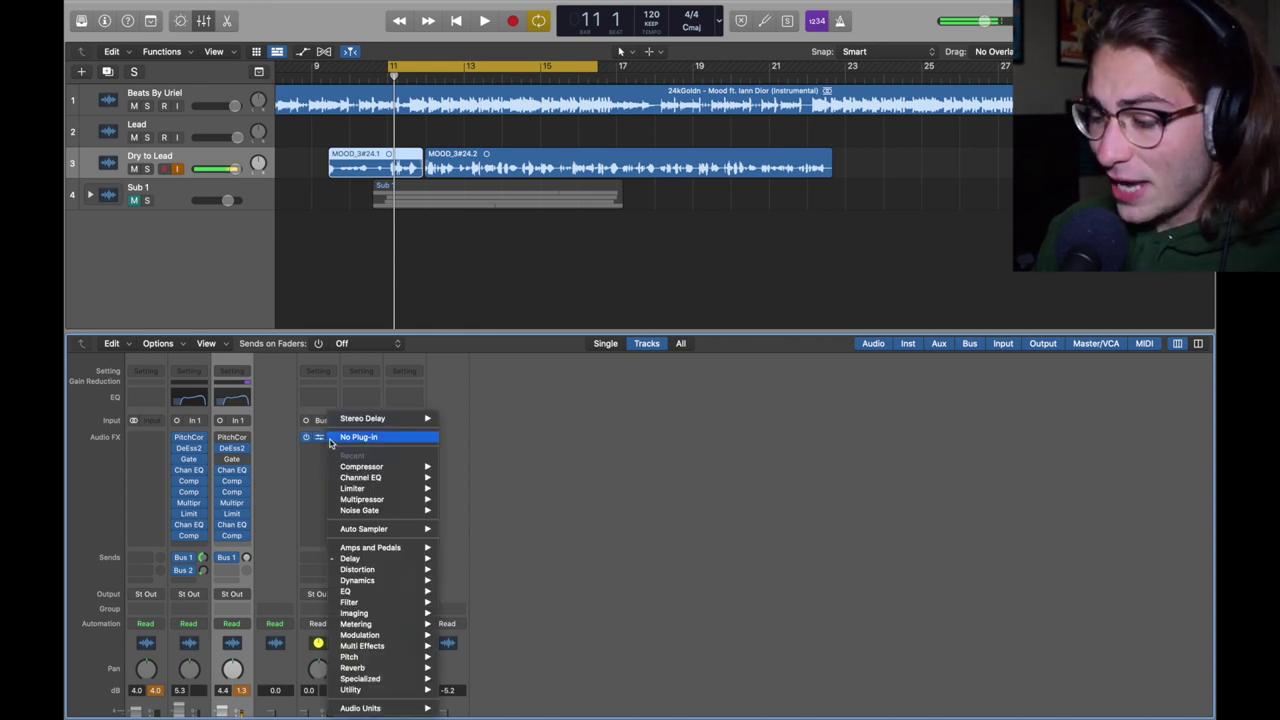
mouse_move(350, 558)
mouse_move(474, 591)
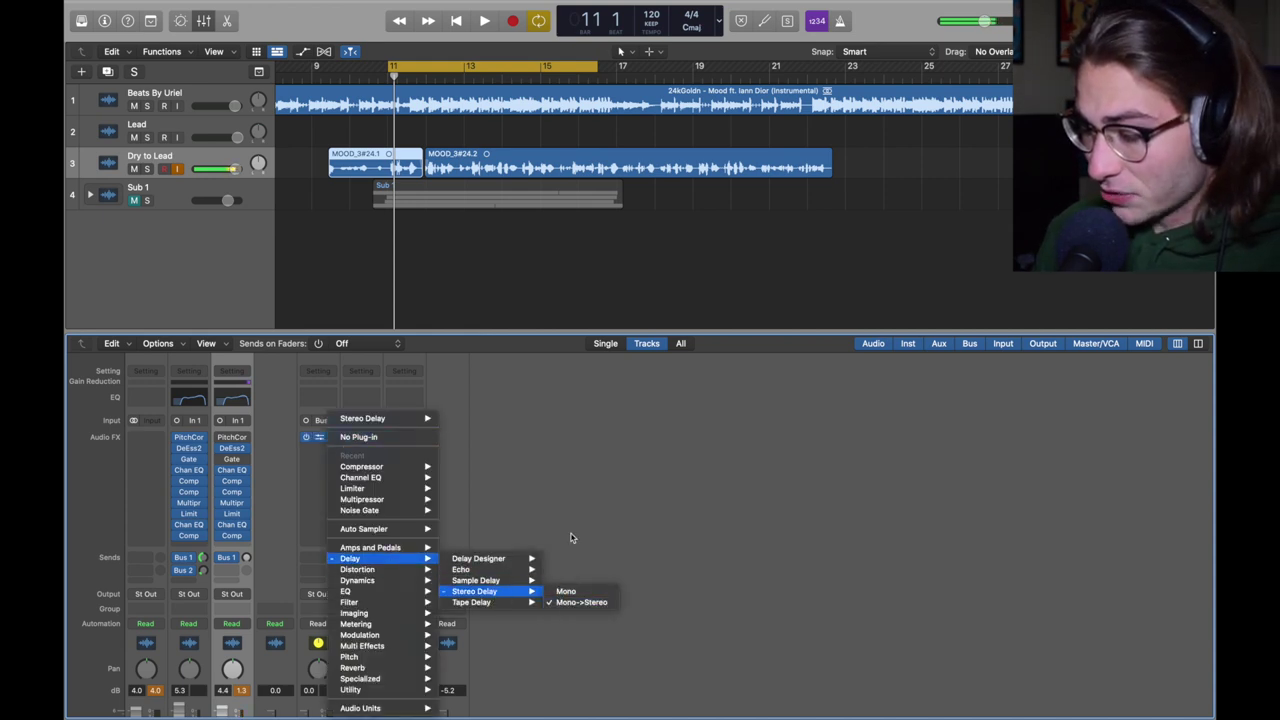
left_click(581, 602)
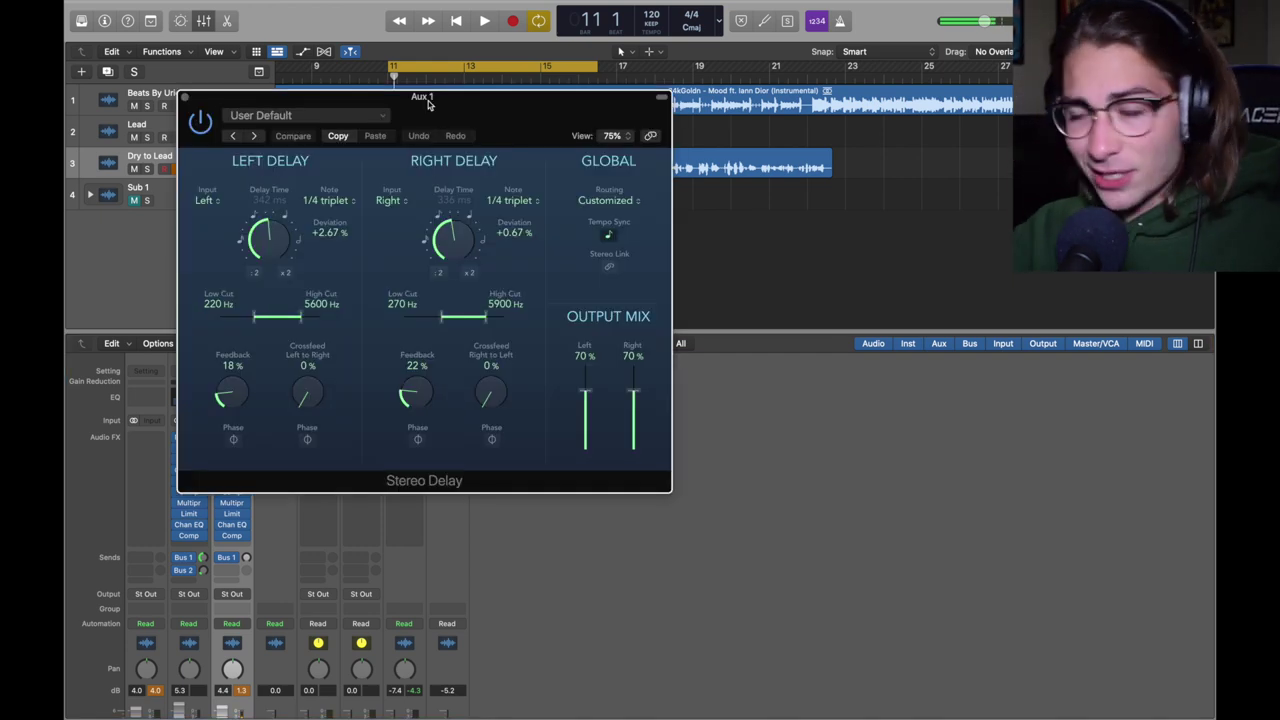
Tune the delay times and feedback to 18%, with the Bus 1 send near -7.
left_click_drag(428, 103, 418, 93)
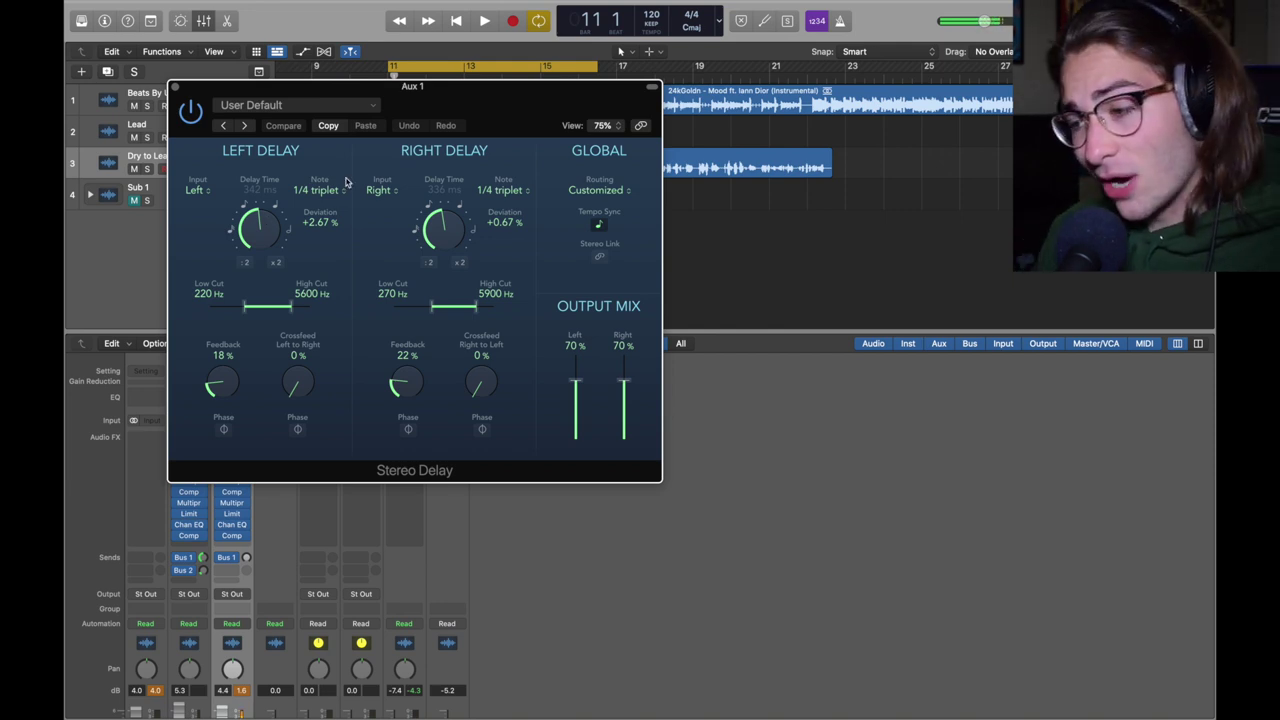
mouse_move(270, 228)
left_mouse_down()
mouse_move(250, 165)
mouse_move(247, 228)
left_mouse_up()
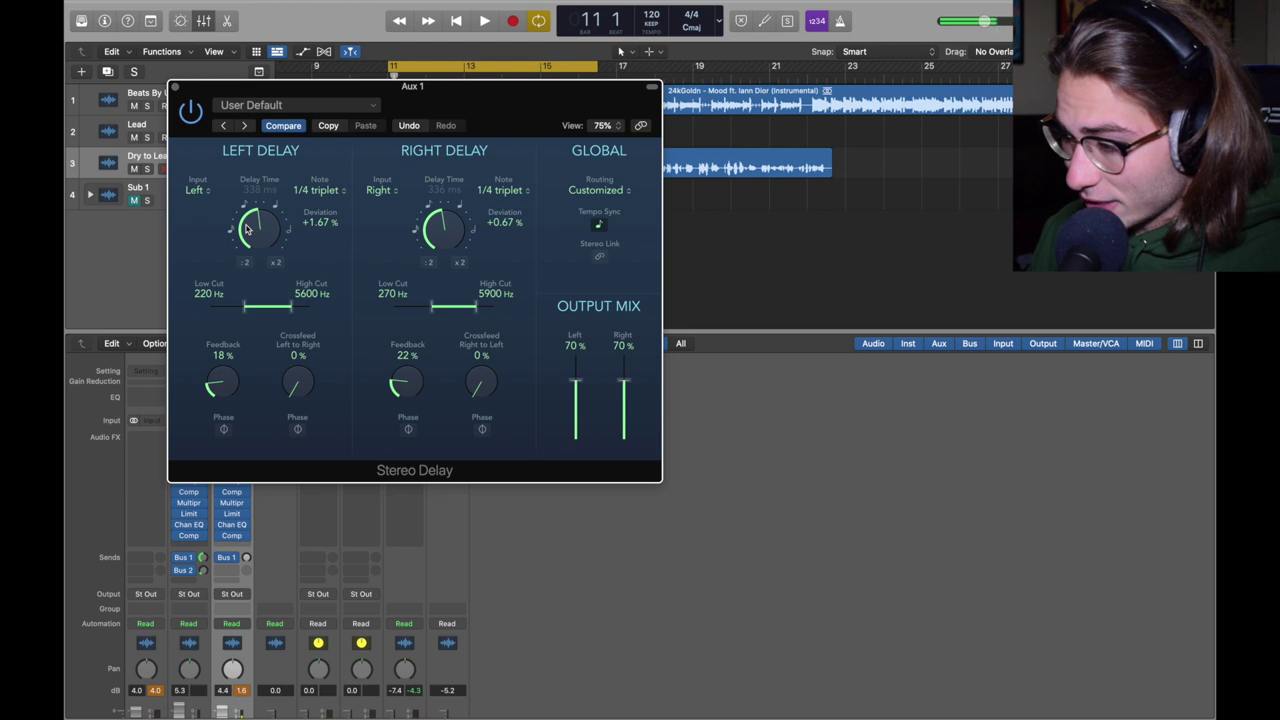
left_click_drag(401, 383, 403, 397)
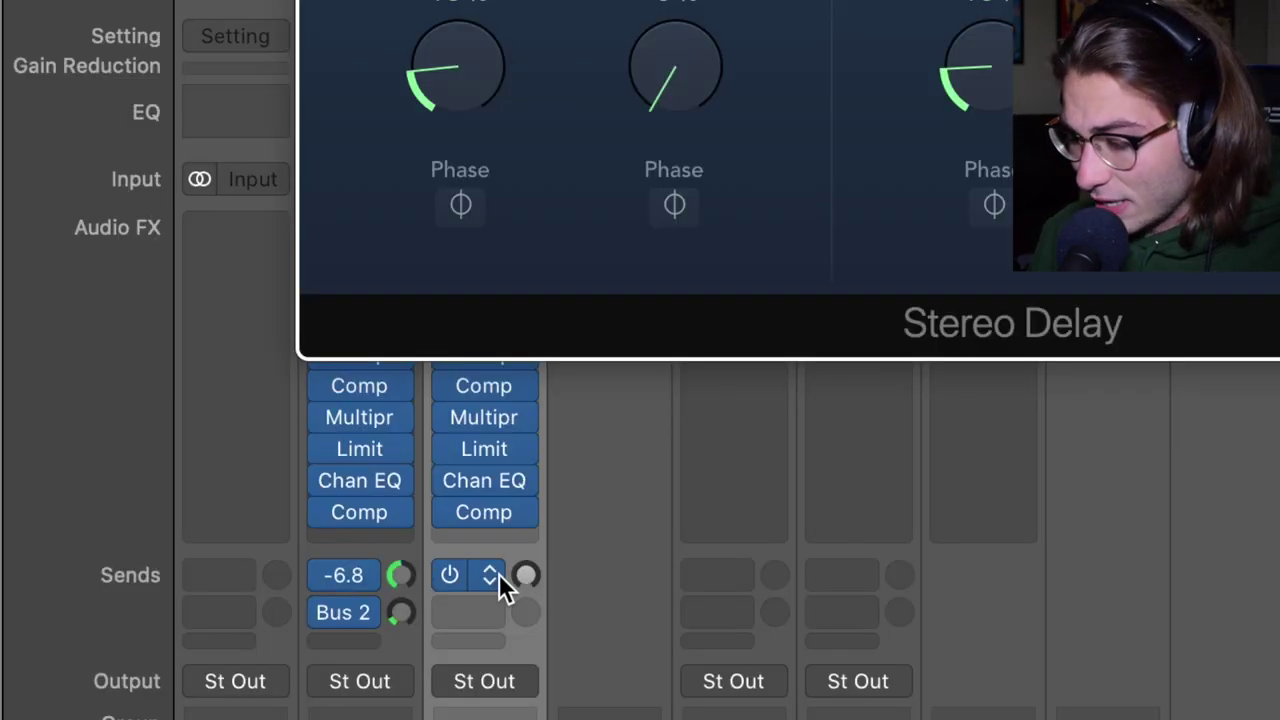
left_click_drag(246, 559, 246, 541)
left_click_drag(525, 575, 525, 562)
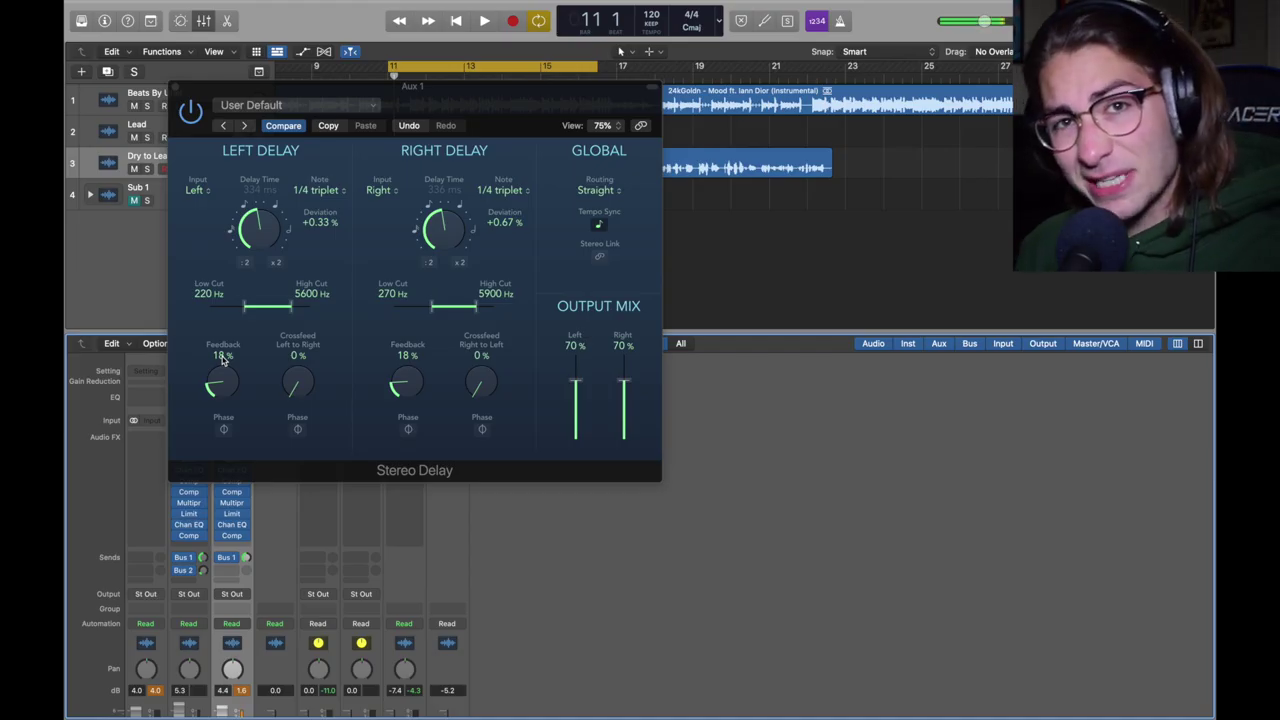
left_click_drag(224, 362, 215, 250)
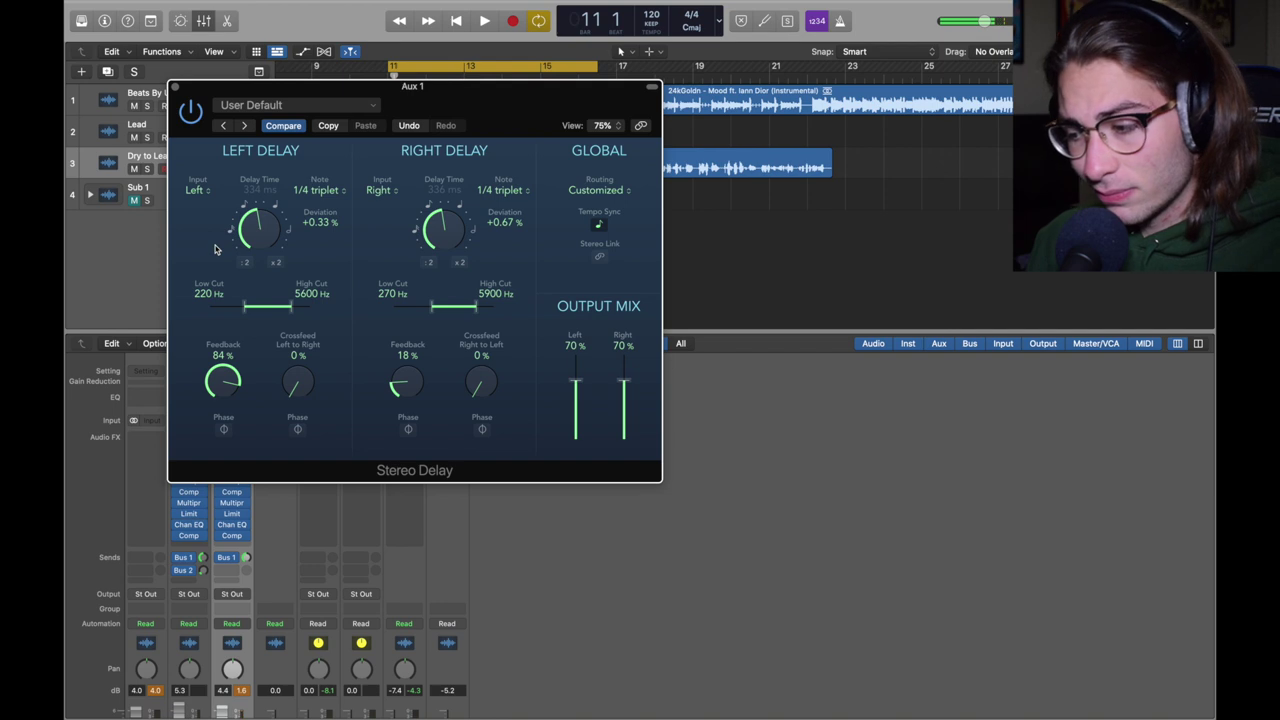
left_click_drag(224, 377, 203, 502)
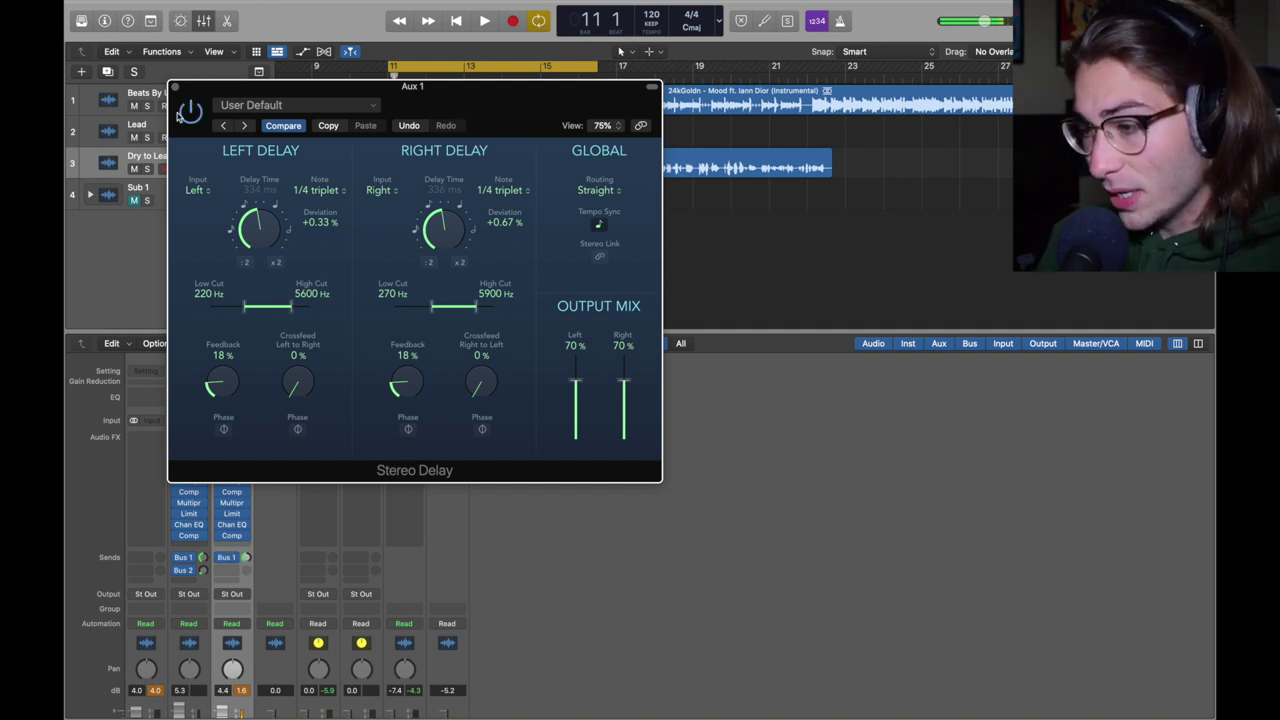
left_click(176, 90)
Send Dry to Lead to Bus 2 and put a Mono->Stereo Space Designer on Aux 2.
key("space")
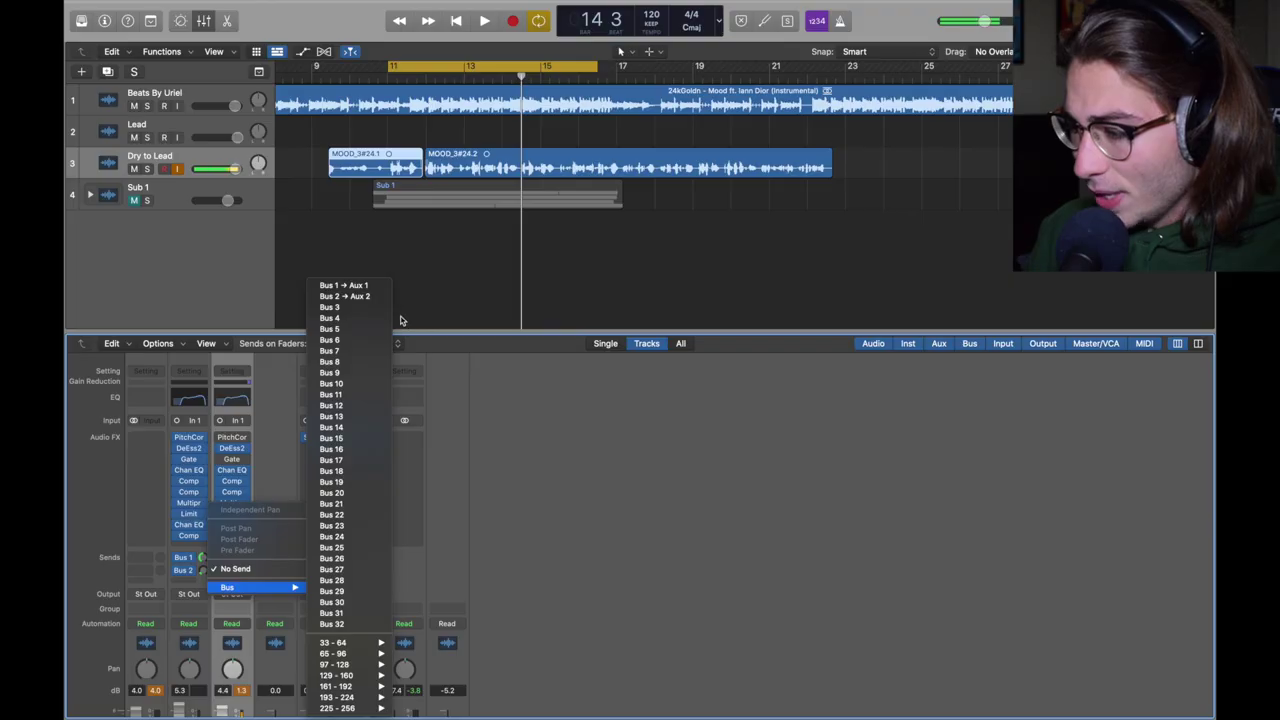
left_click(380, 306)
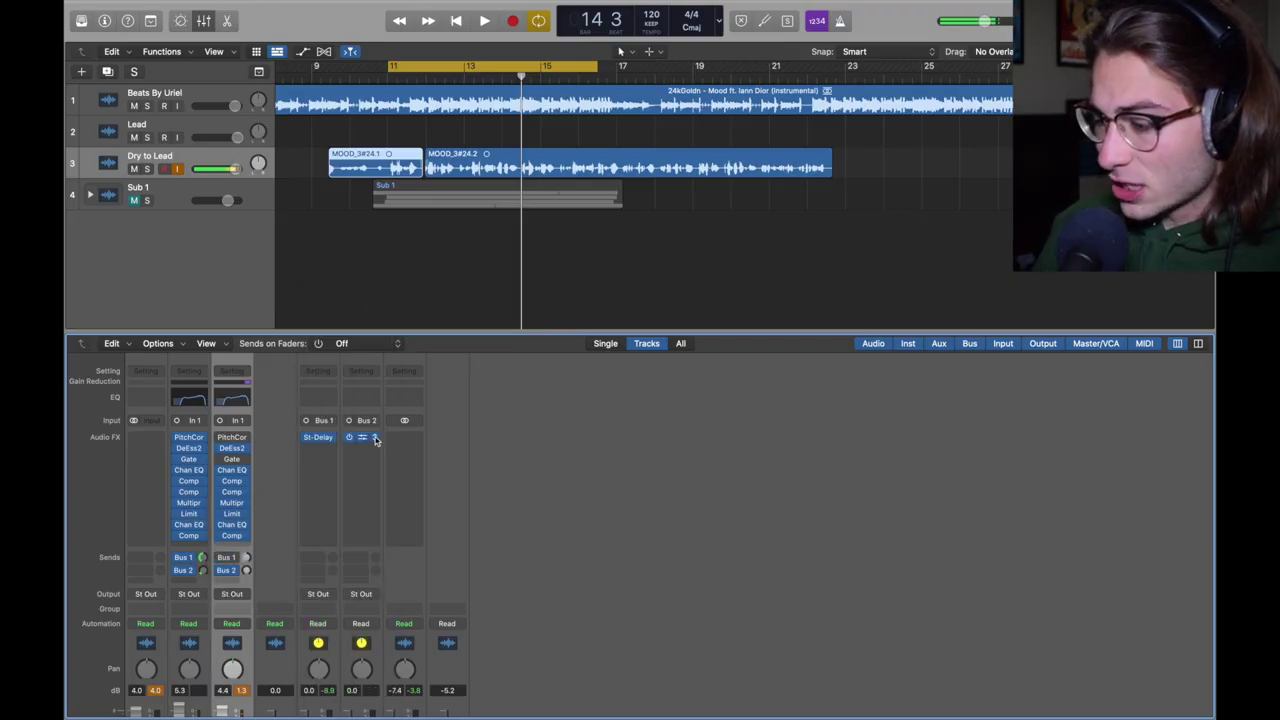
left_click(378, 438)
mouse_move(398, 667)
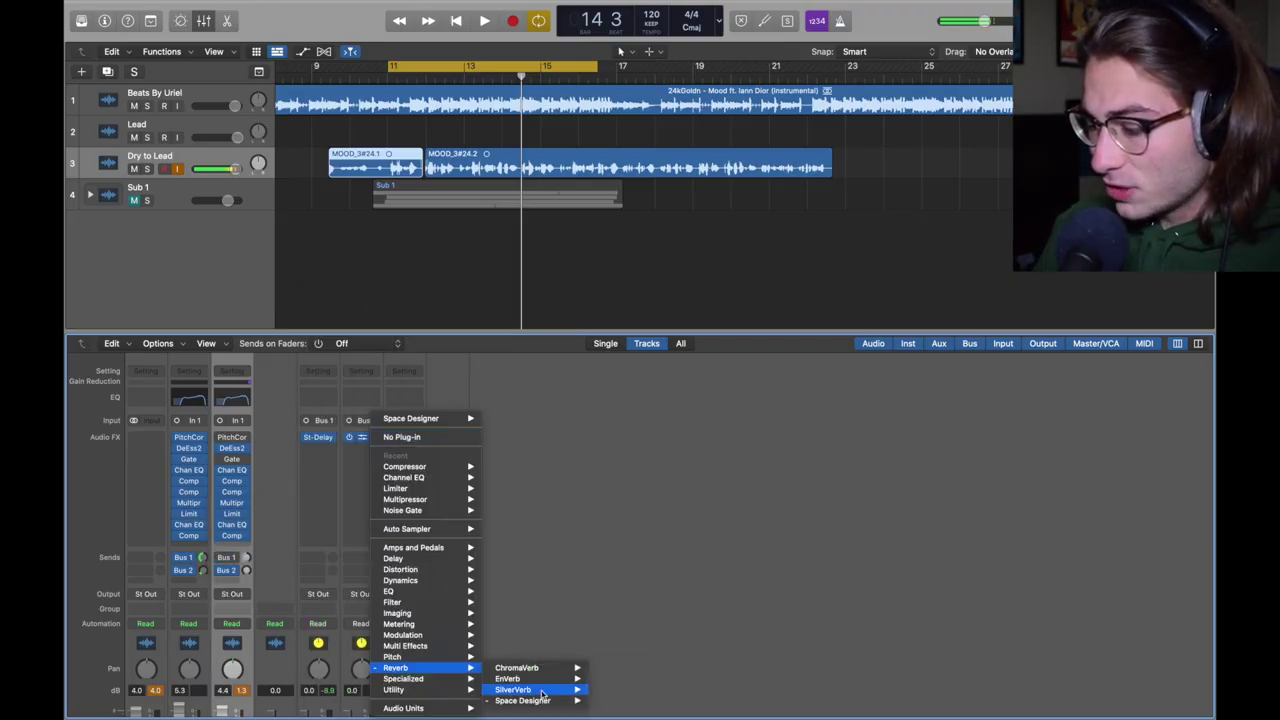
mouse_move(528, 700)
left_click(605, 709)
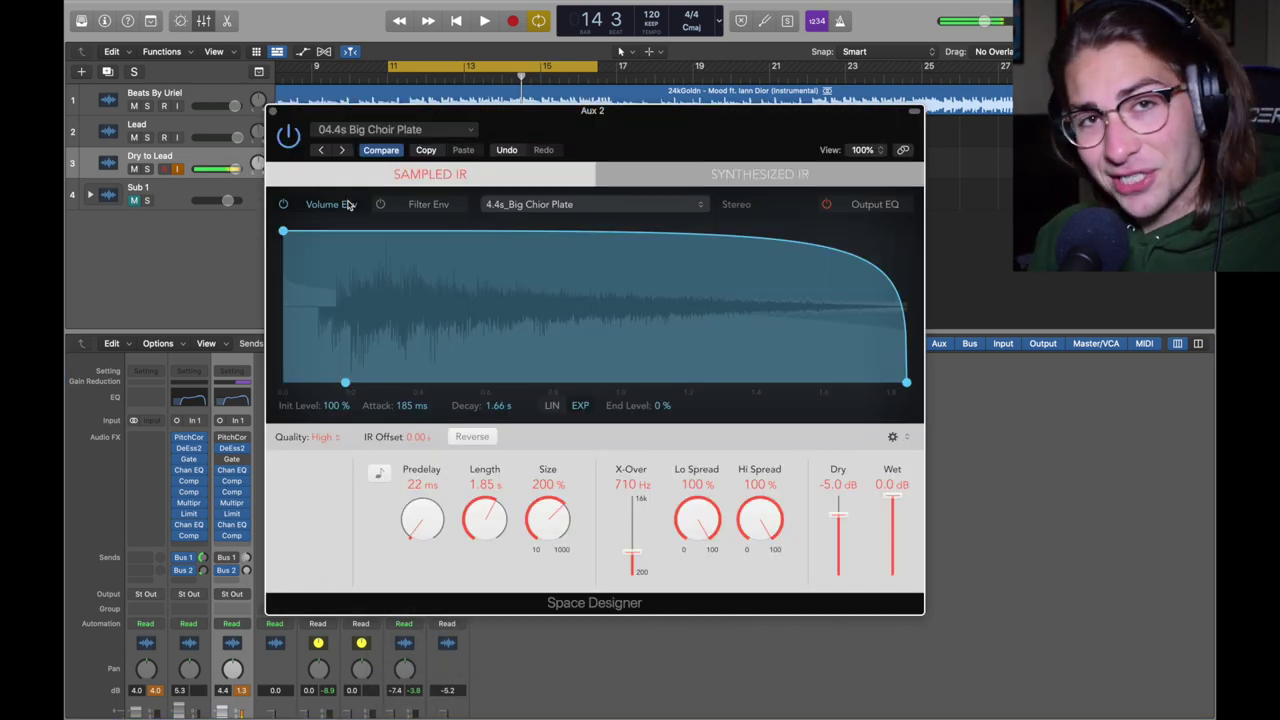
left_click(370, 129)
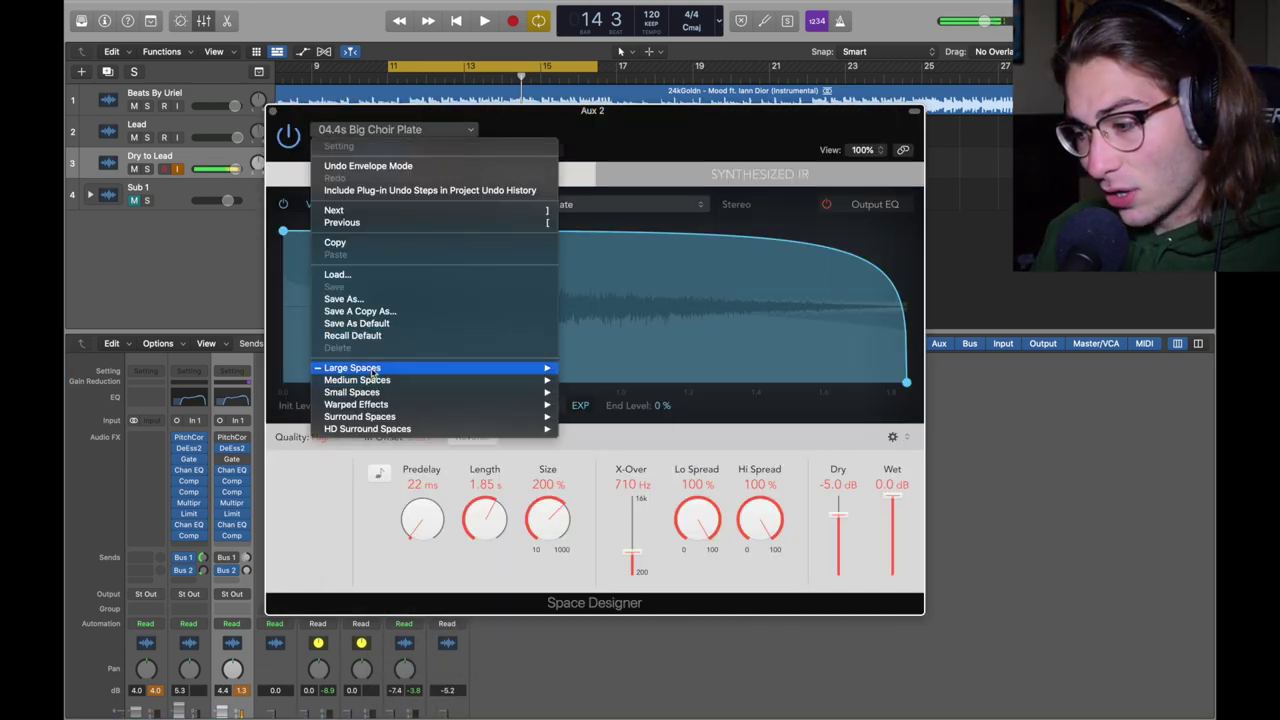
mouse_move(374, 372)
mouse_move(592, 389)
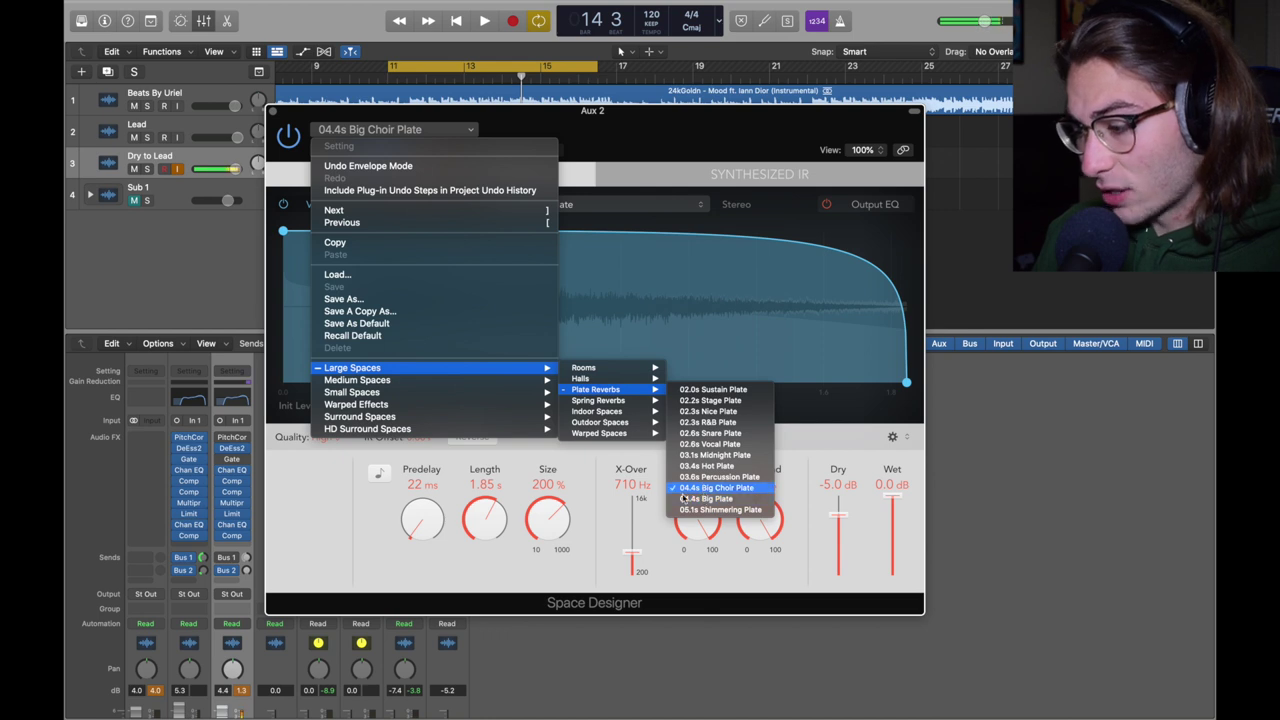
left_click(367, 478)
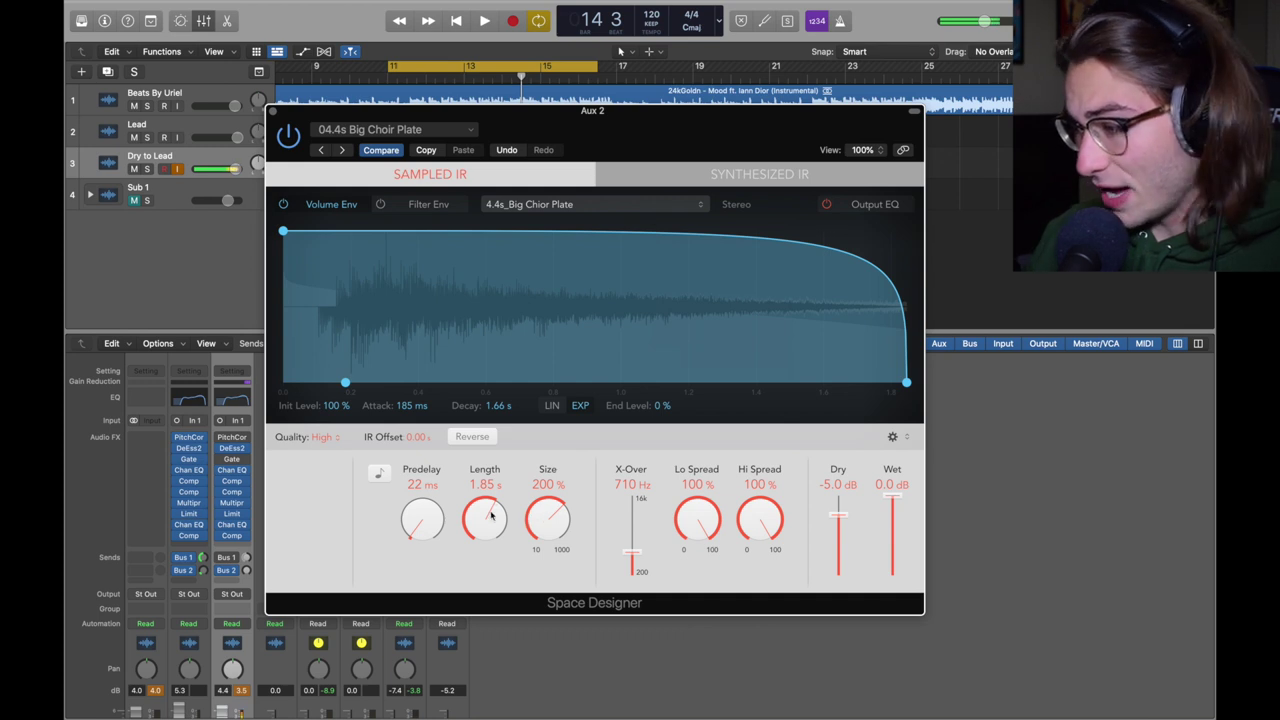
Adjust Dry to Lead's effect send level and audition the section twice.
key("super+w")
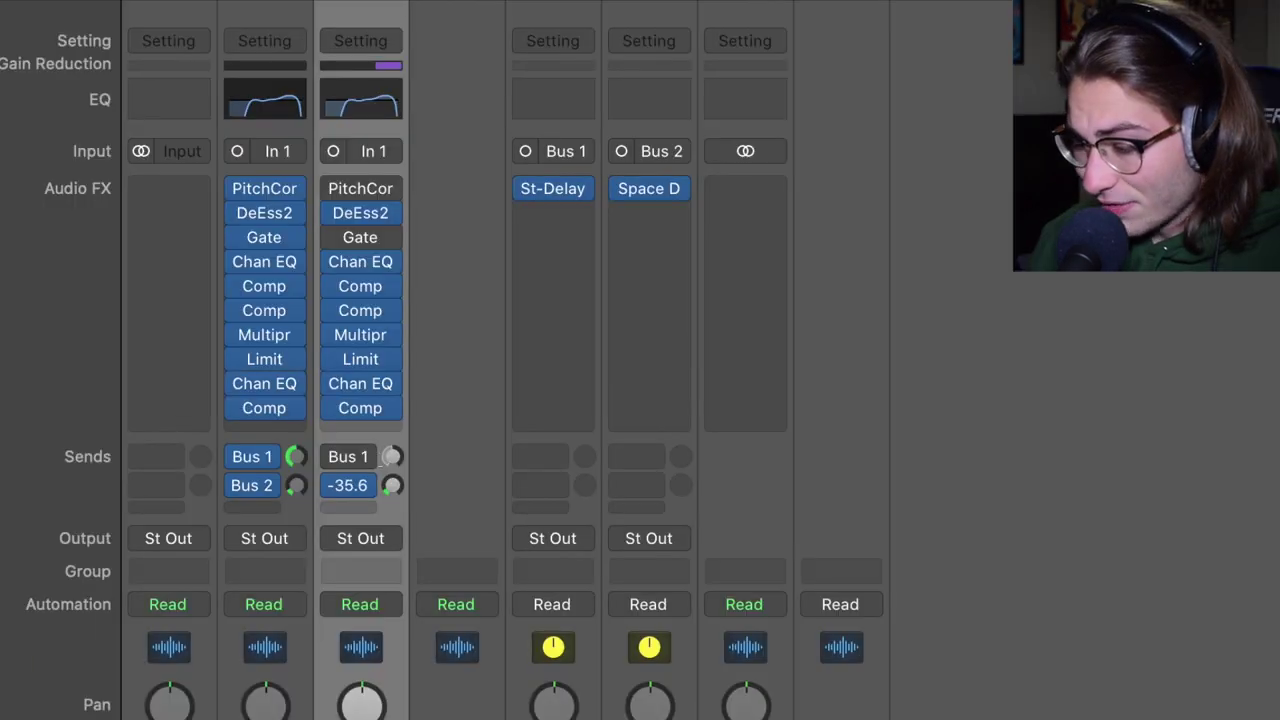
left_click_drag(390, 485, 382, 480)
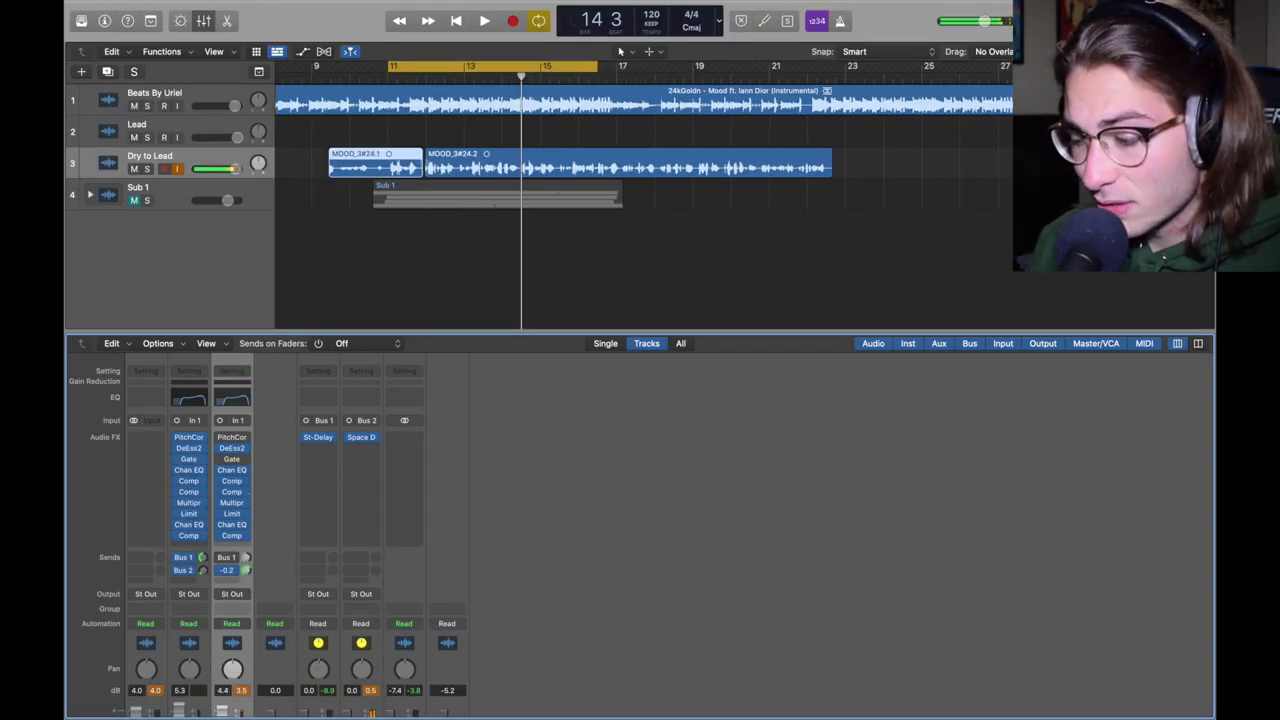
key("space")
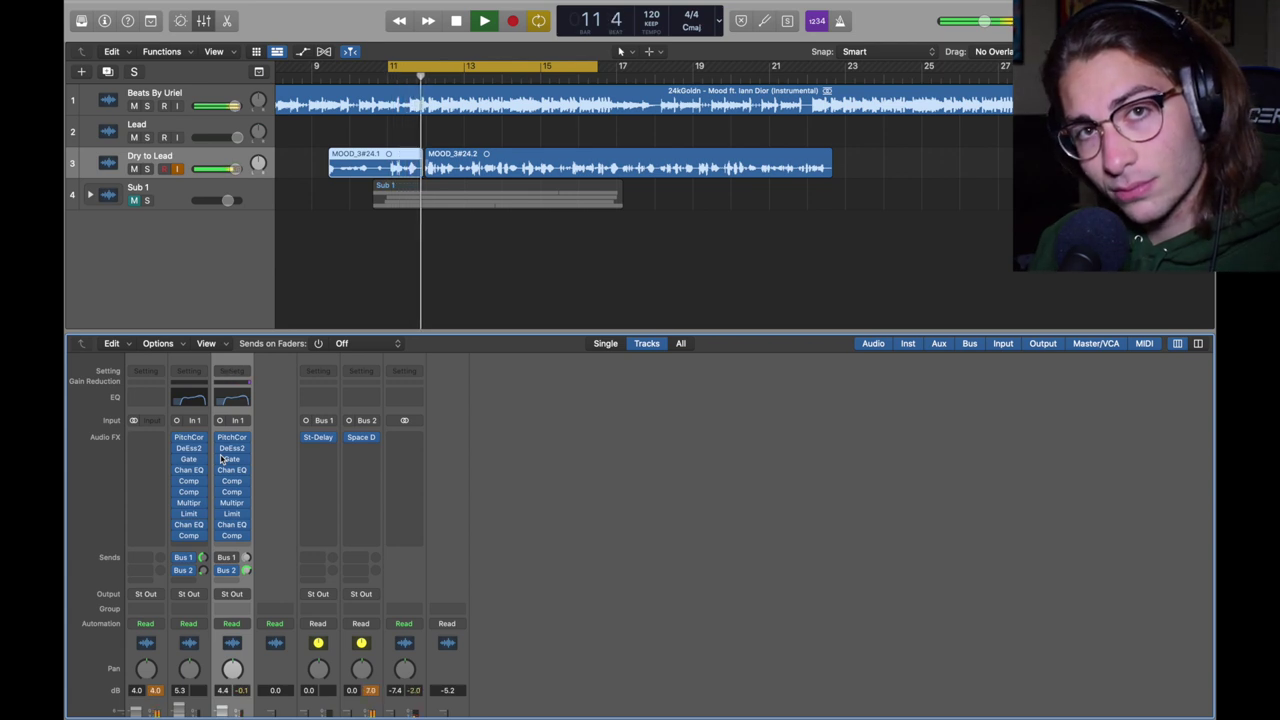
key("space")
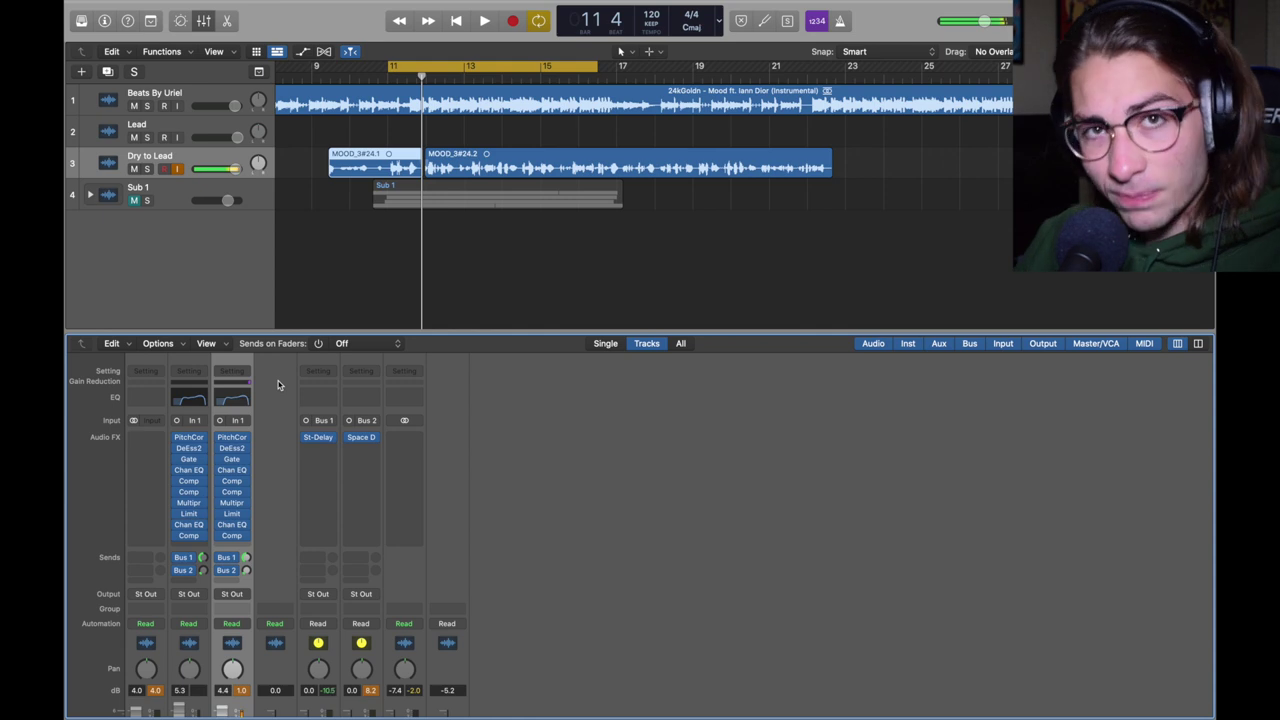
key("space")
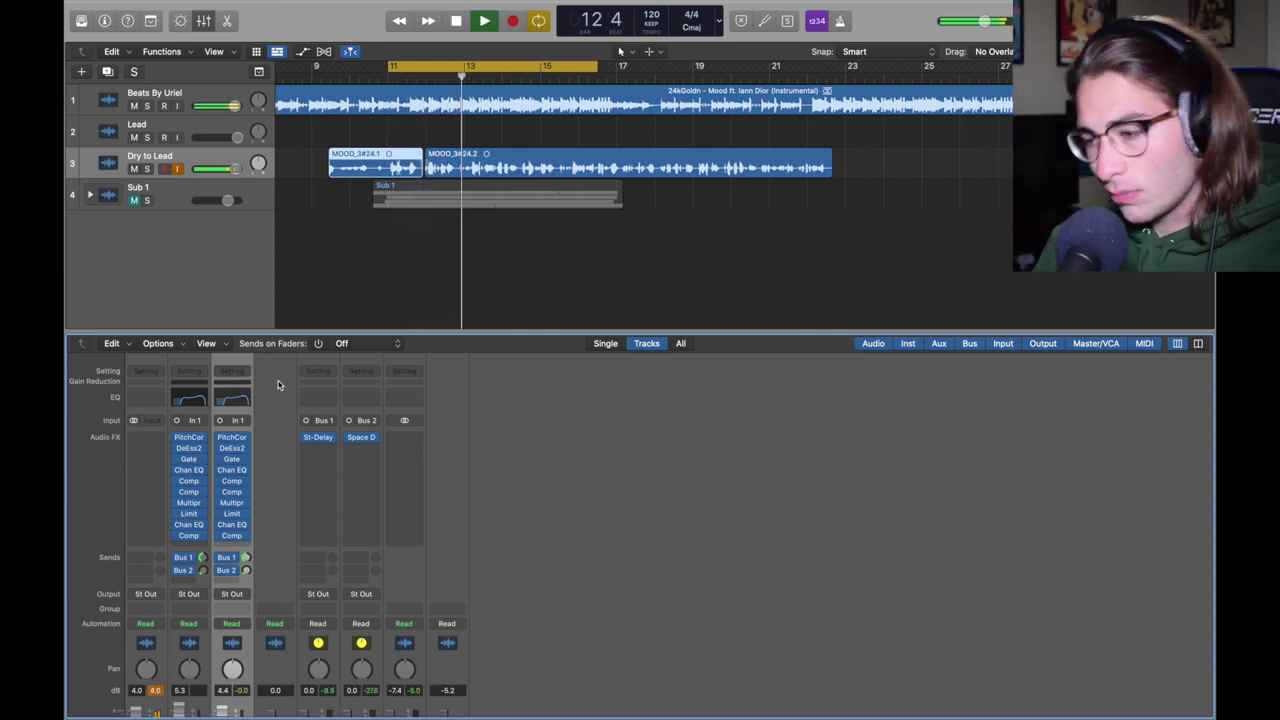
key("space")
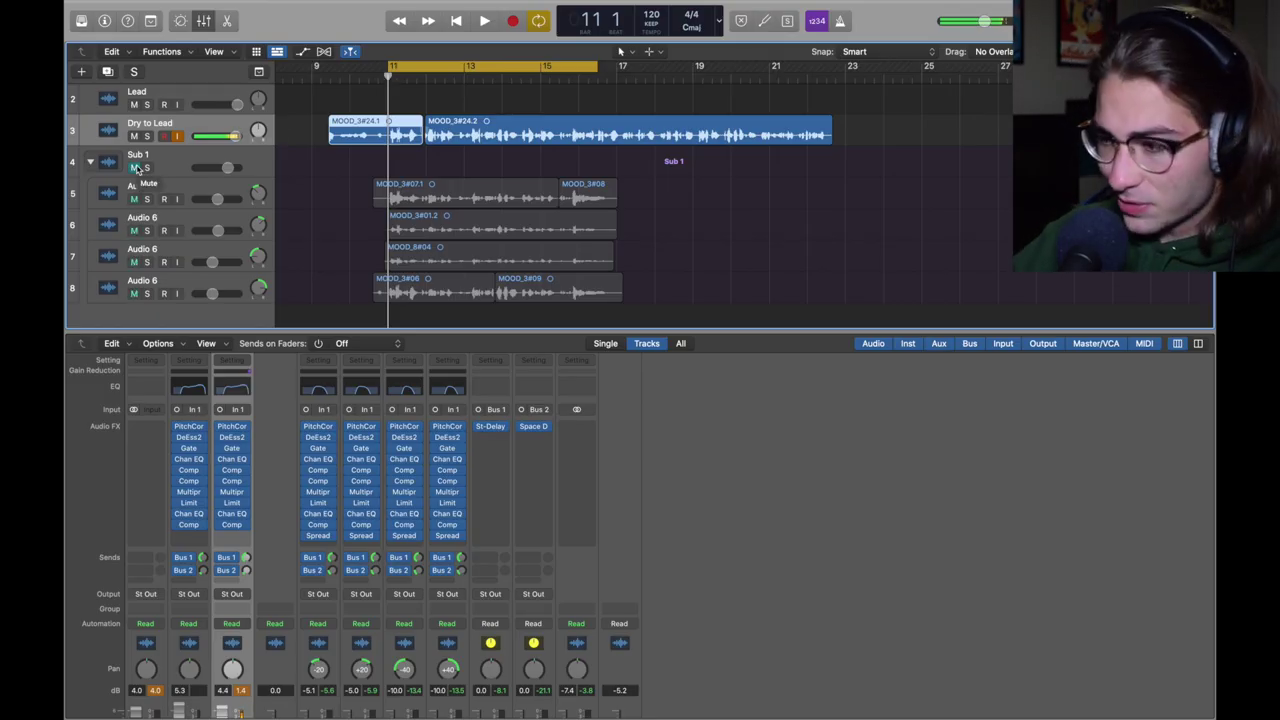
Compare the lead with and without the Sub 1 backups, leave Sub 1 muted, and select Dry to Lead.
key("space")
left_click(136, 167)
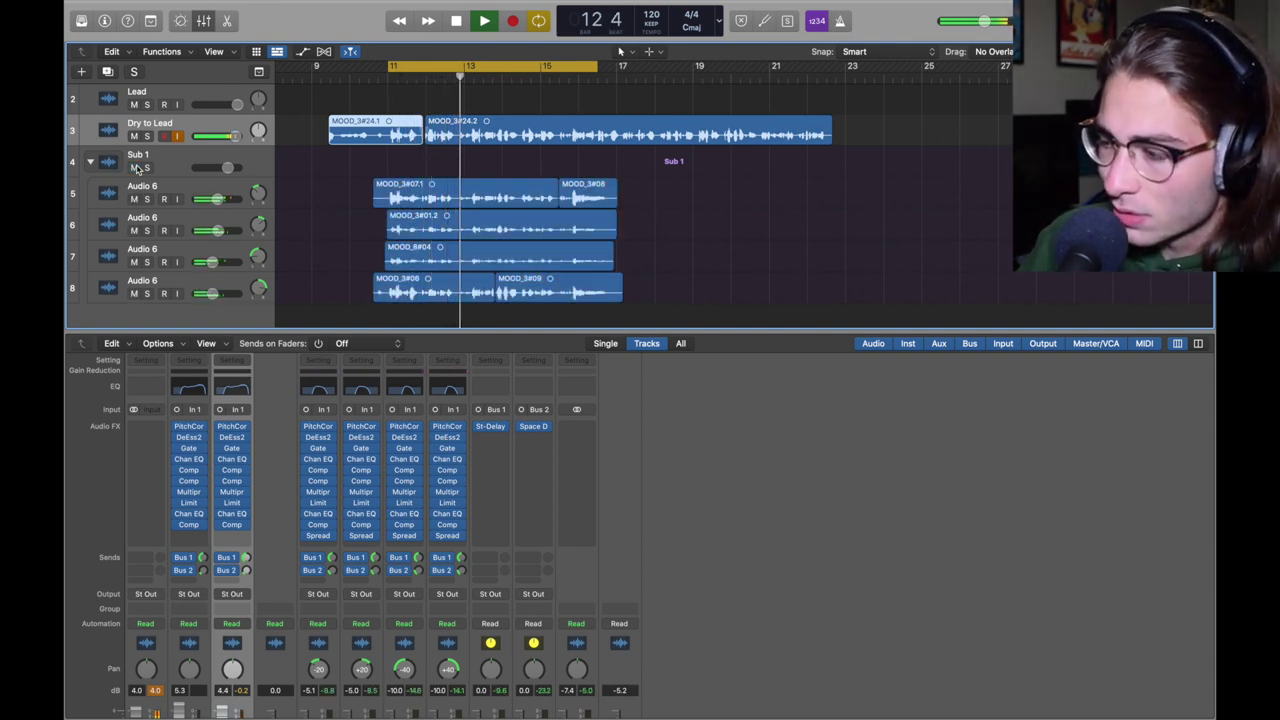
left_click(136, 167)
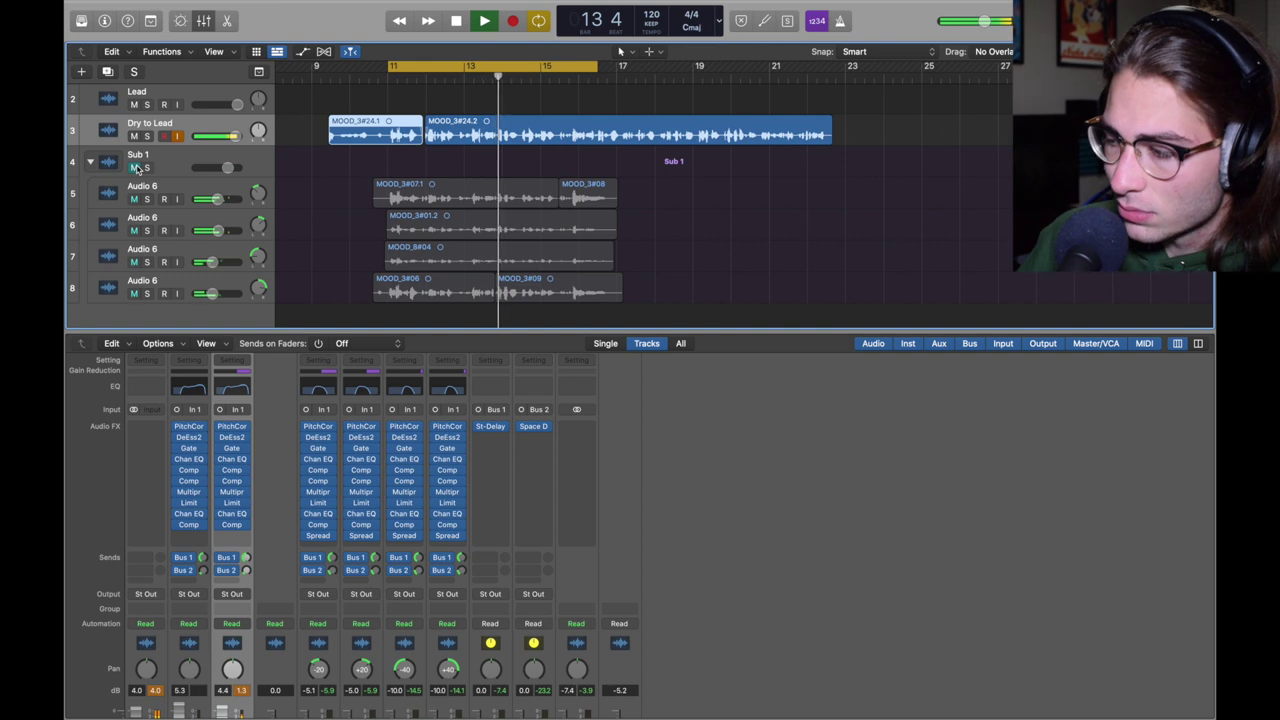
left_click(136, 167)
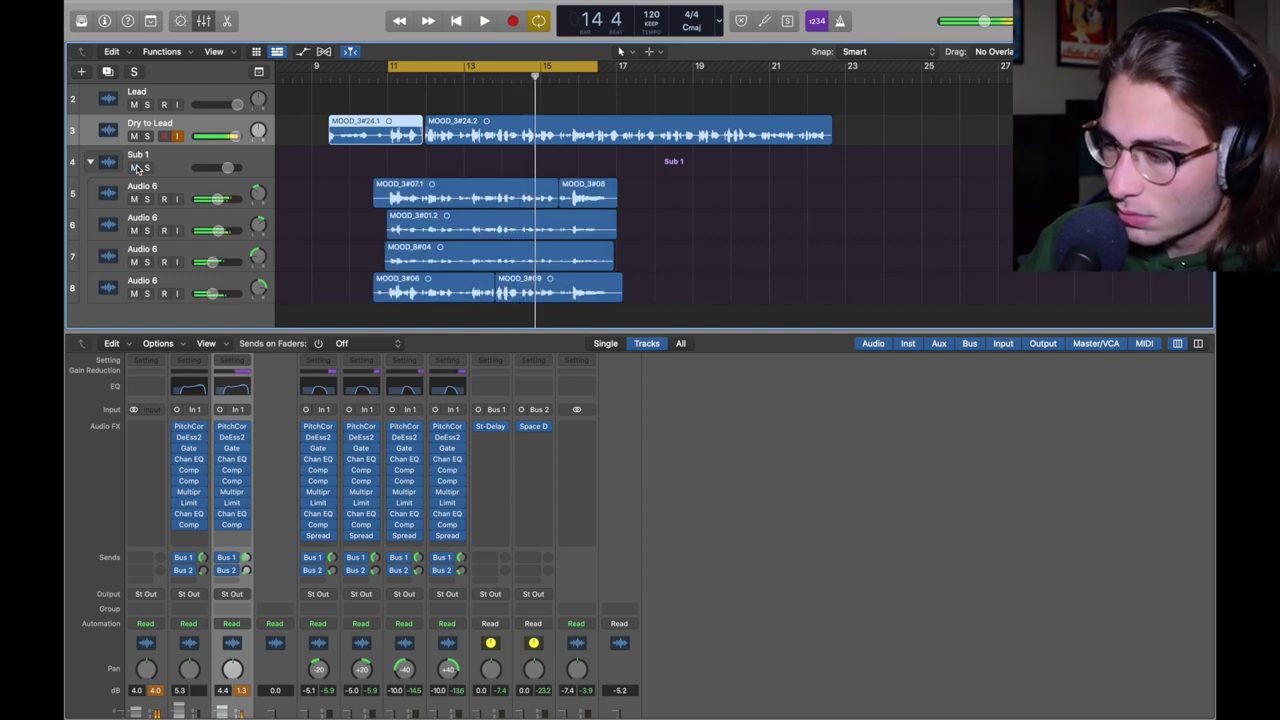
left_click(134, 167)
left_click(225, 133)
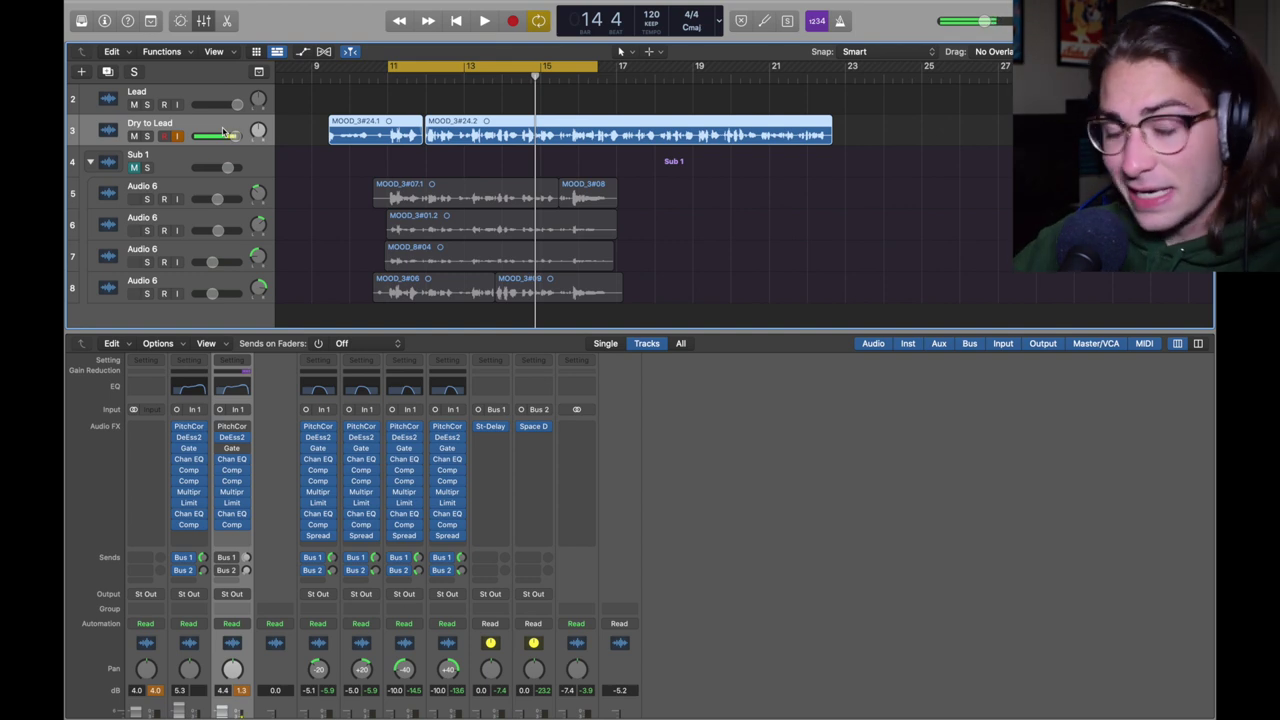
Duplicate Dry to Lead and pan the copies, inner pair slightly and outer pair further left/right.
key("super+d")
key("super+d")
key("super+d")
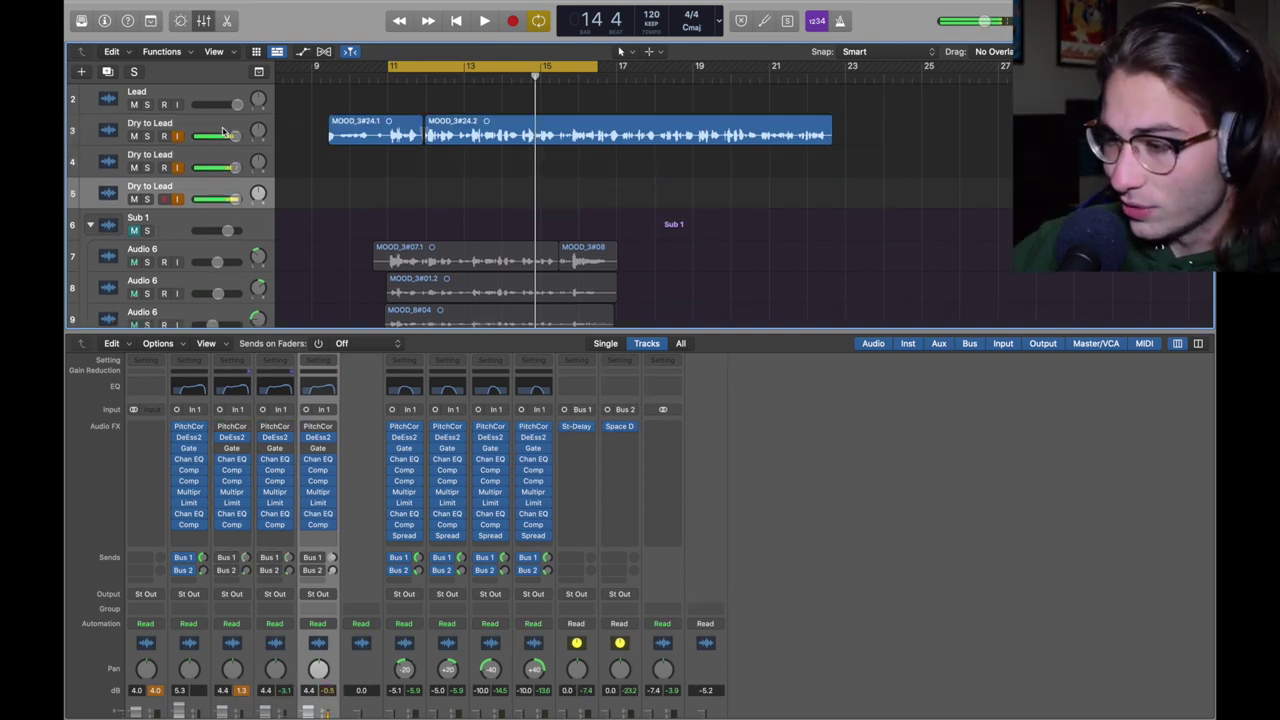
key("super+d")
left_click(258, 150)
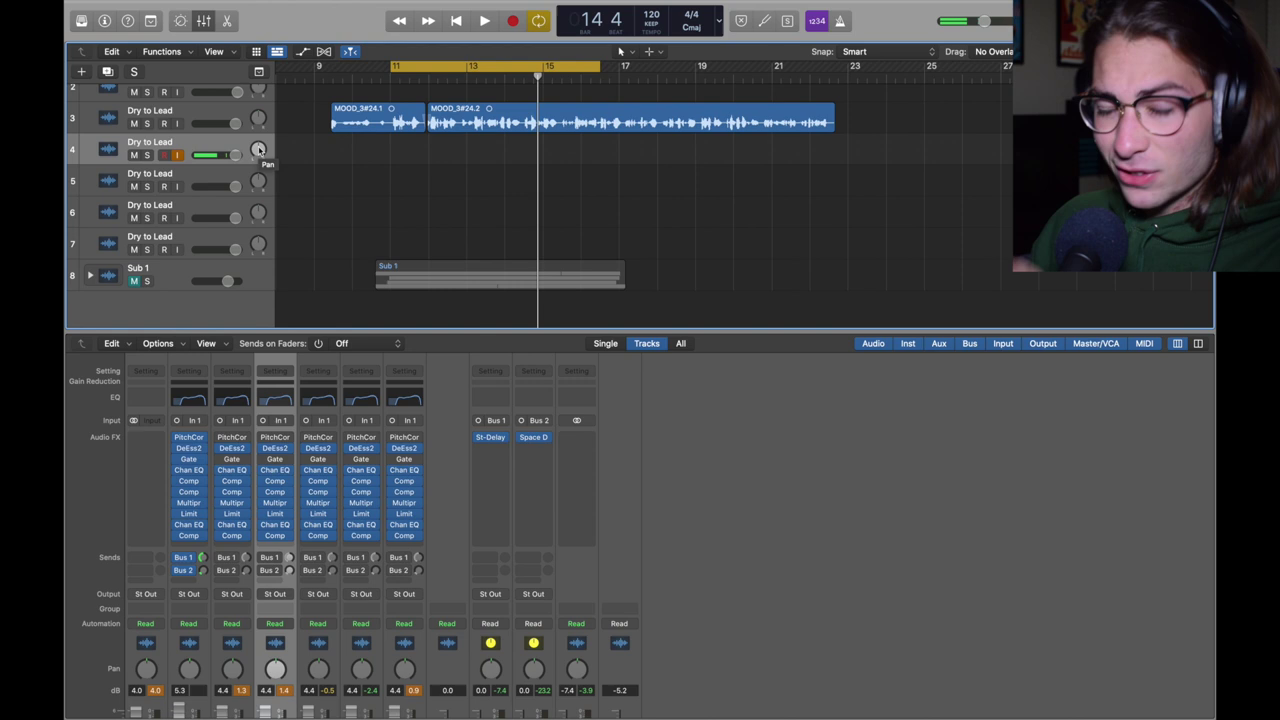
left_click_drag(258, 150, 258, 156)
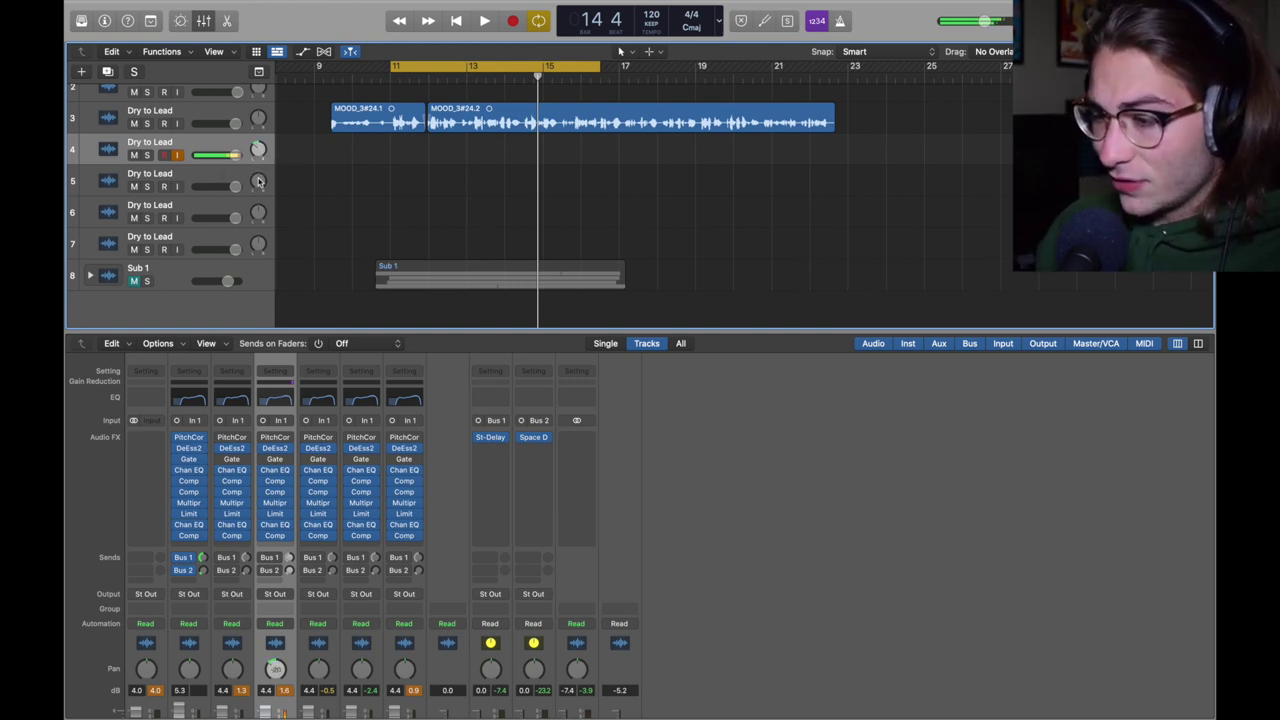
left_click(258, 181)
left_click_drag(258, 181, 258, 170)
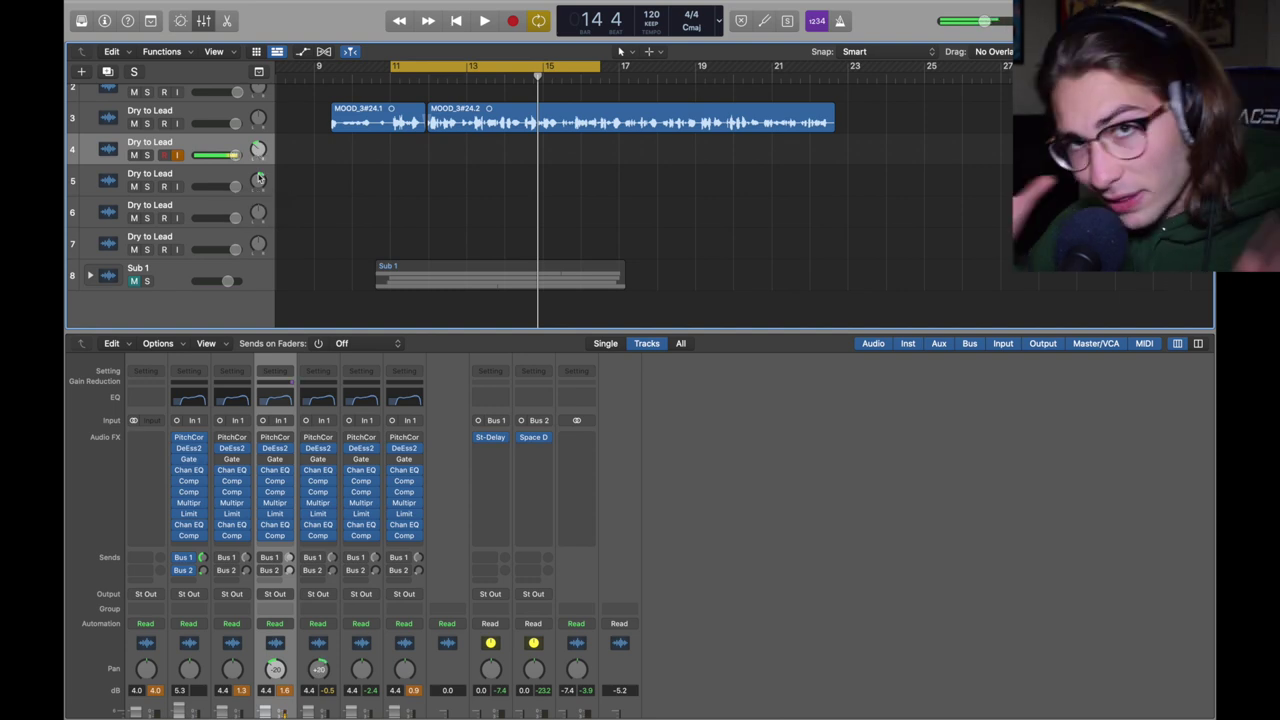
left_click_drag(258, 214, 258, 229)
left_click_drag(258, 243, 258, 234)
scroll(258, 243, "down", 1)
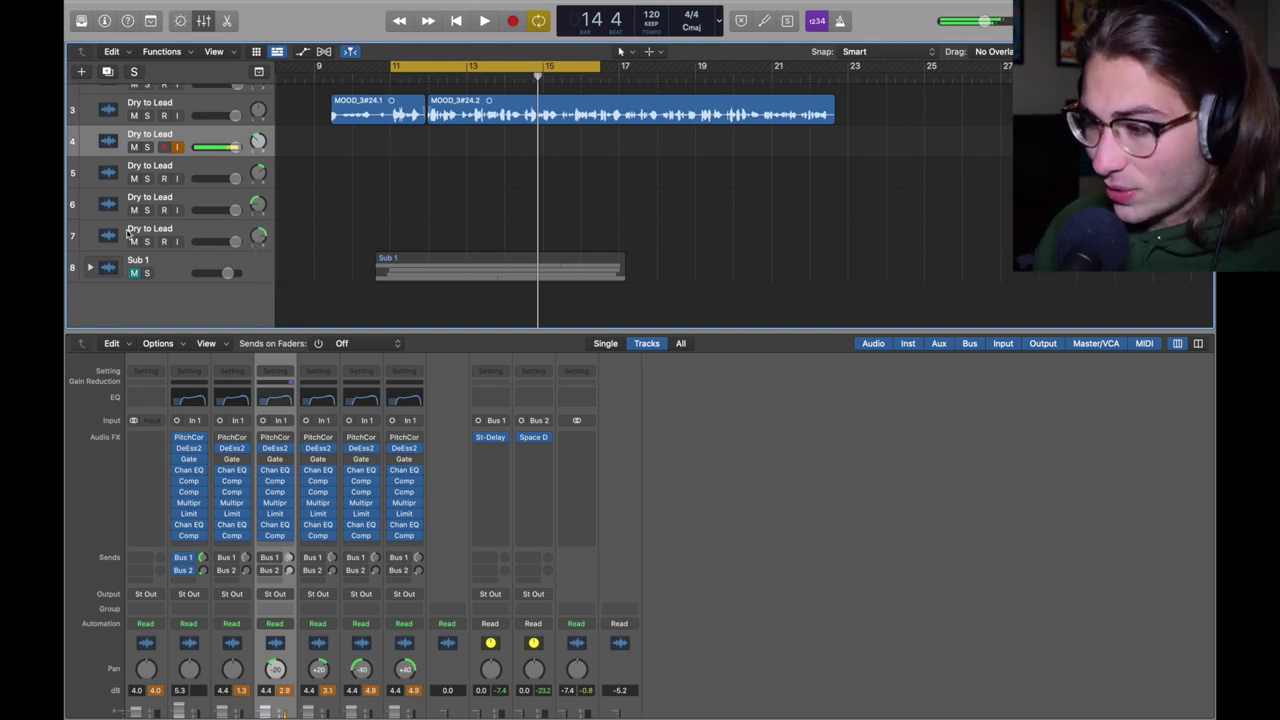
left_click(258, 141)
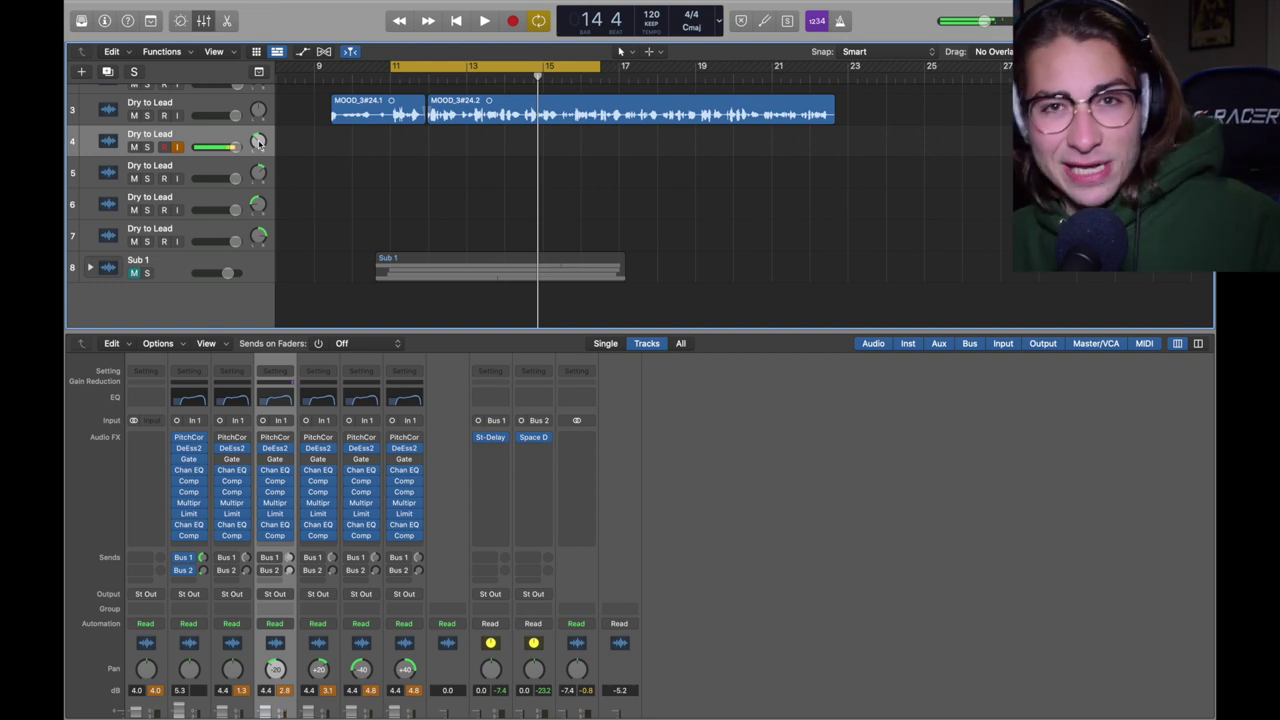
Lower the backup copies' volumes to about -5 dB and -10 dB.
left_click(235, 178)
left_click_drag(235, 178, 217, 178)
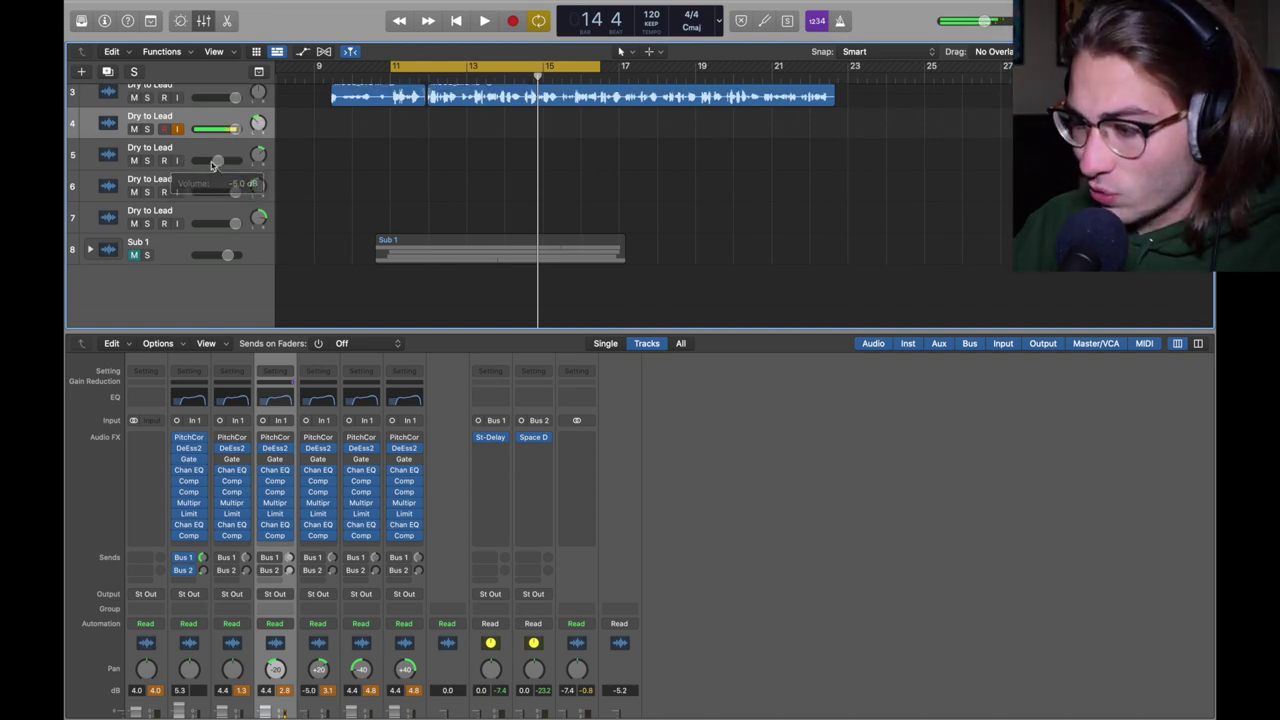
left_click(204, 198)
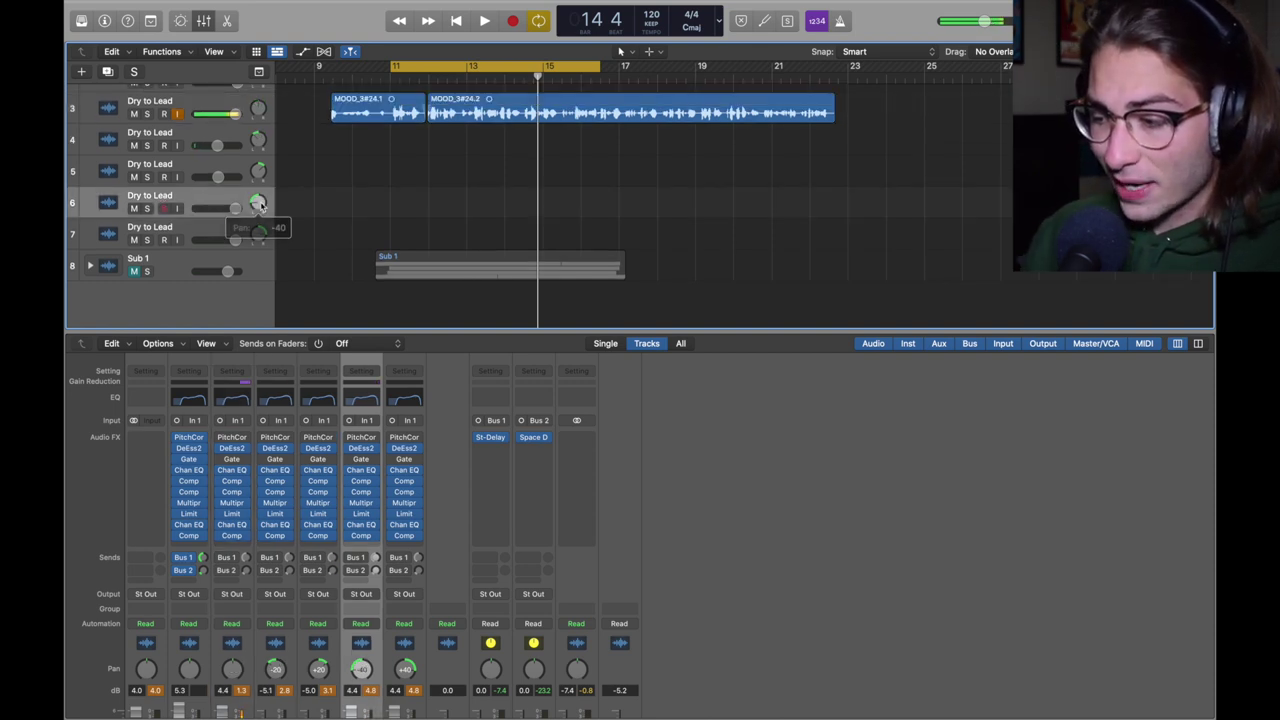
left_click_drag(235, 209, 212, 208)
left_click_drag(235, 240, 211, 241)
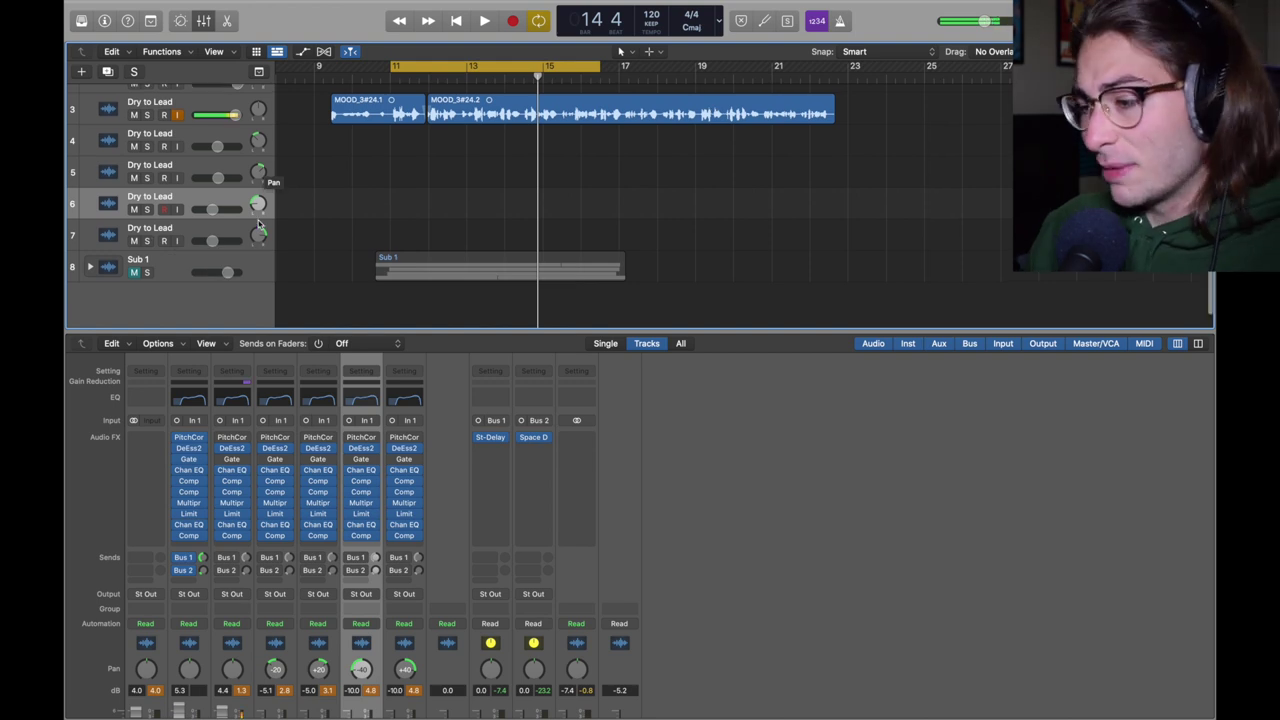
Rename the four backup tracks 20 Left, 20 Right, 40 Left and 40 Right.
double_click(149, 134)
type("20 Left")
key("Tab")
type("20 Right")
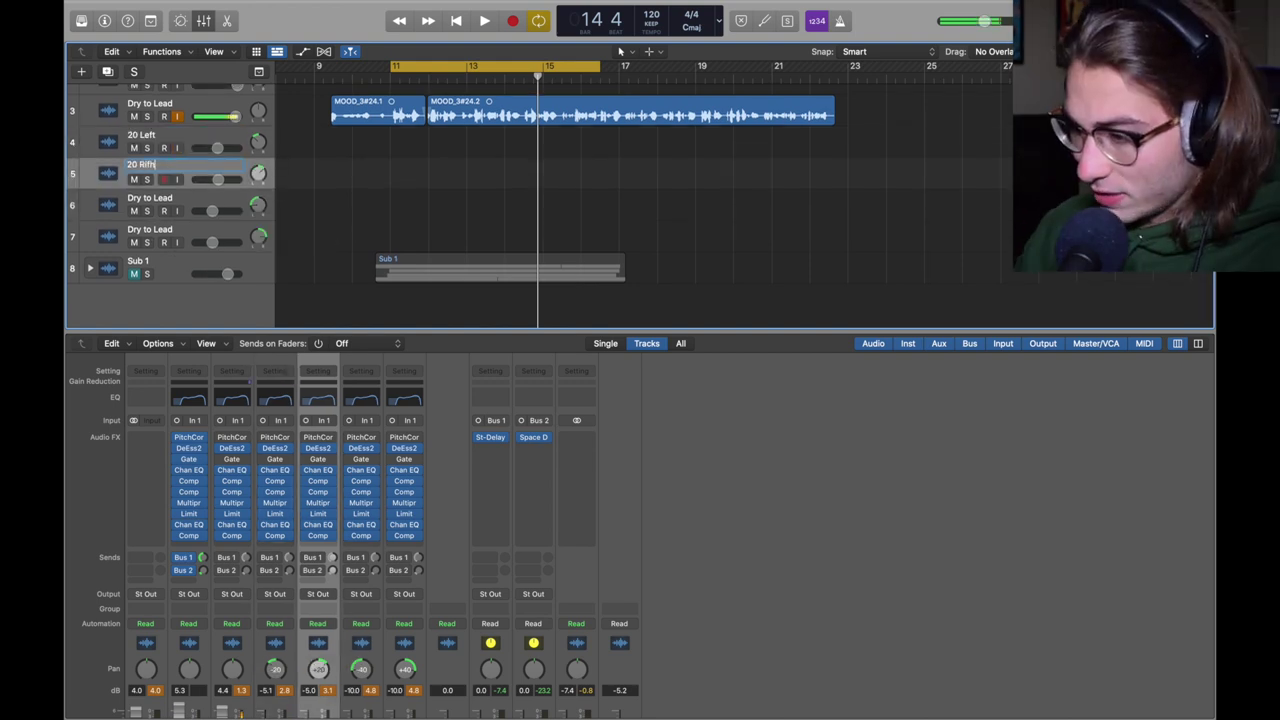
key("Tab")
type("40 Left")
key("Tab")
type("40 Right")
left_click(210, 150)
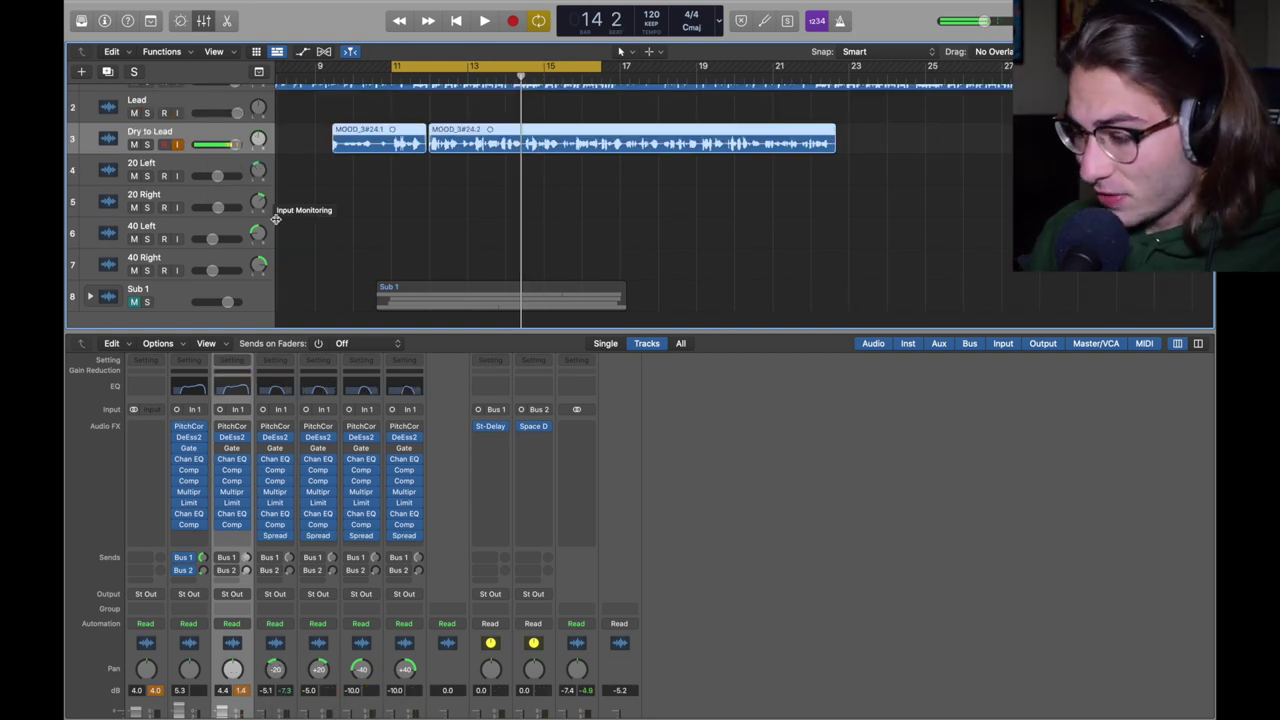
Lower 20 Left's Channel EQ high-cut to 2140 Hz, then bring up 40 Left's Channel EQ.
left_click(225, 171)
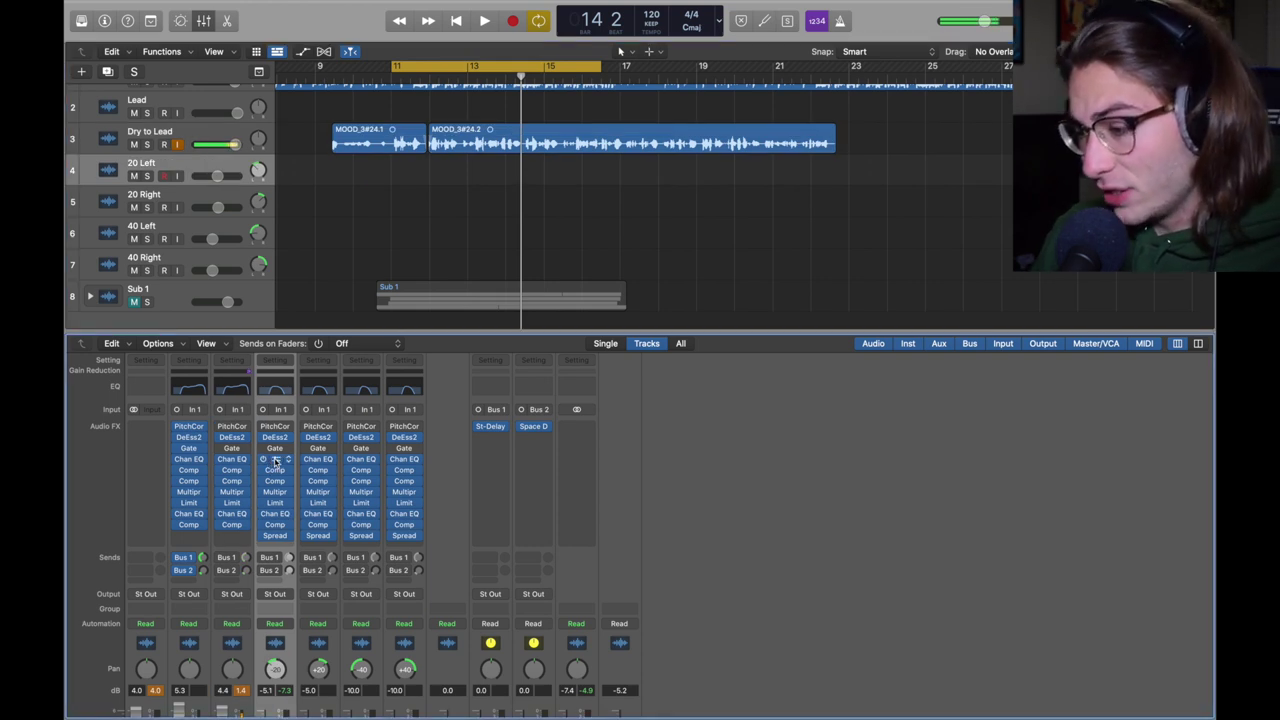
left_click(274, 459)
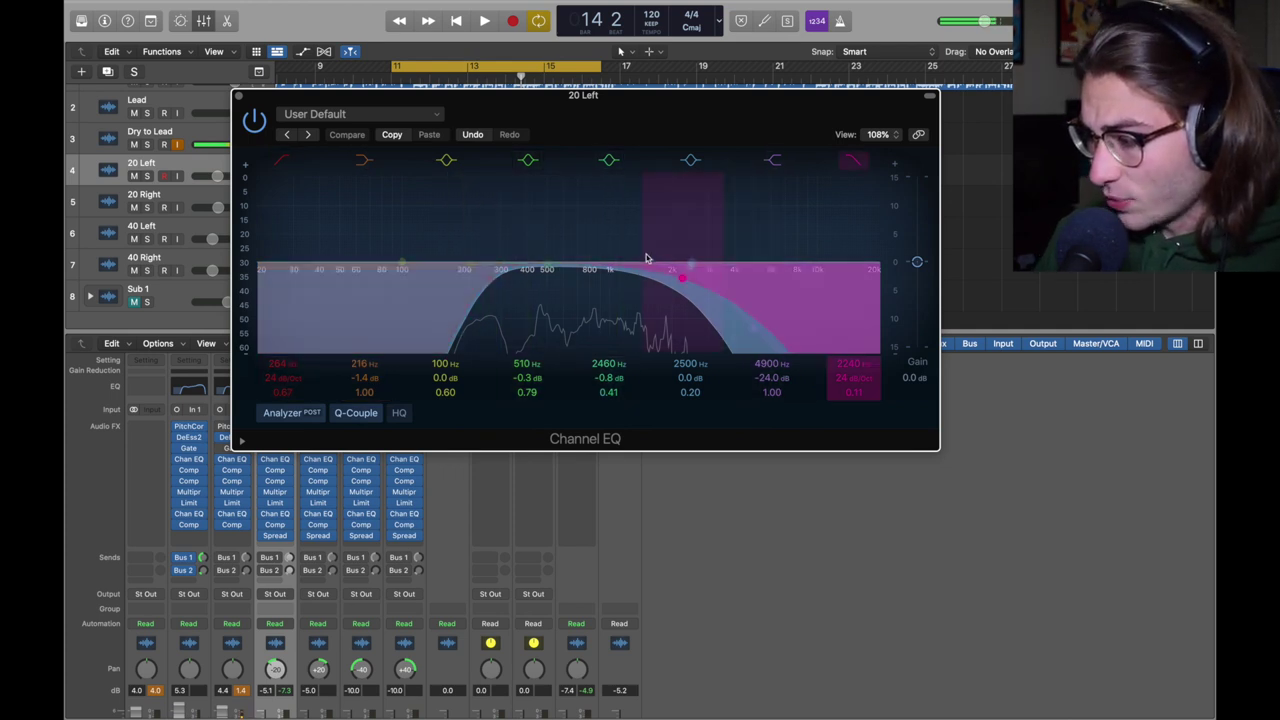
left_click_drag(683, 287, 679, 287)
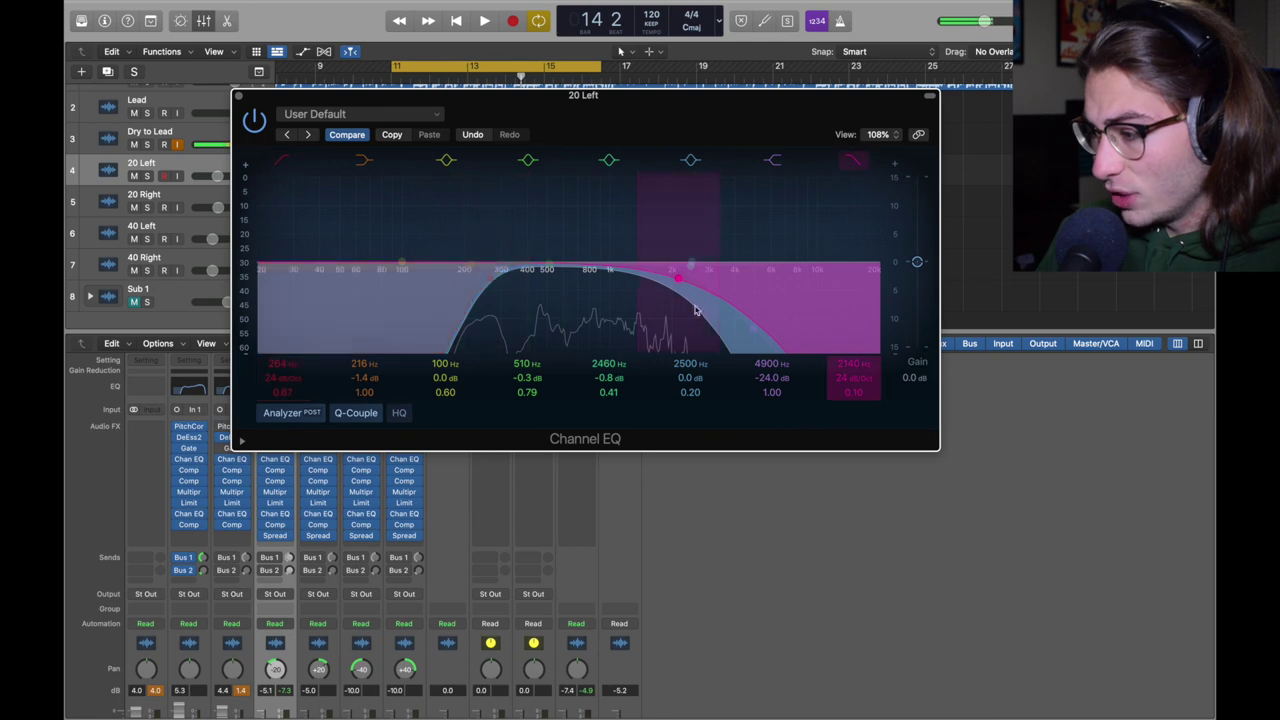
key("super+w")
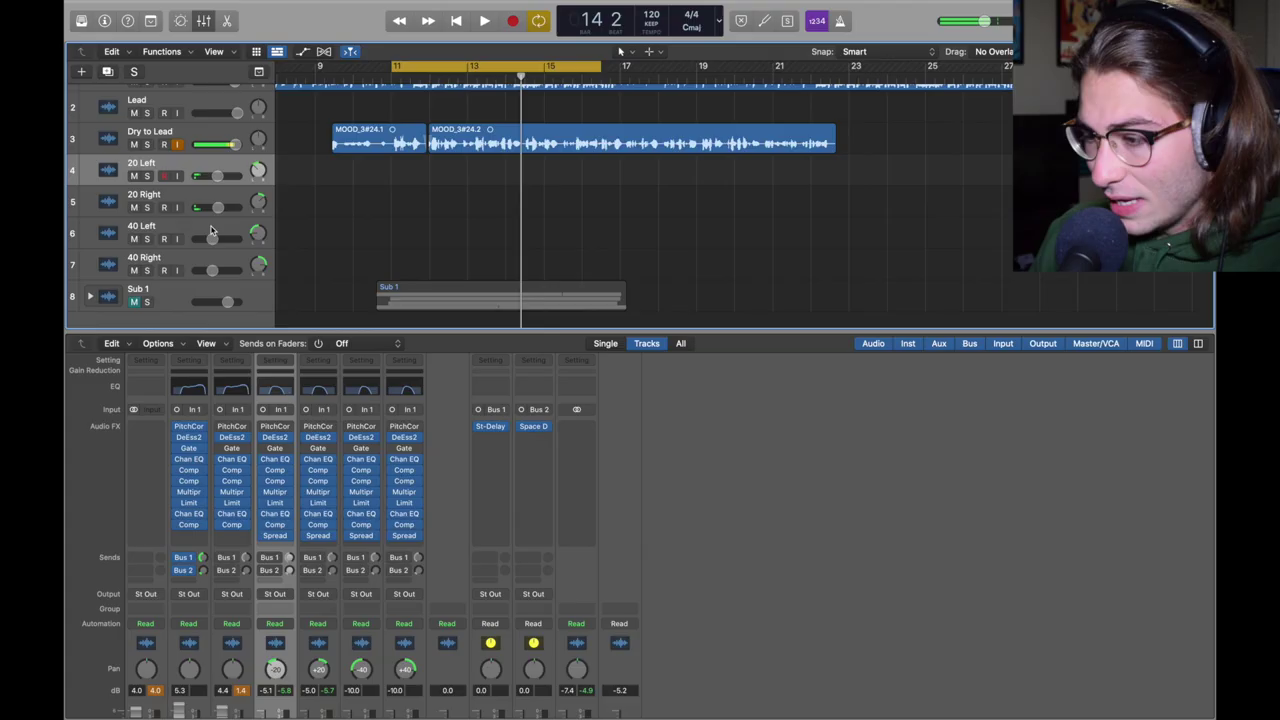
left_click(361, 513)
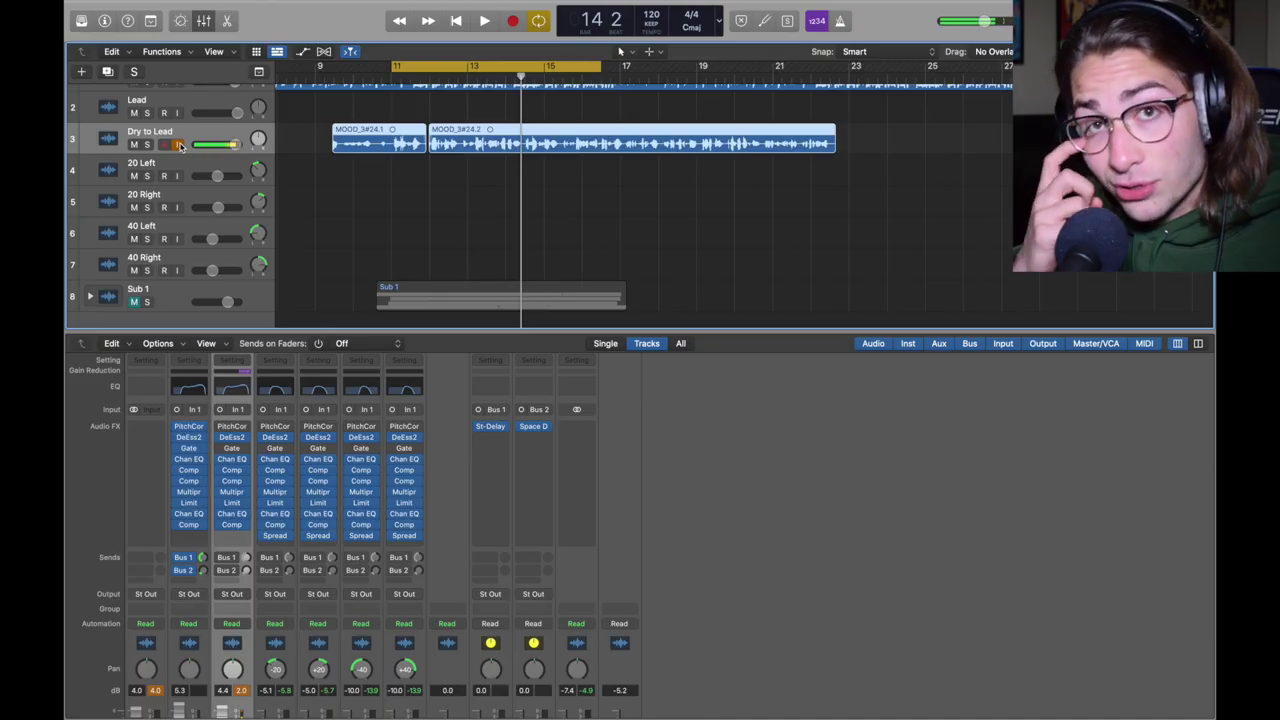
Insert a Mono->Stereo Stereo Spread on the 20 Left channel.
scroll(282, 522, "down", 2)
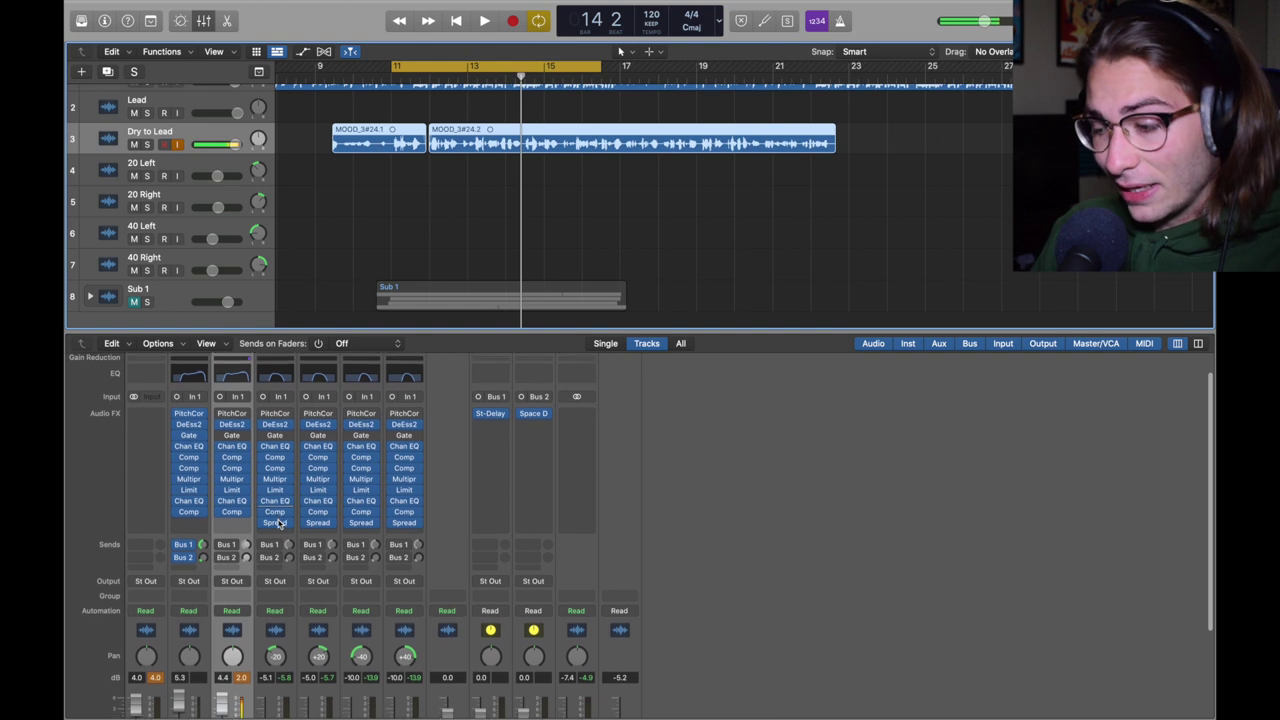
left_click(285, 521)
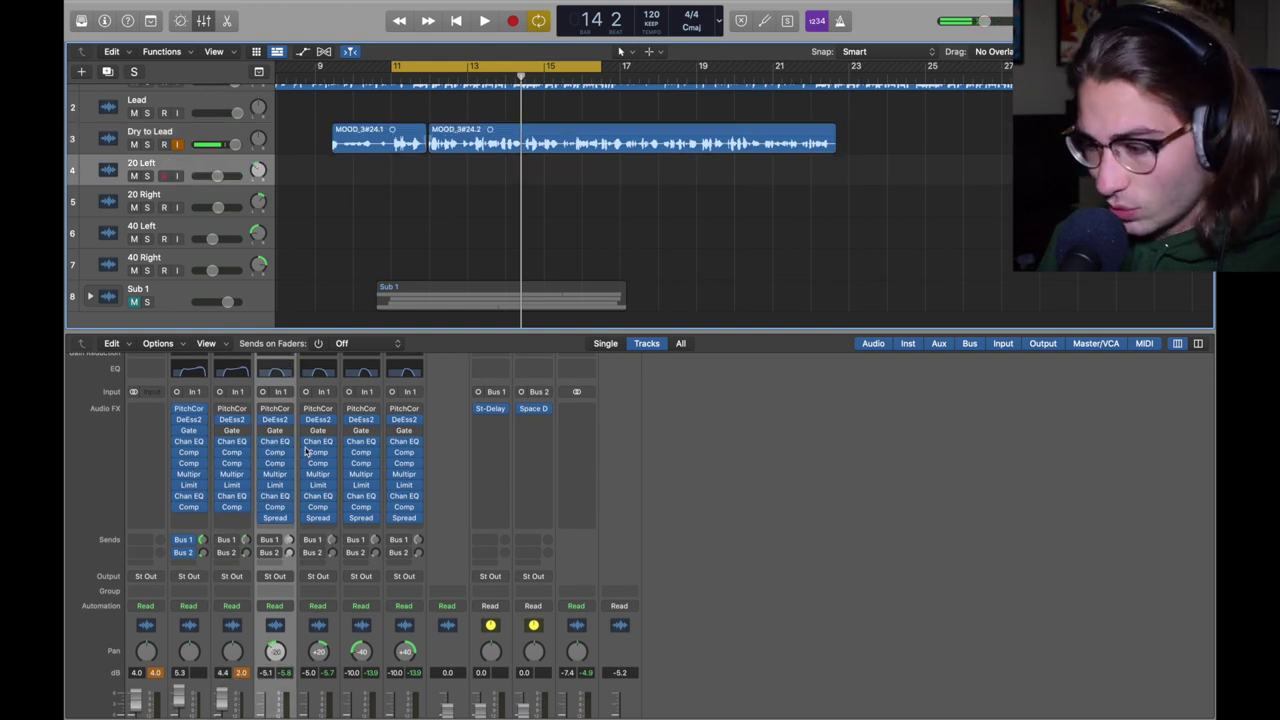
left_click(287, 520)
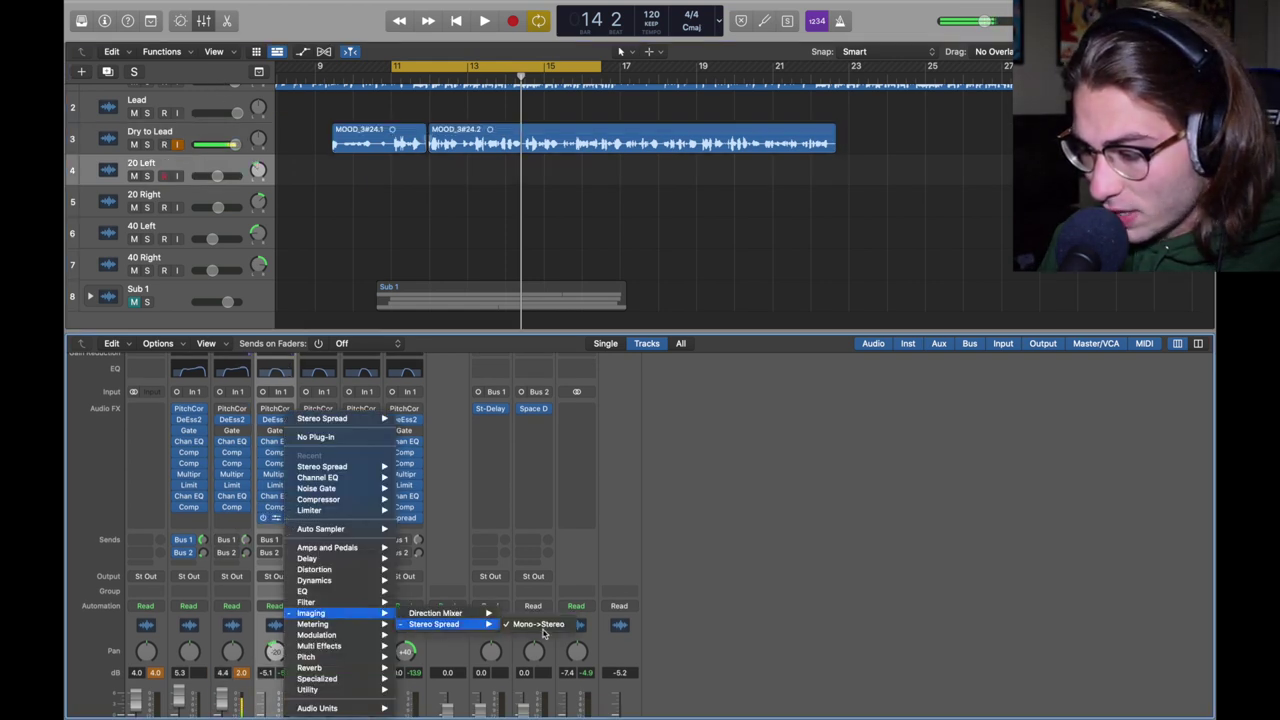
left_click(538, 624)
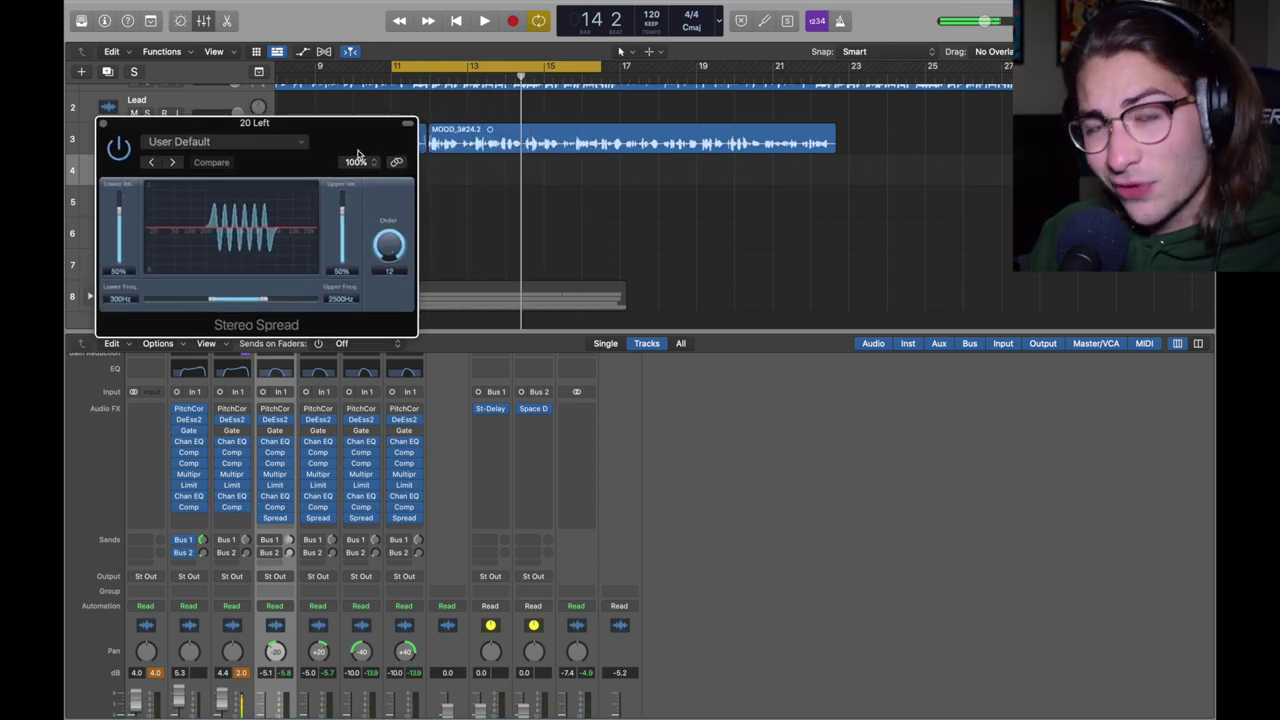
mouse_move(358, 153)
left_mouse_down()
mouse_move(453, 122)
mouse_move(374, 117)
mouse_move(370, 131)
left_mouse_up()
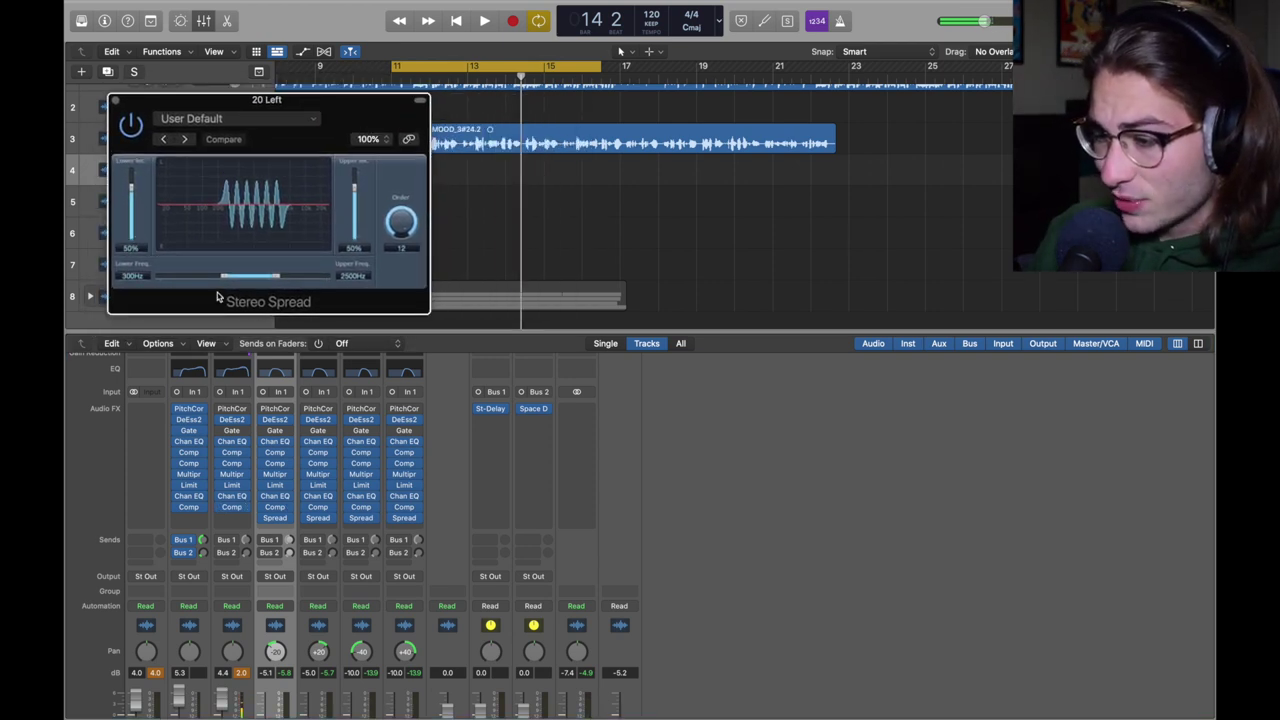
Compare the 20 Right, 40 Left and 40 Right Stereo Spread windows side by side; lower a Bus 2 send to -24.7.
left_click(318, 518)
left_click_drag(586, 163, 591, 107)
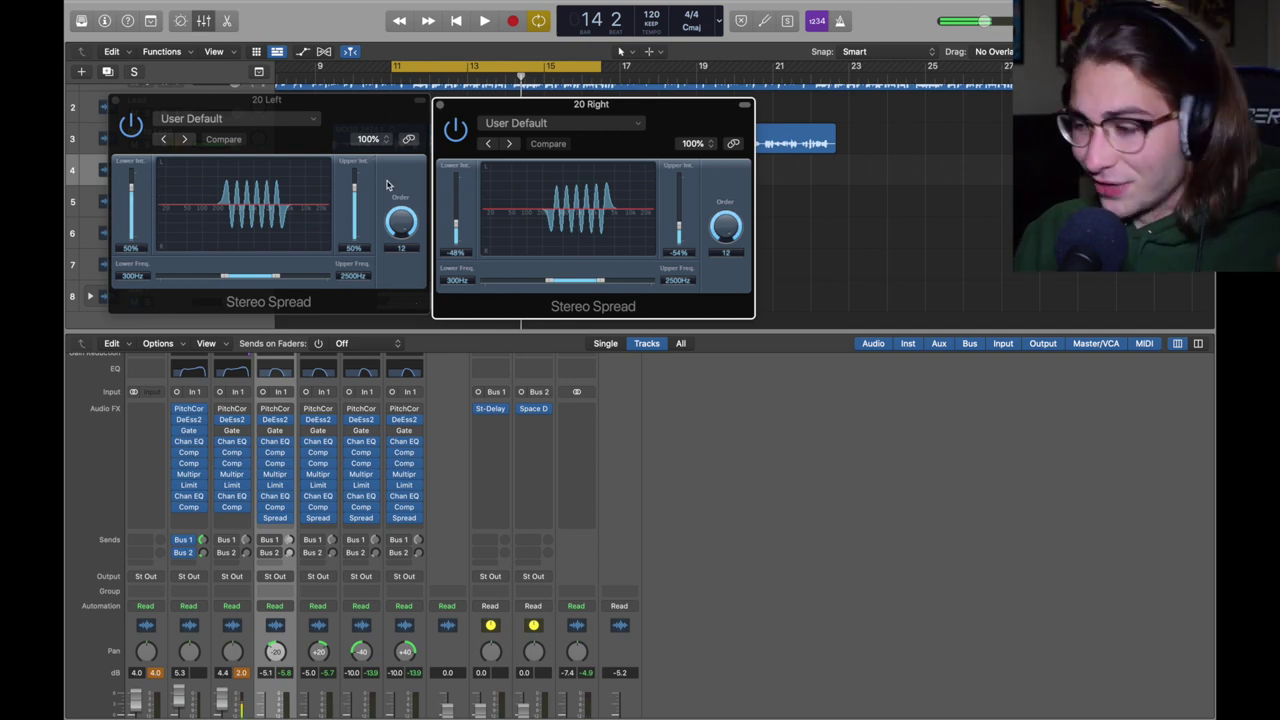
left_click(362, 518)
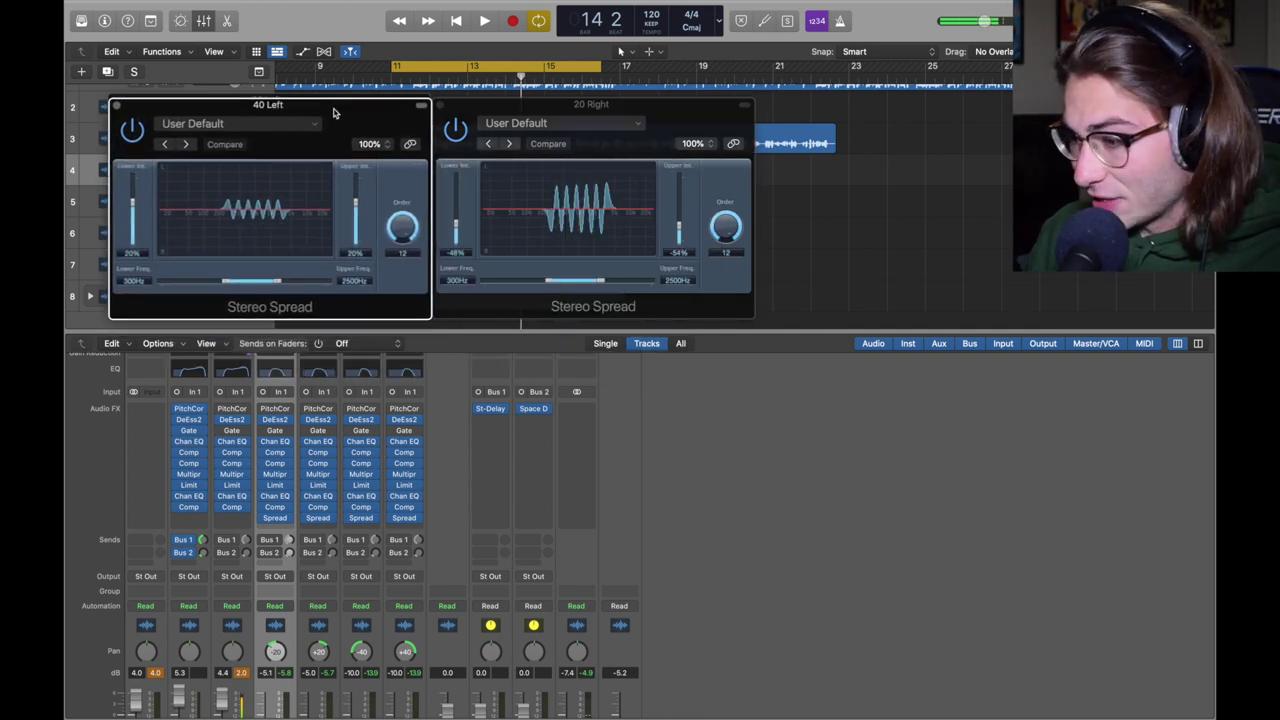
left_click(404, 518)
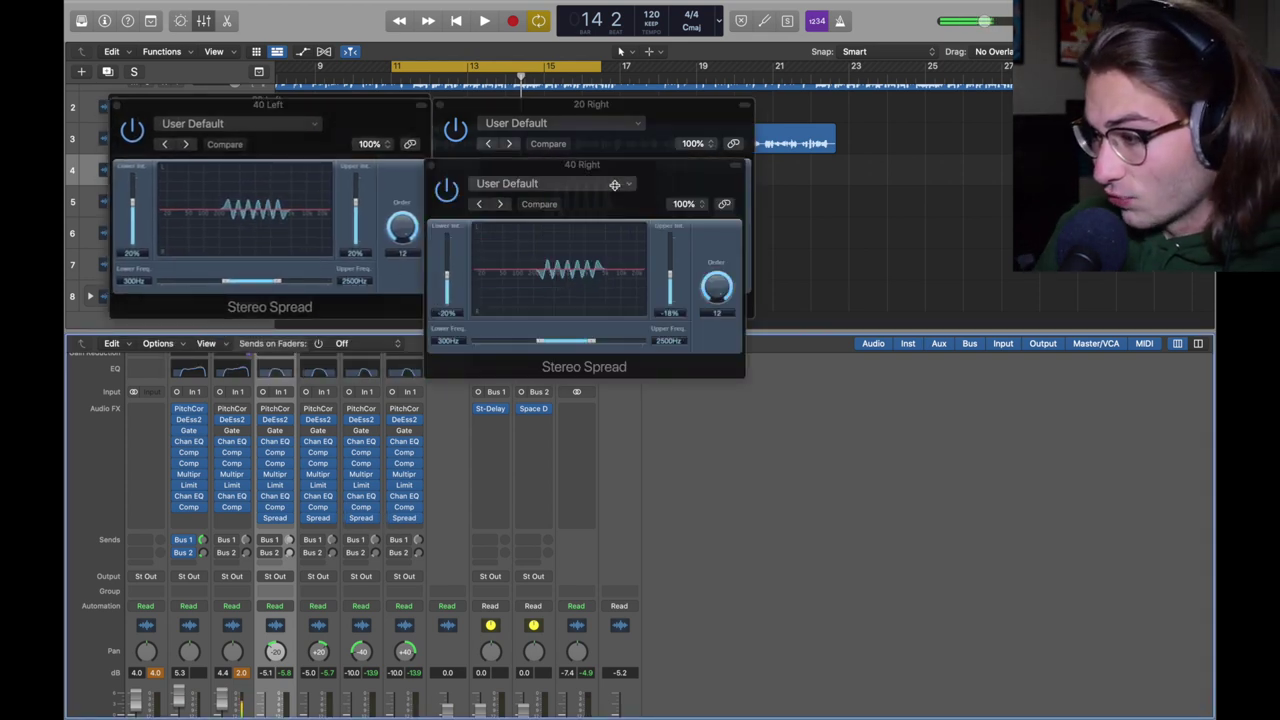
left_click_drag(630, 166, 643, 115)
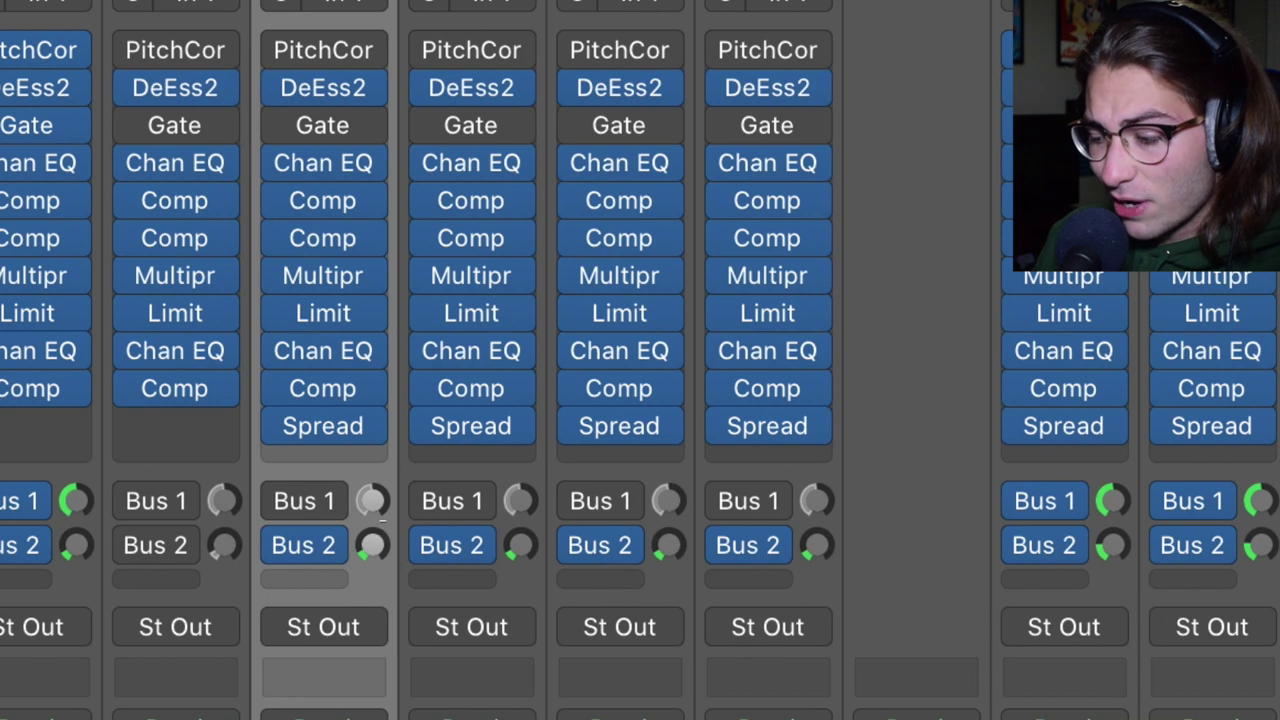
left_click_drag(372, 545, 372, 575)
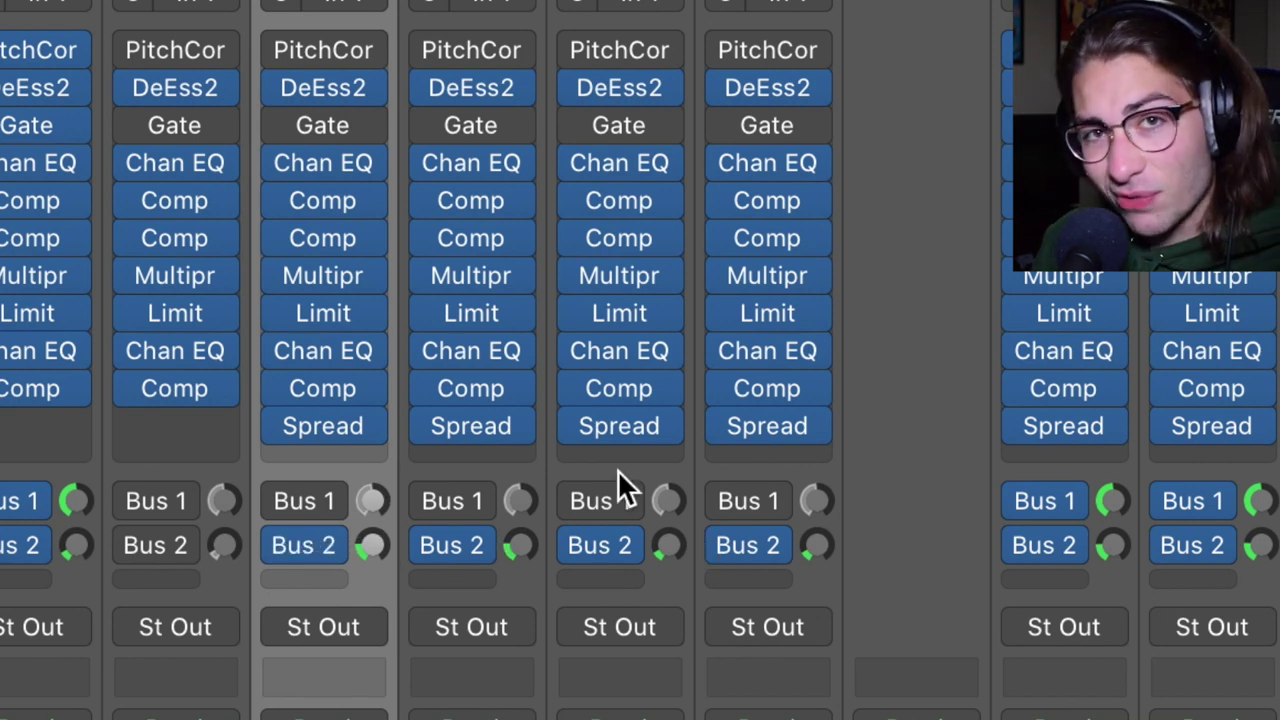
Lower two more backup Bus 2 sends (-25.6, -21.7), hide the mixer, and duplicate Dry to Lead.
left_click_drag(672, 545, 672, 540)
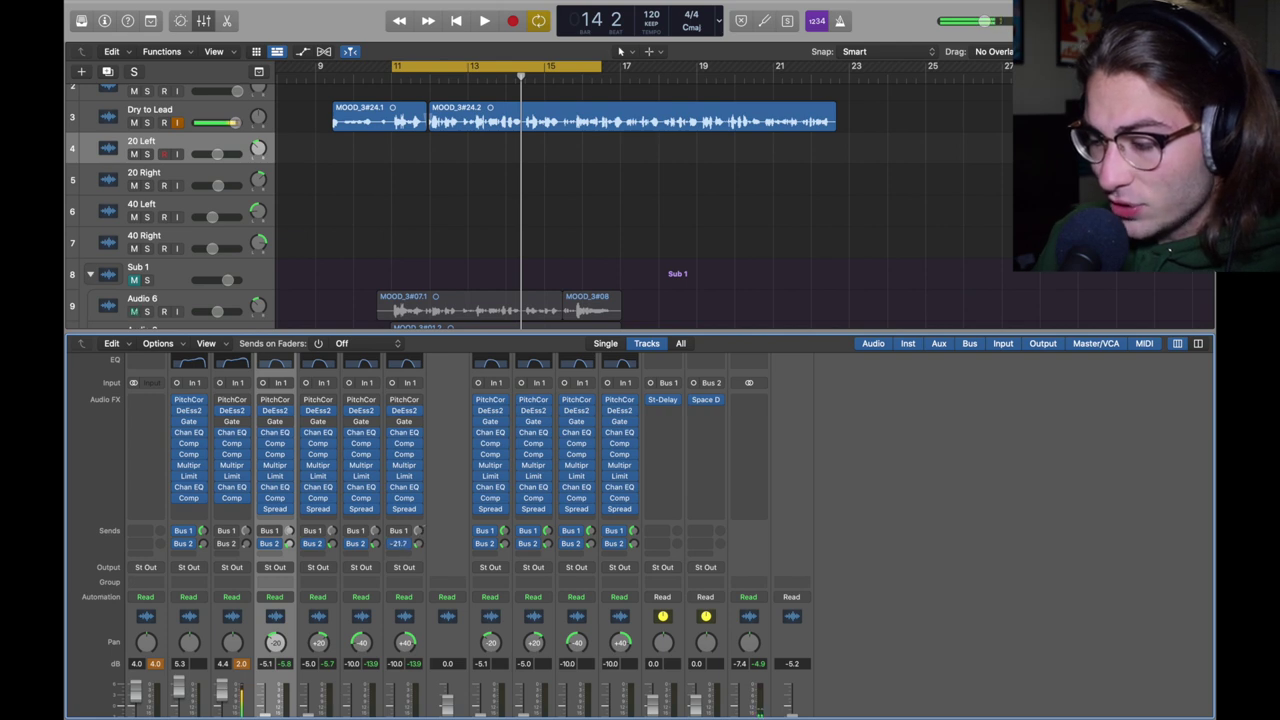
left_click_drag(417, 543, 417, 543)
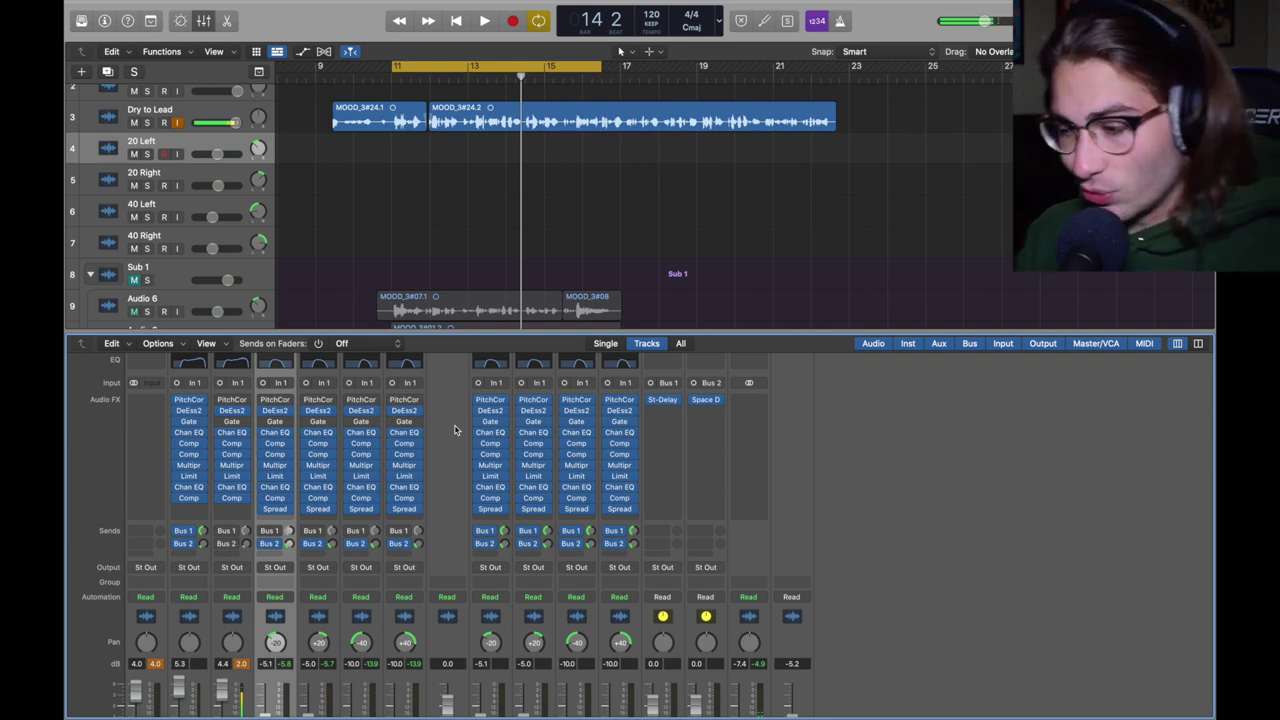
key("x")
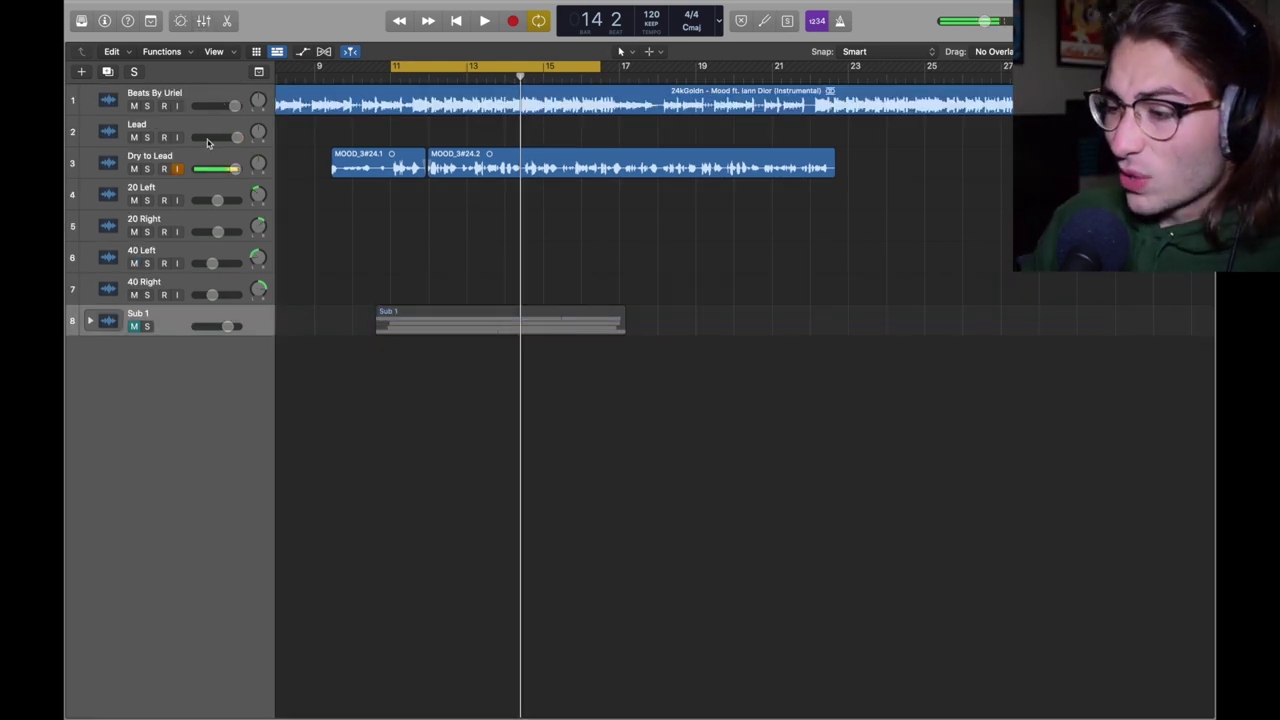
key("super+d")
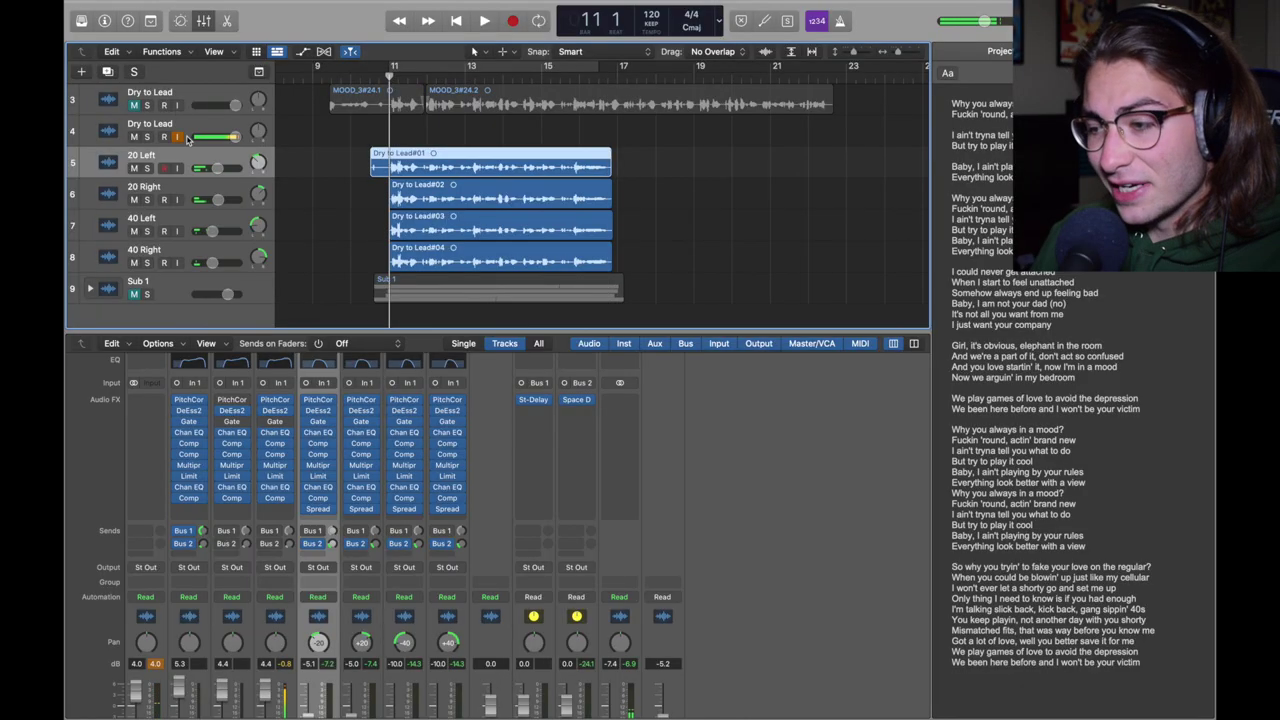
With the Dry to Lead track selected, cycle bars 11–15 and play the backup vocal takes.
left_click(186, 139)
scroll(140, 110, "up", 1)
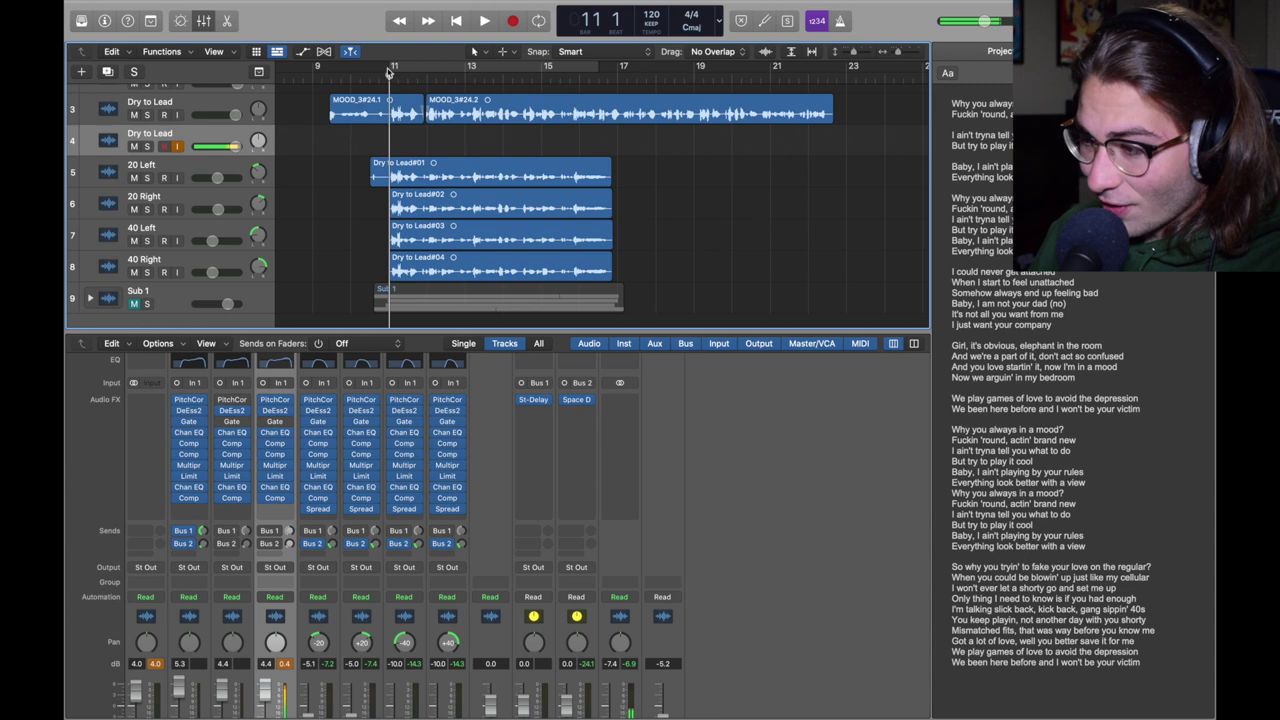
key("c")
key("space")
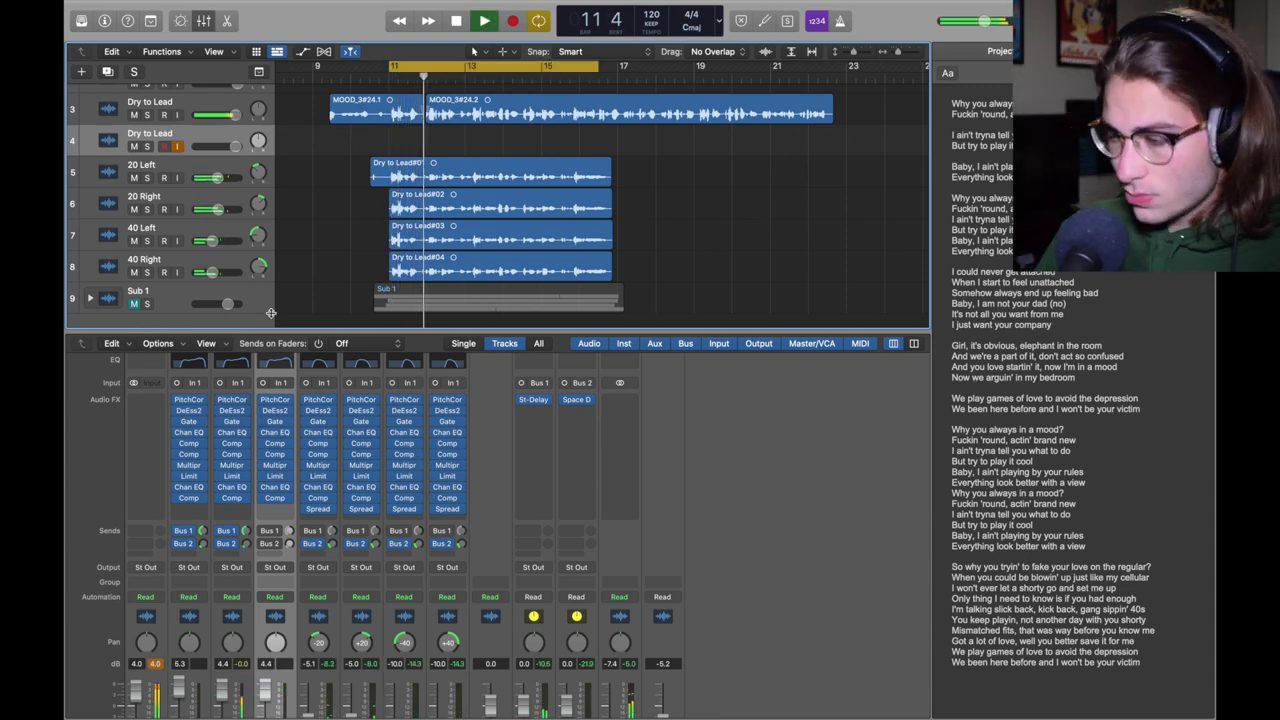